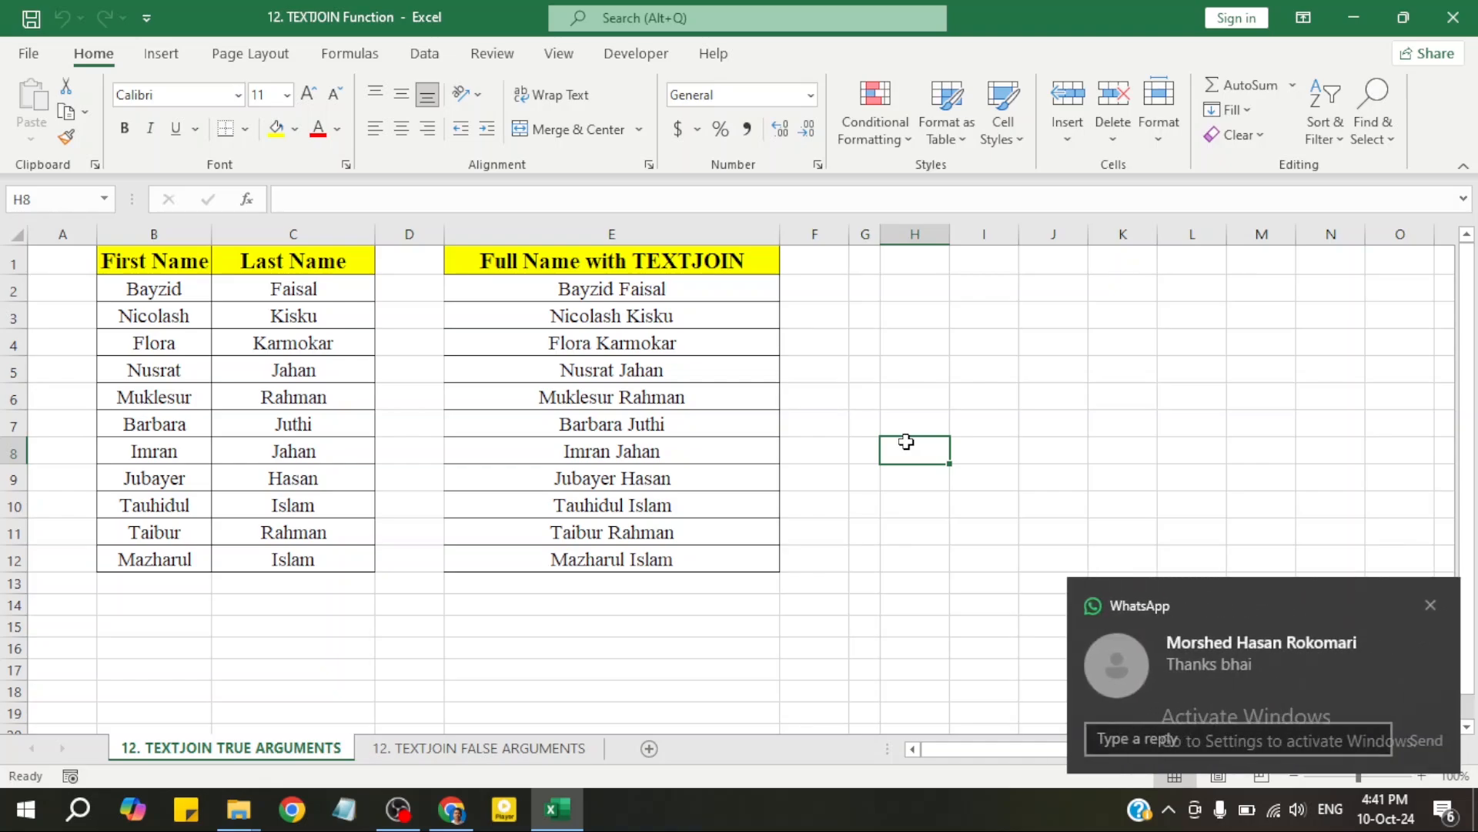
Dismiss the chat notification and point out the First Name and Last Name columns
click(1430, 604)
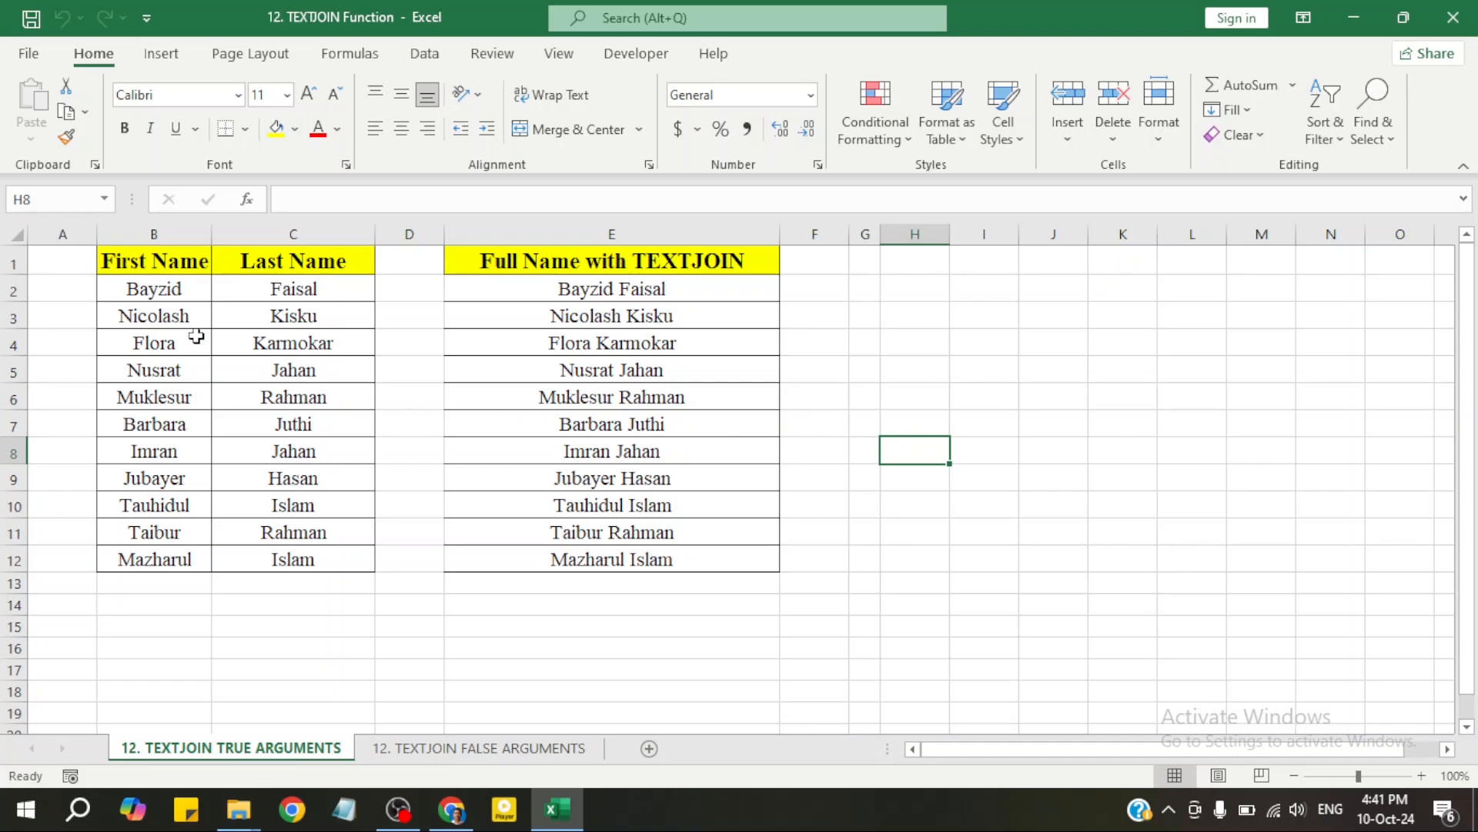
click(175, 231)
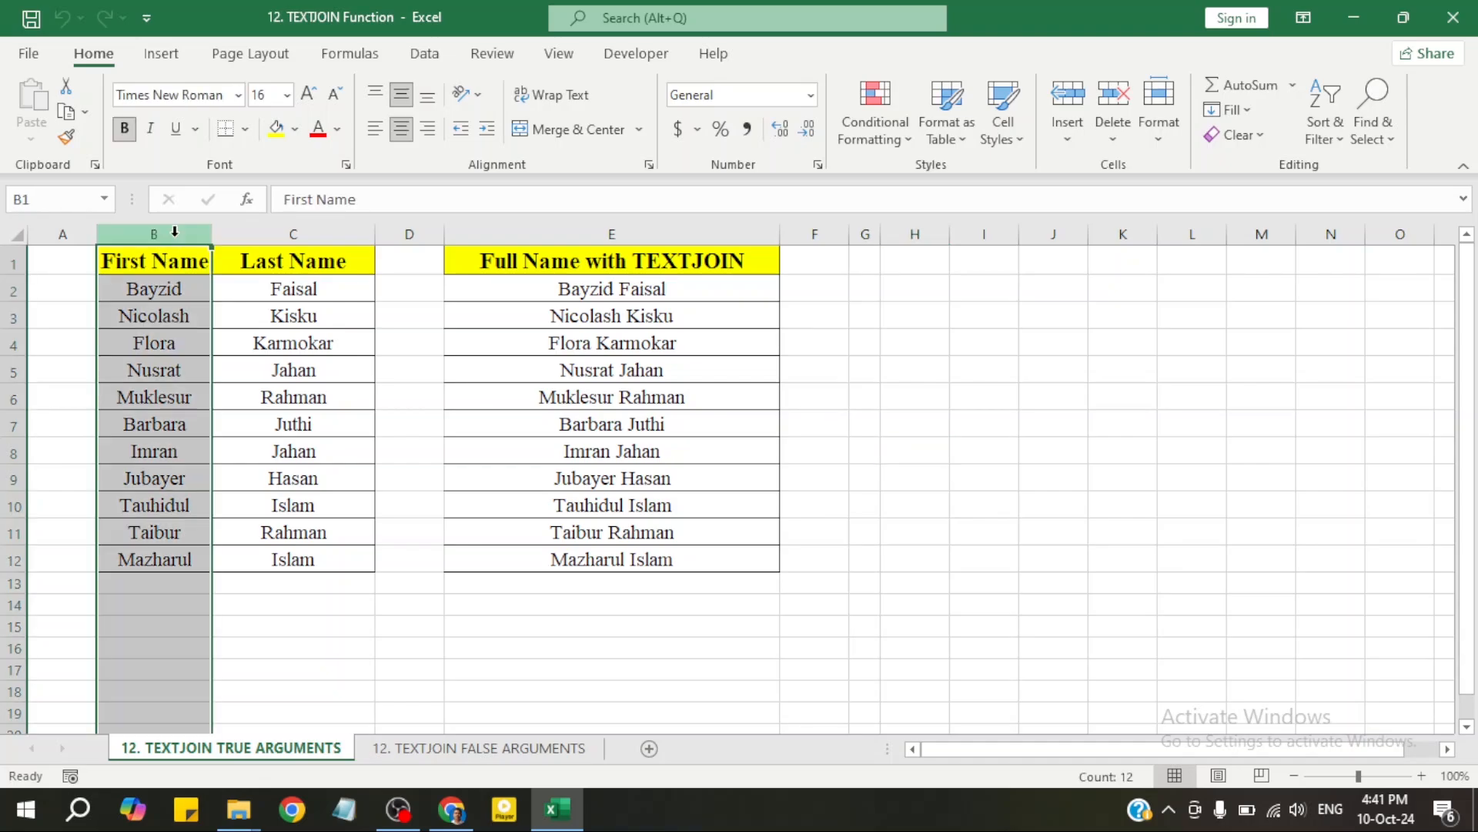
click(267, 236)
click(308, 297)
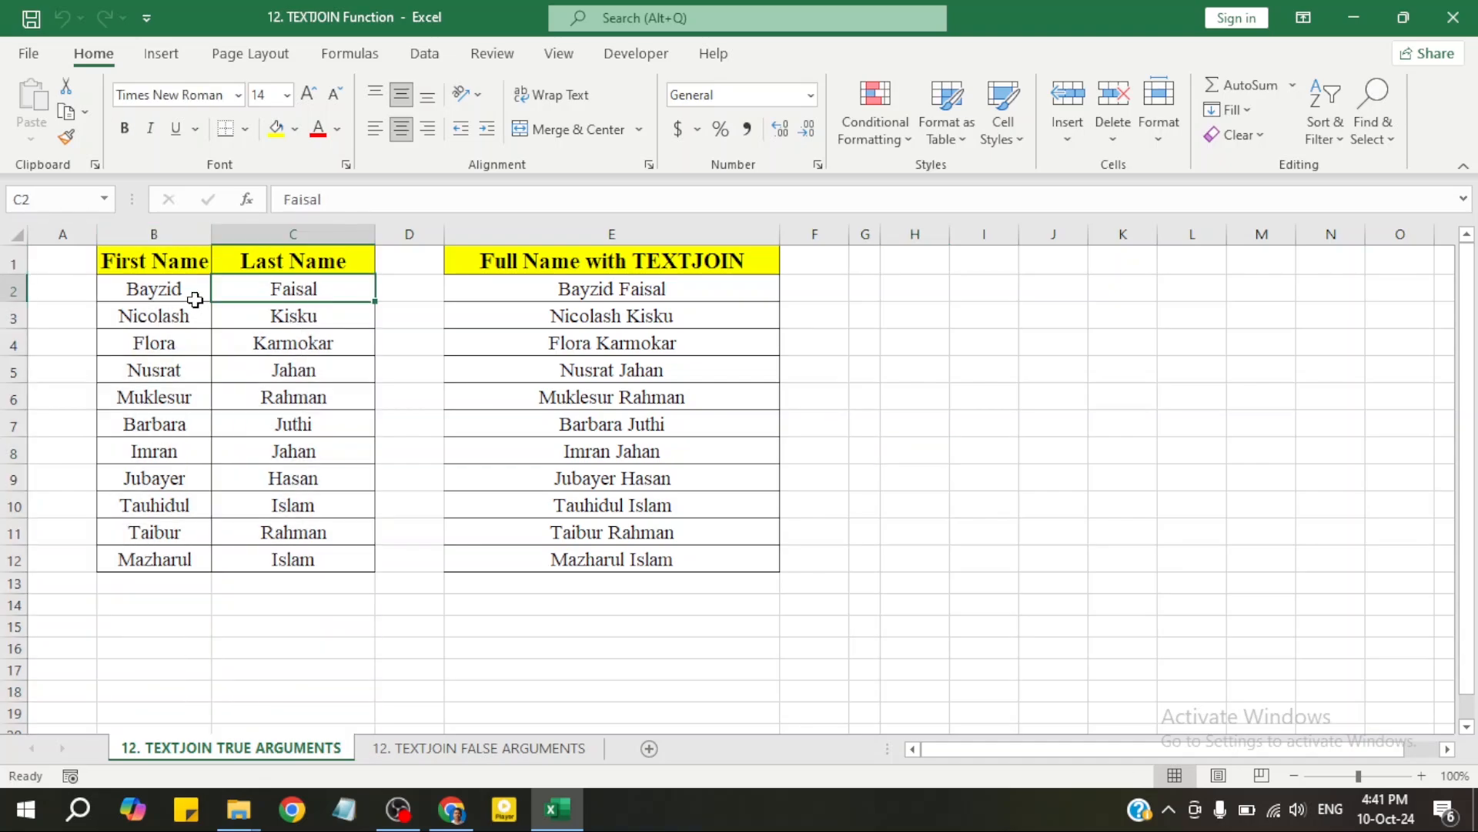
click(309, 349)
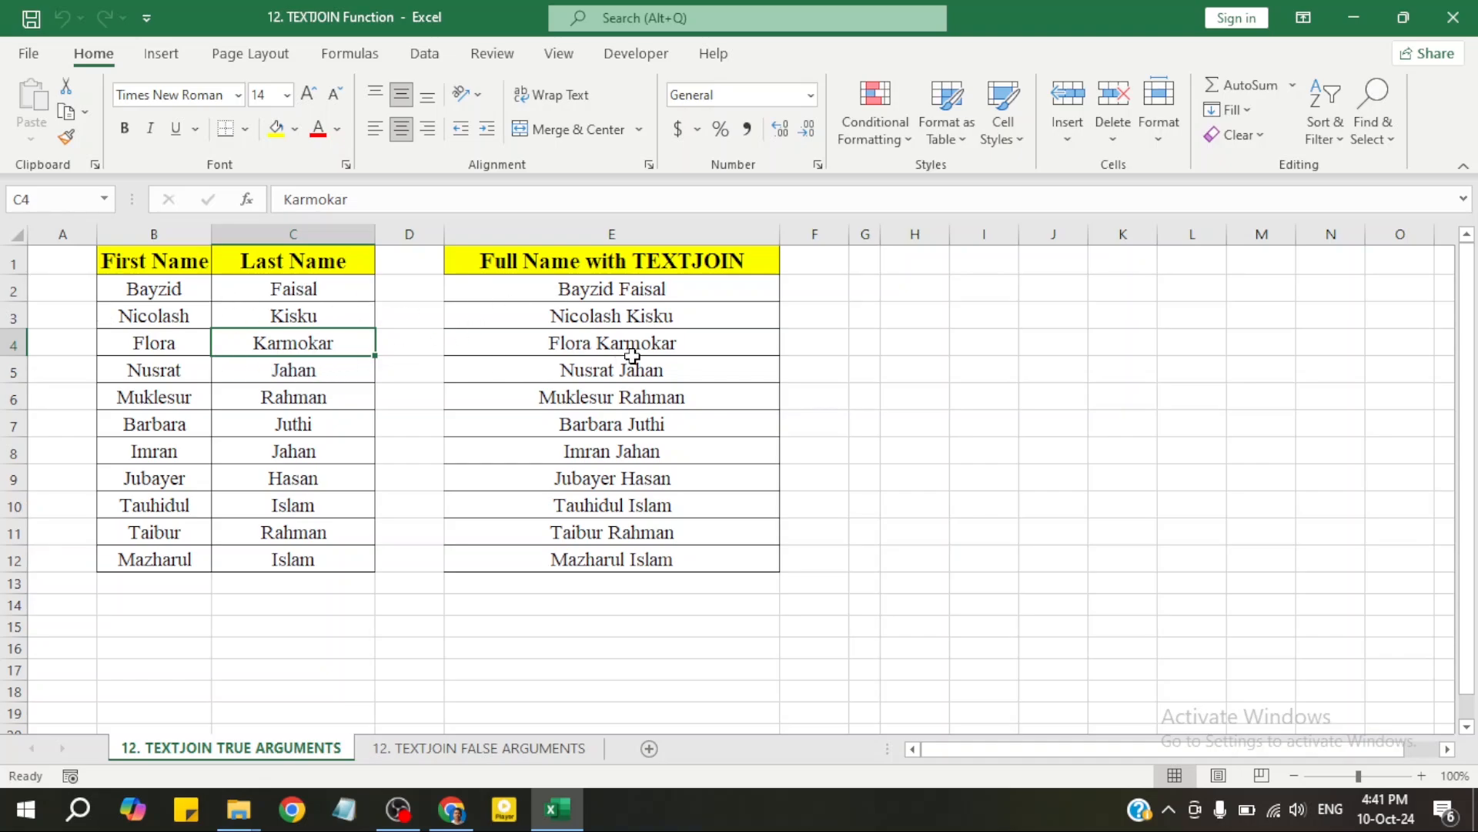
Inspect the existing full-name formulas in column E and select E2:E12
drag(674, 300, 723, 547)
click(721, 505)
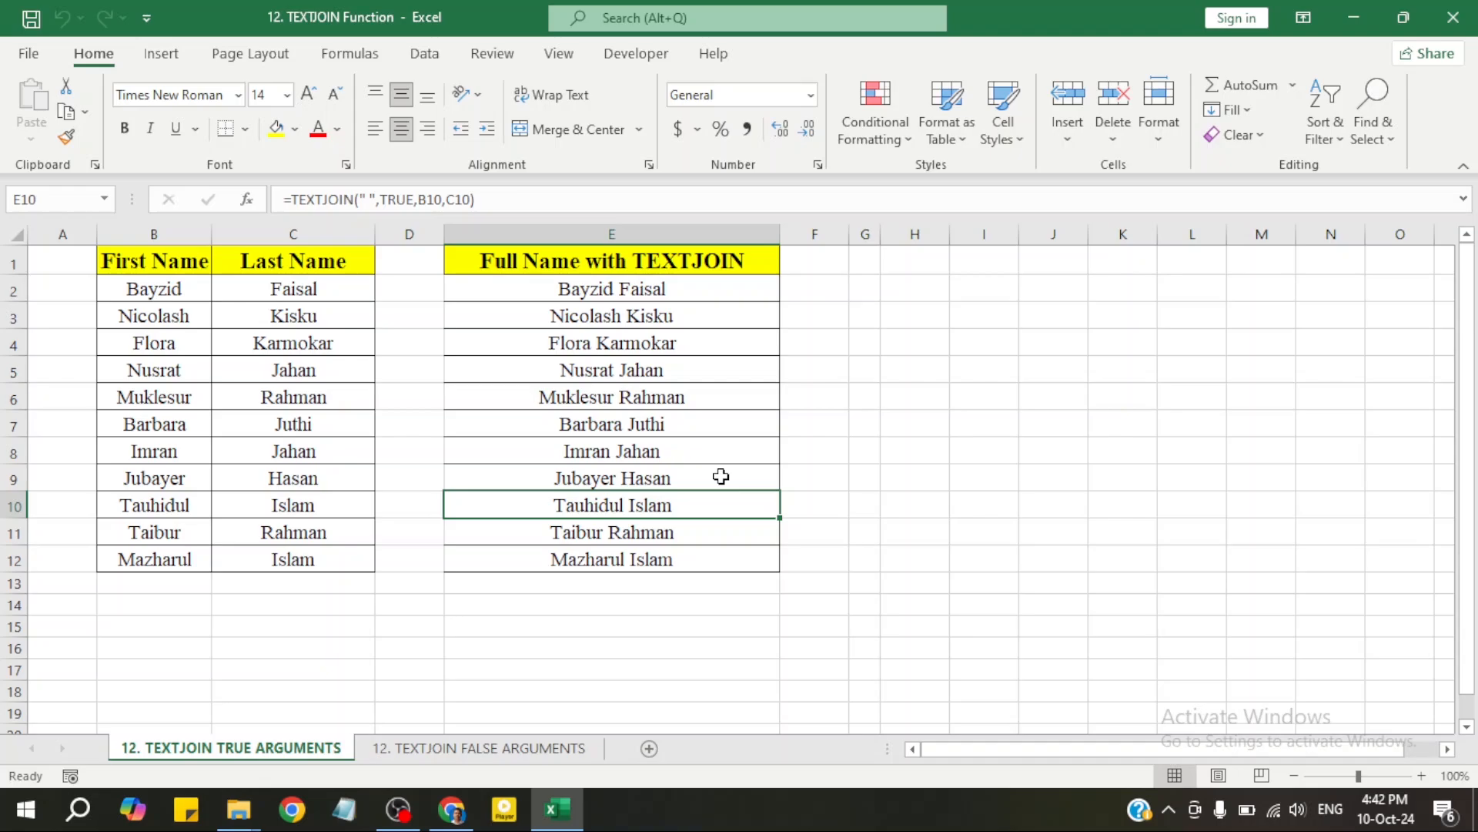
click(712, 293)
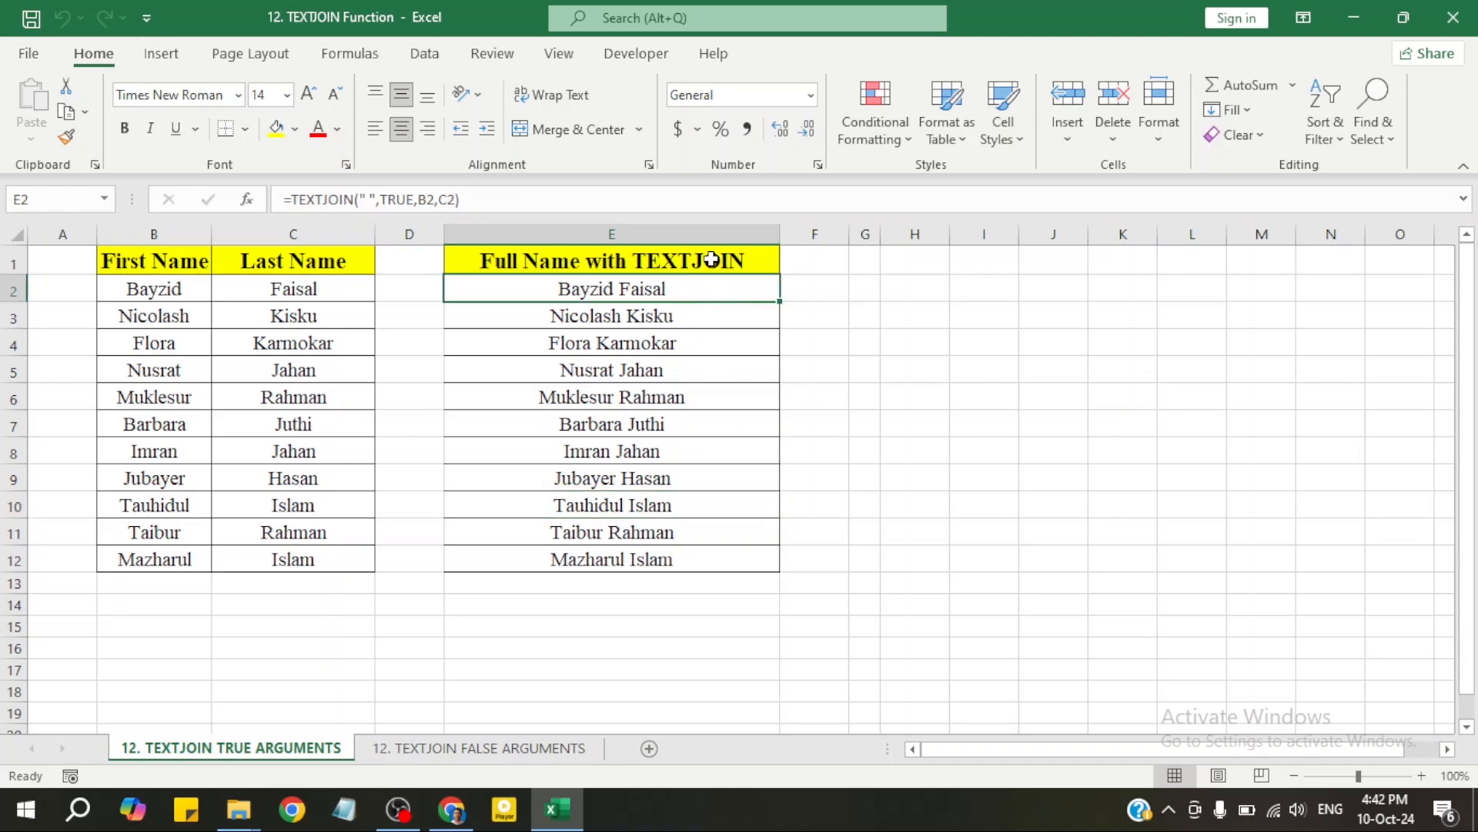
click(710, 266)
click(714, 299)
click(713, 324)
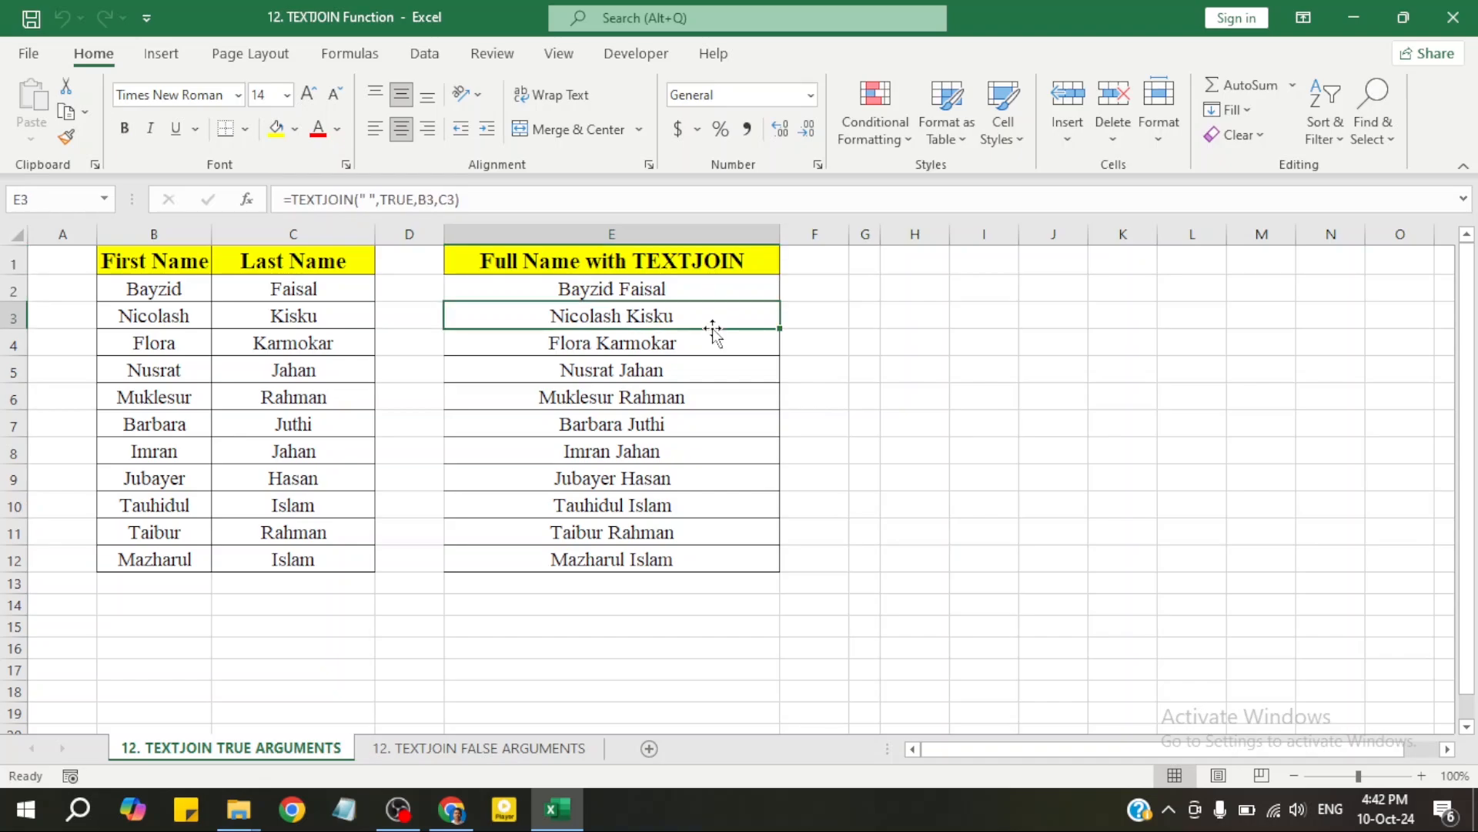
click(696, 288)
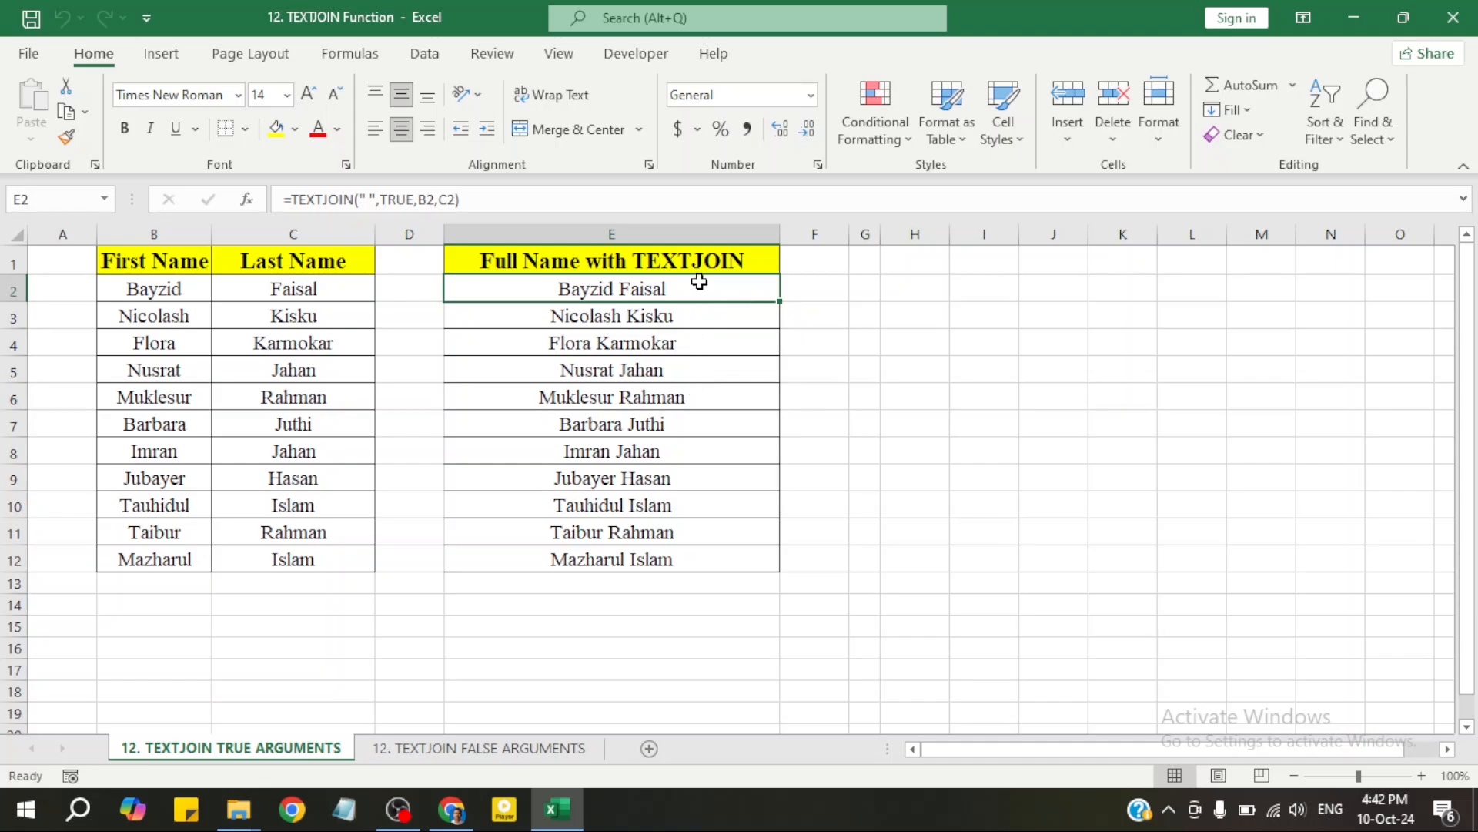
click(699, 362)
drag(693, 296, 701, 549)
Delete the full names in E2:E12, then type =text in E2 to list TEXT functions
key(Delete)
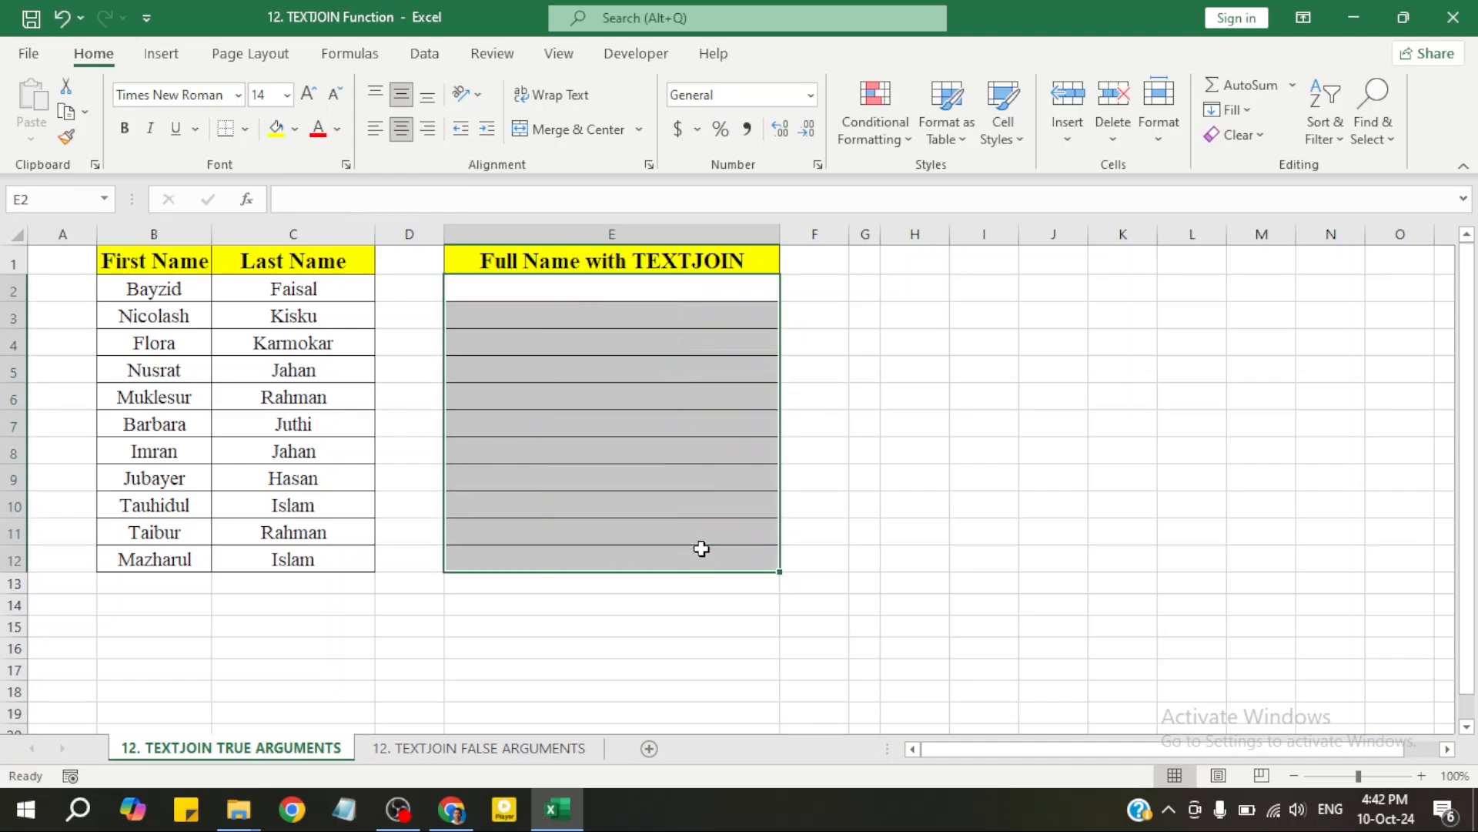
click(702, 548)
click(593, 295)
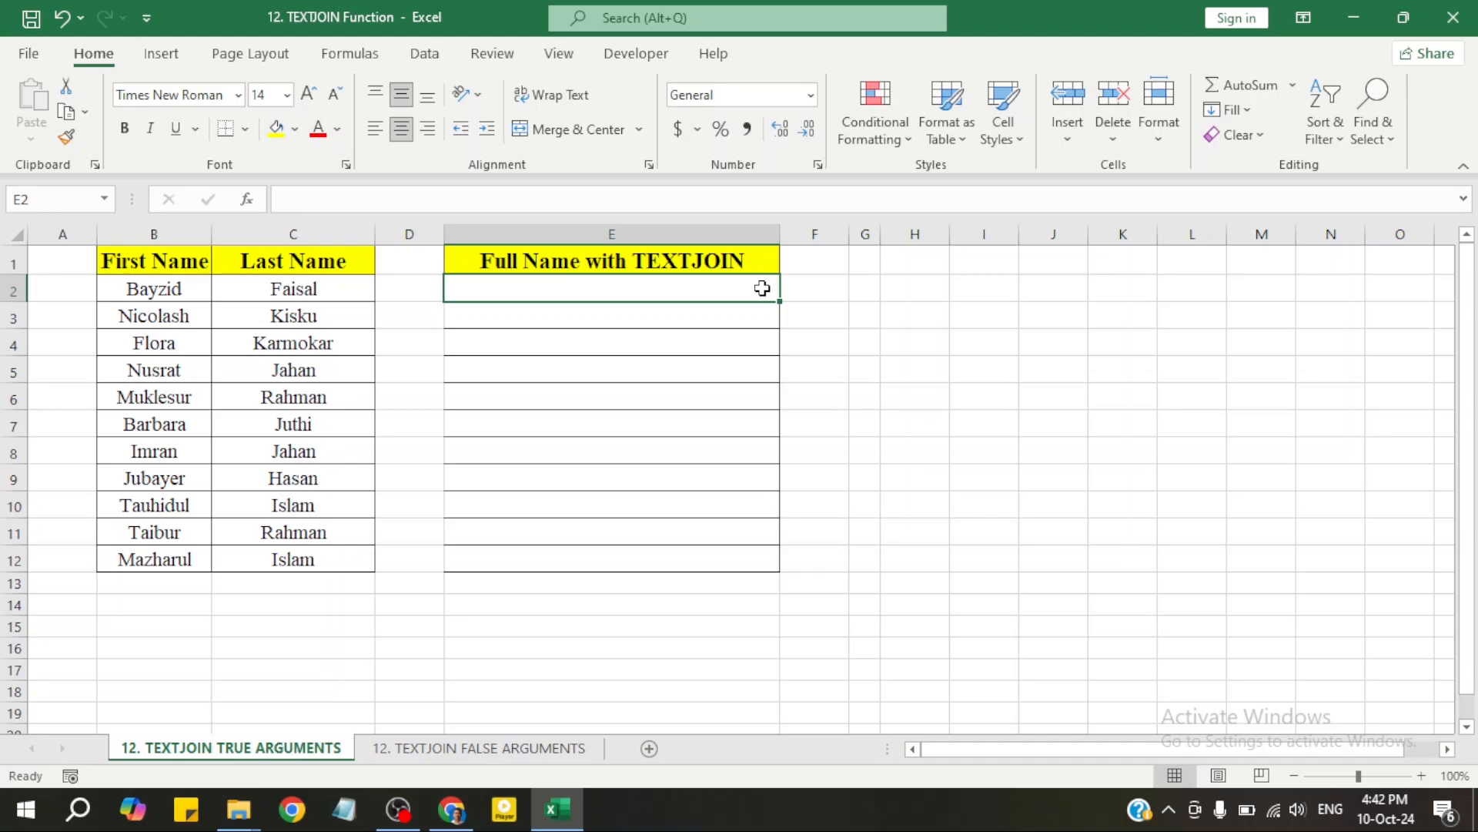
text(=text)
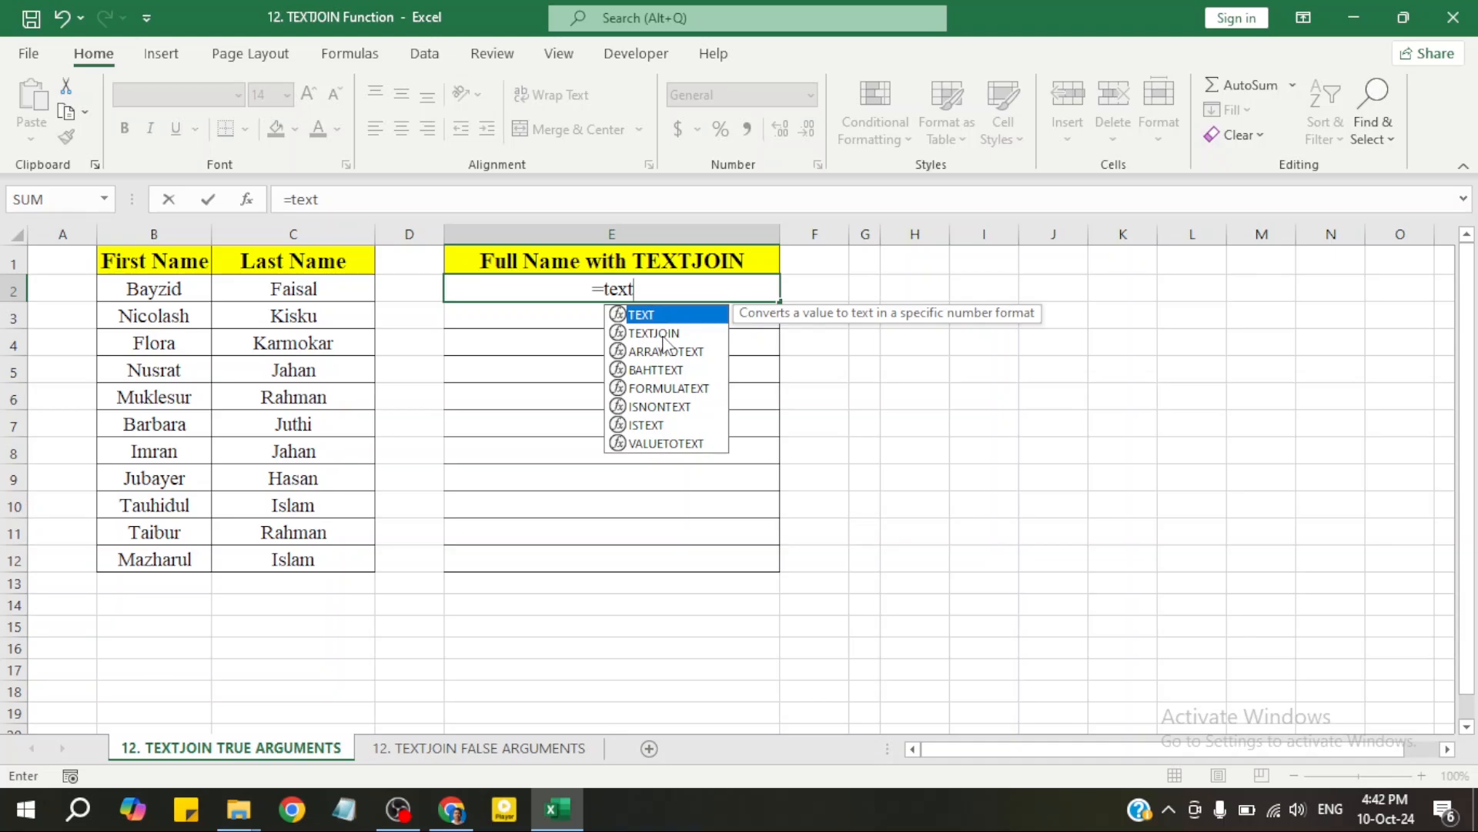
Extend E2's entry with join and insert TEXTJOIN from the autocomplete list
text(join)
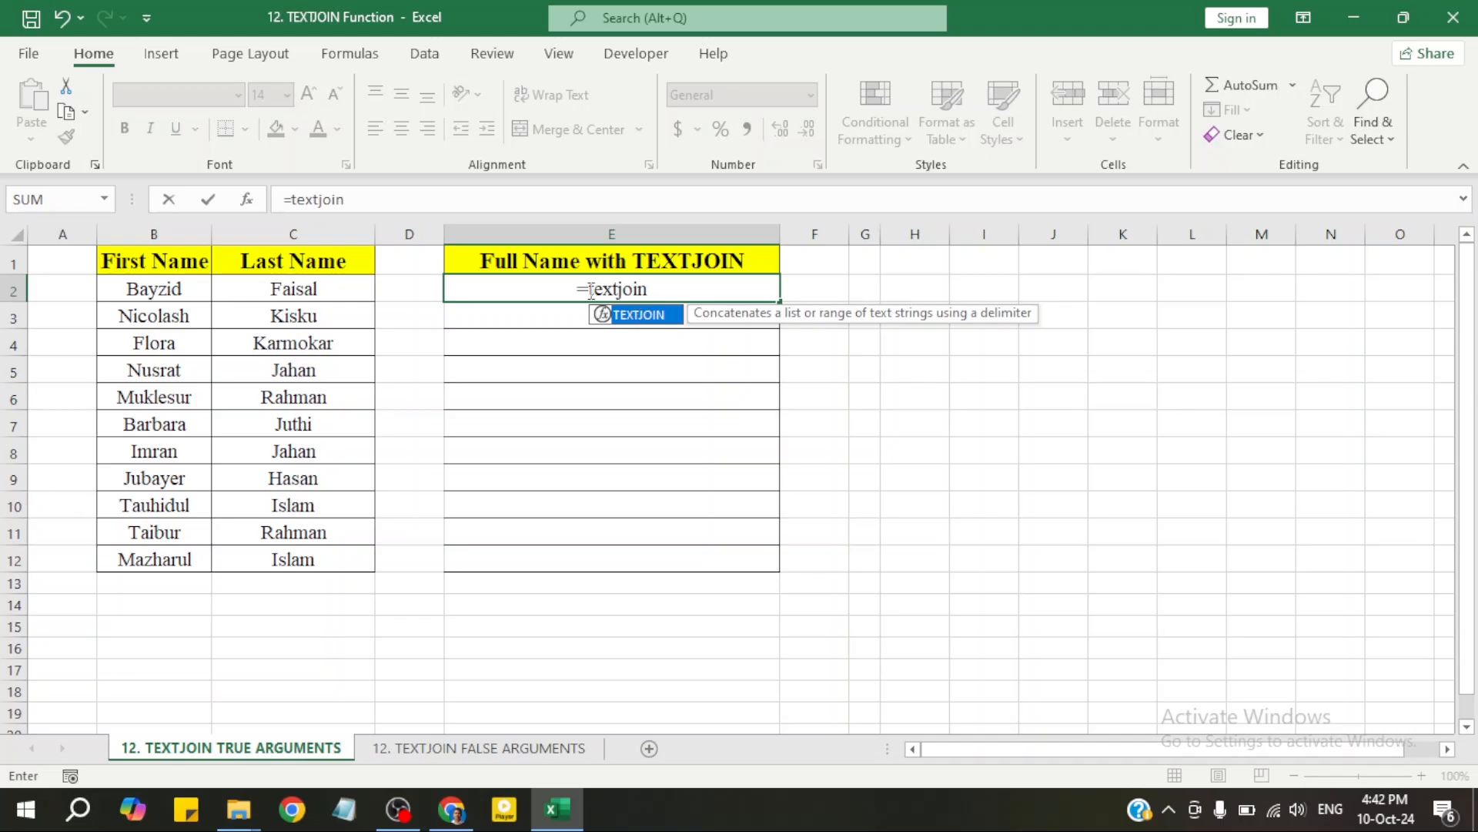
double_click(650, 315)
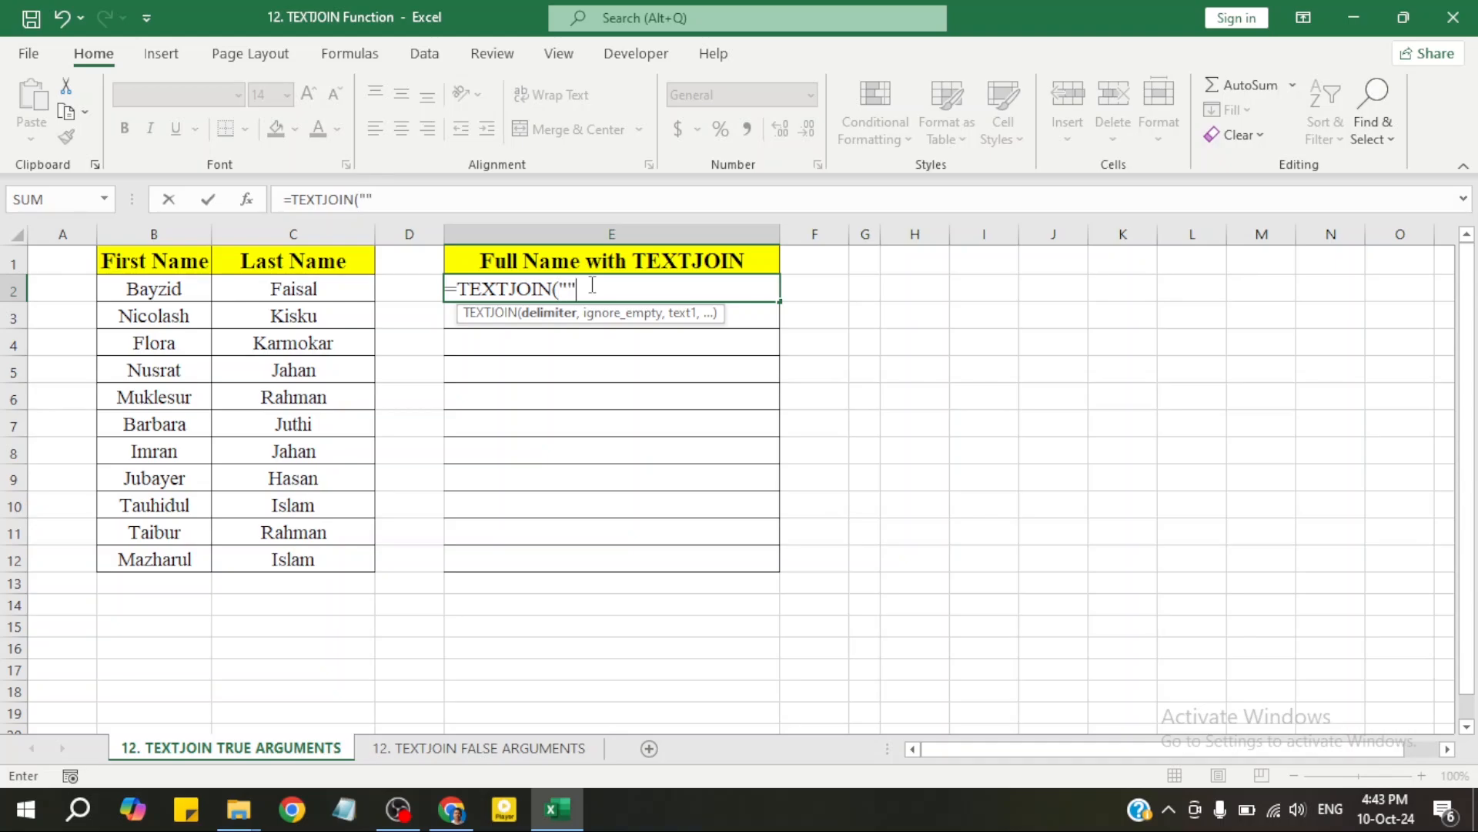
click(569, 290)
text(-)
text(,)
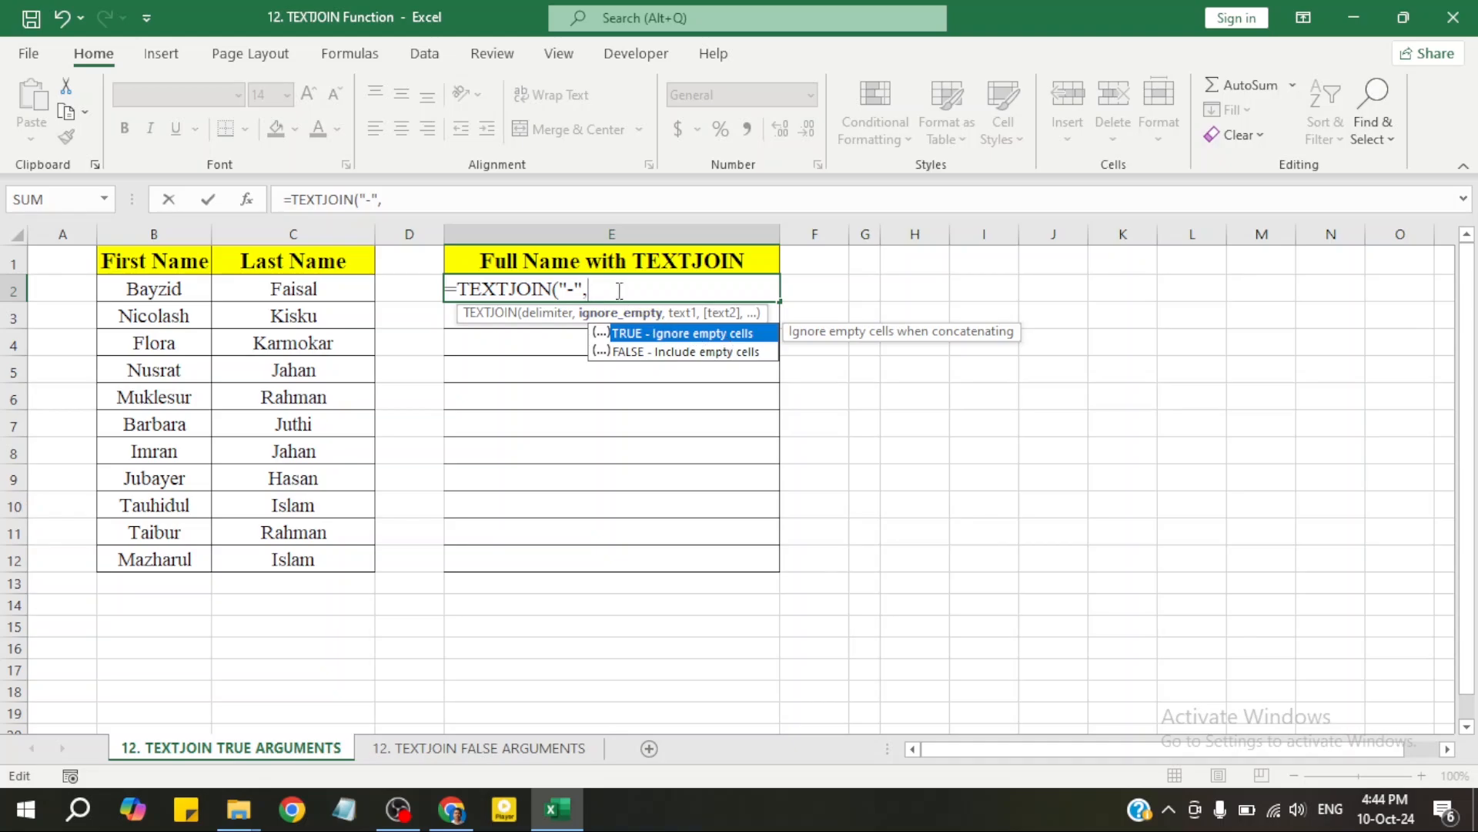
text(true)
double_click(638, 337)
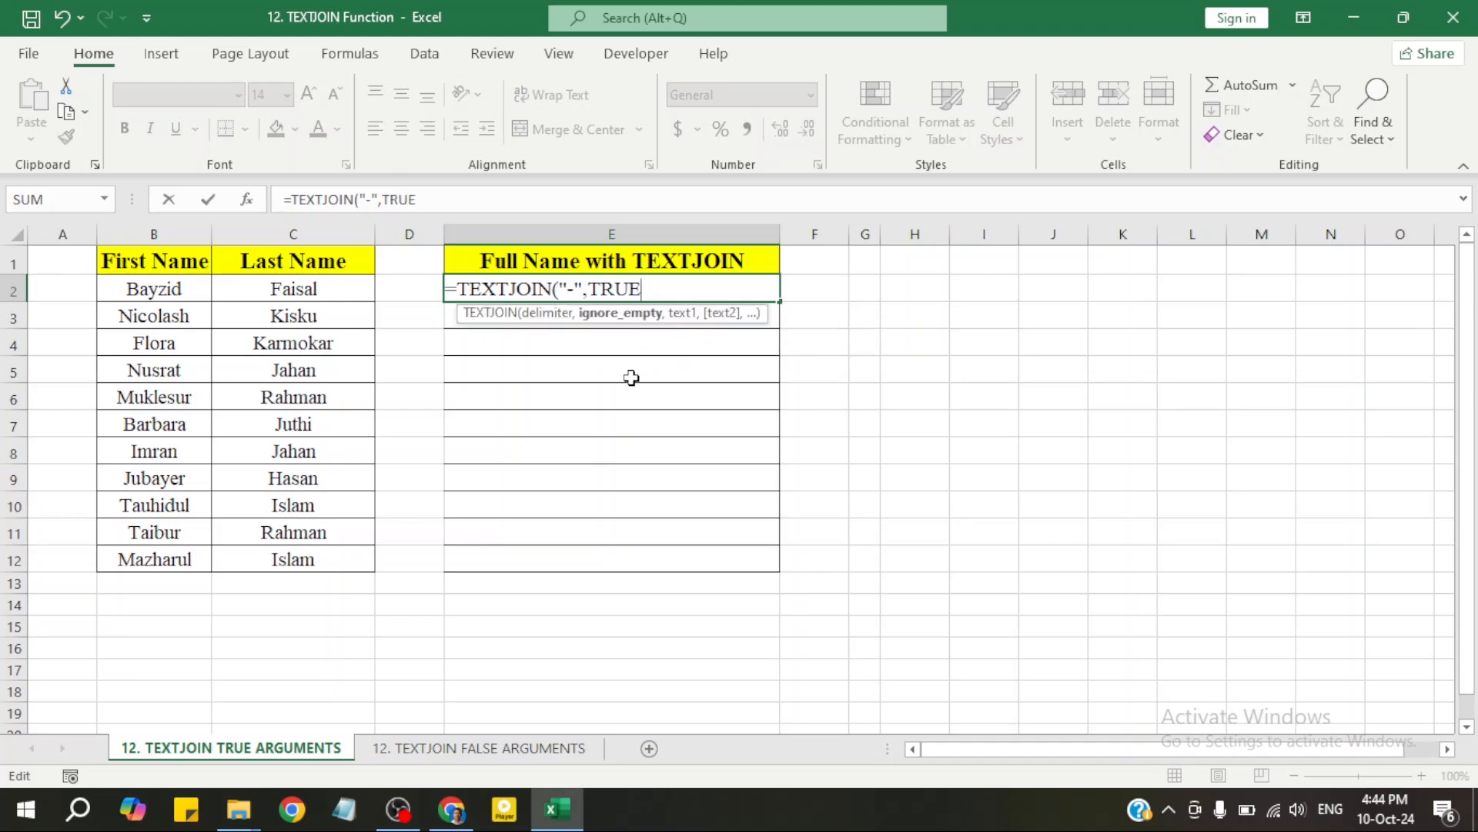
text(,)
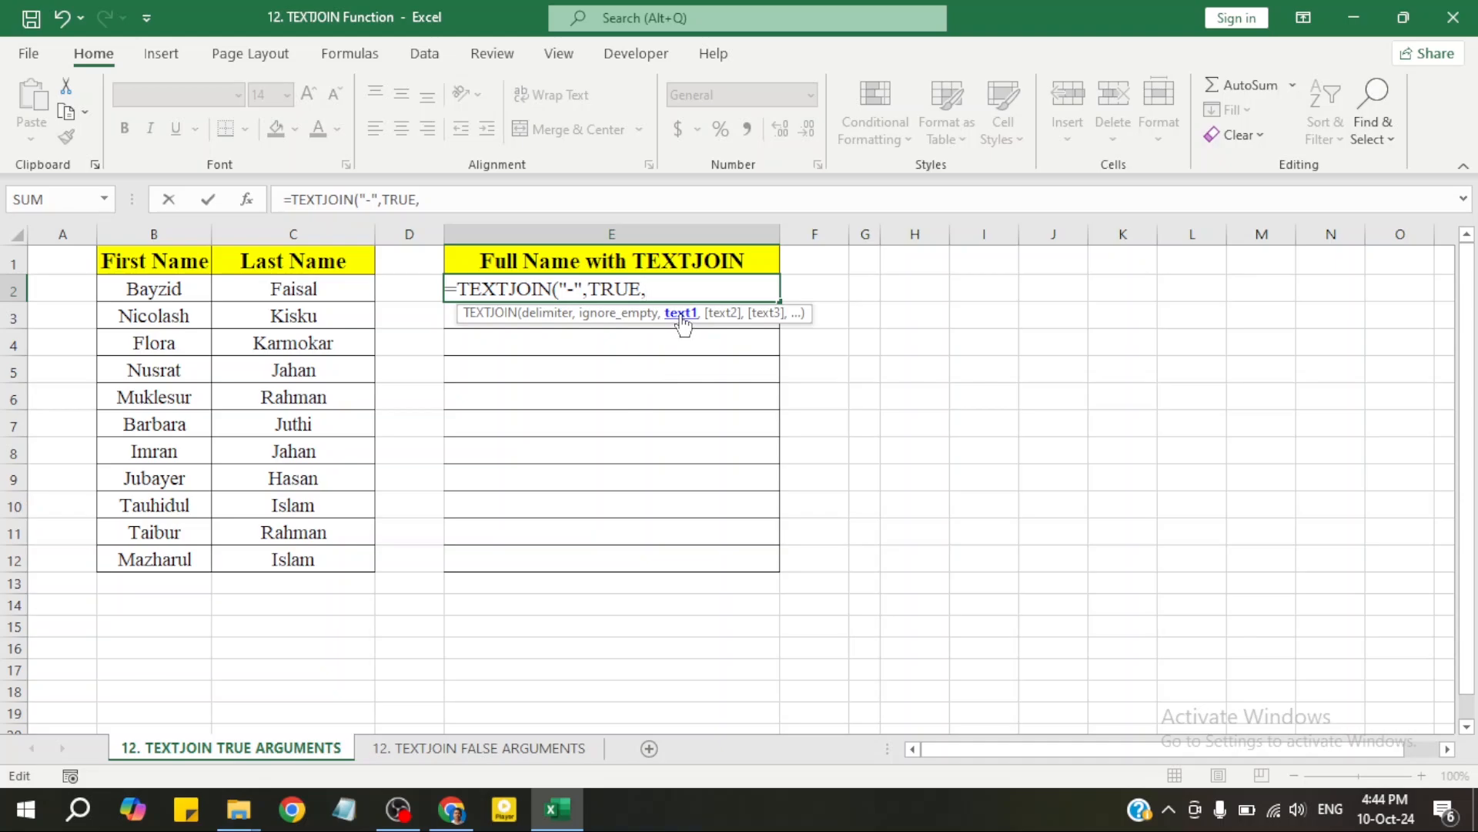
click(174, 288)
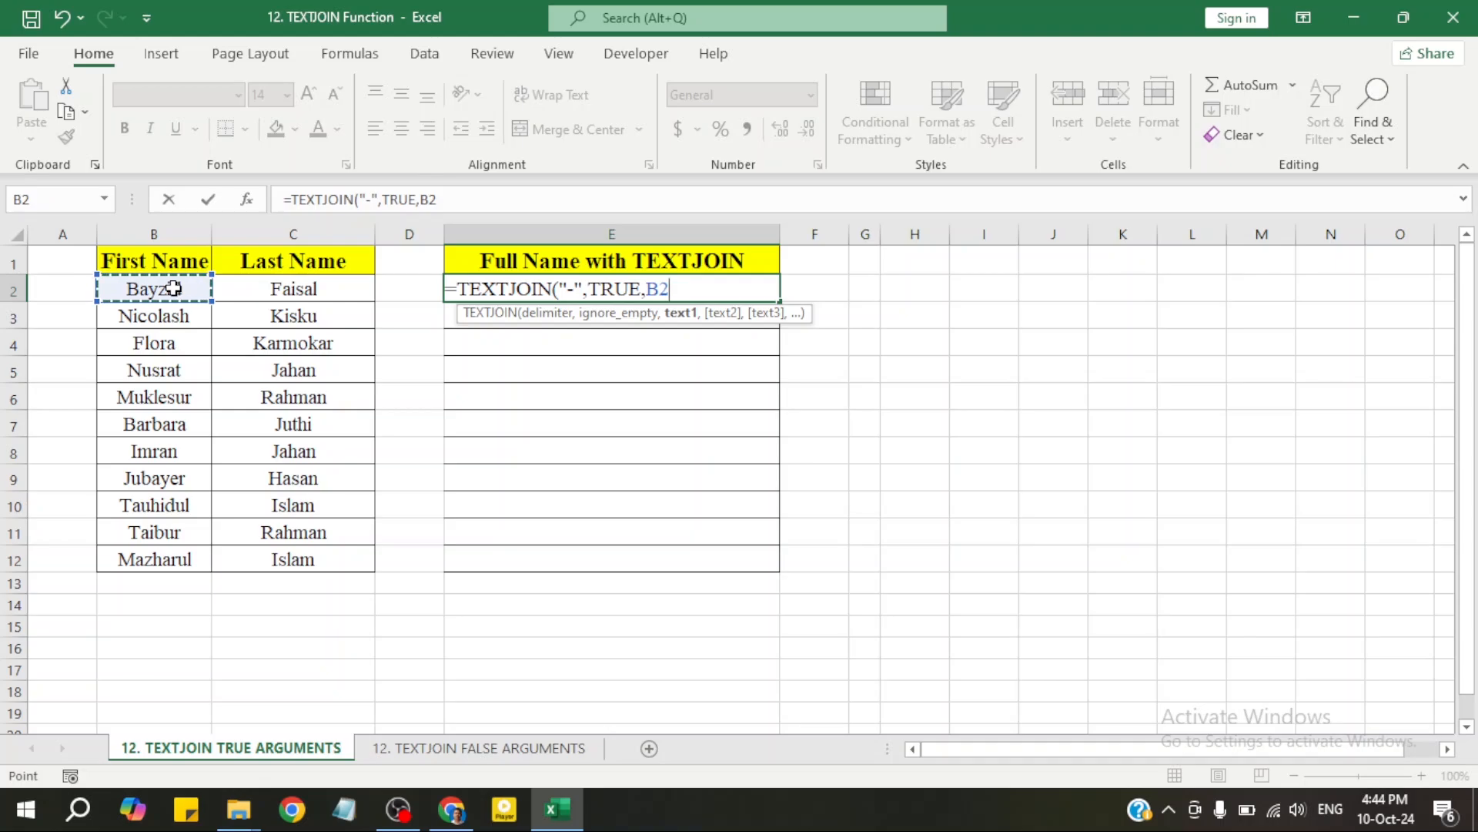
text(,)
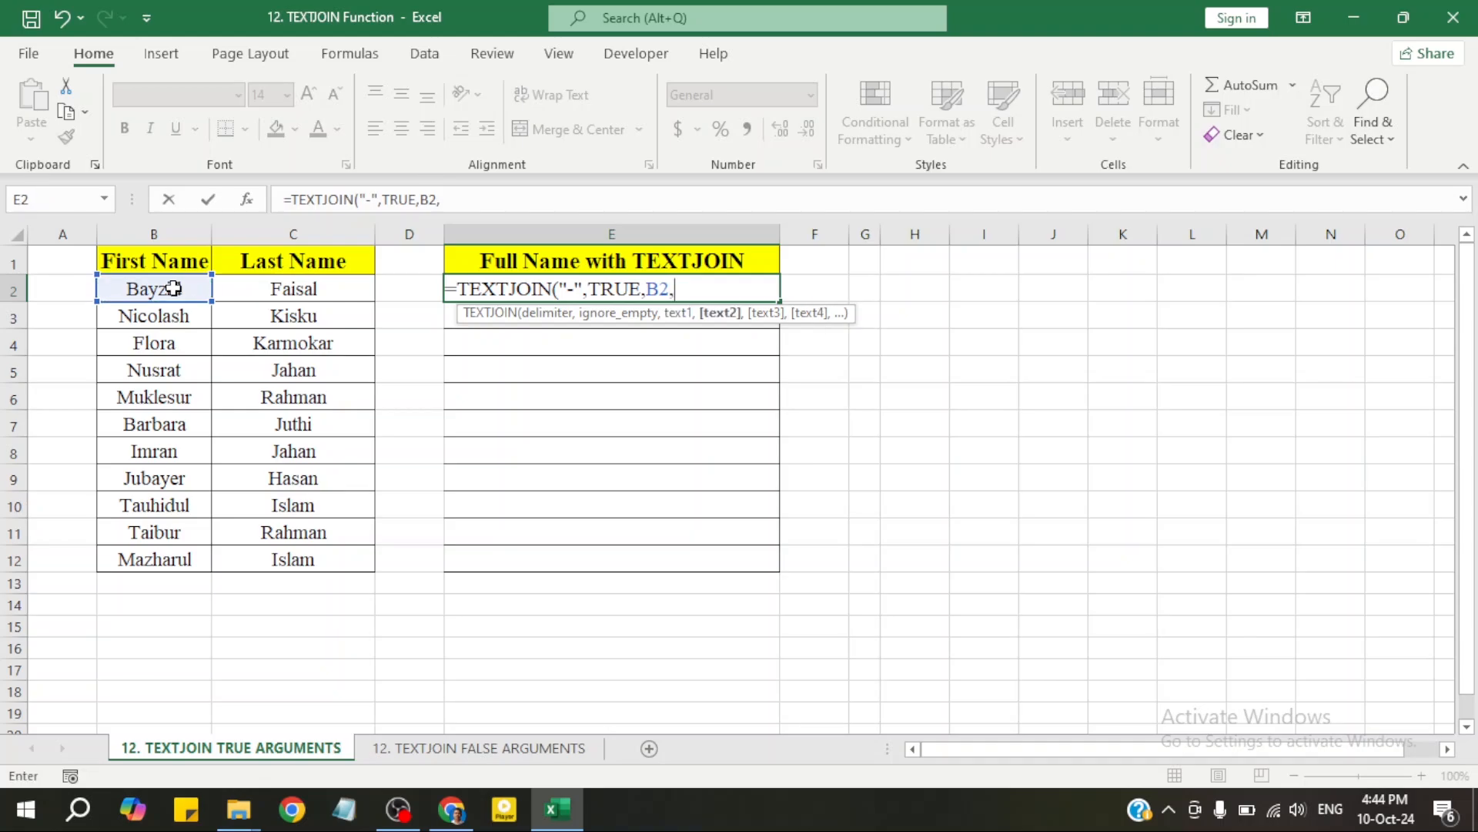
click(312, 291)
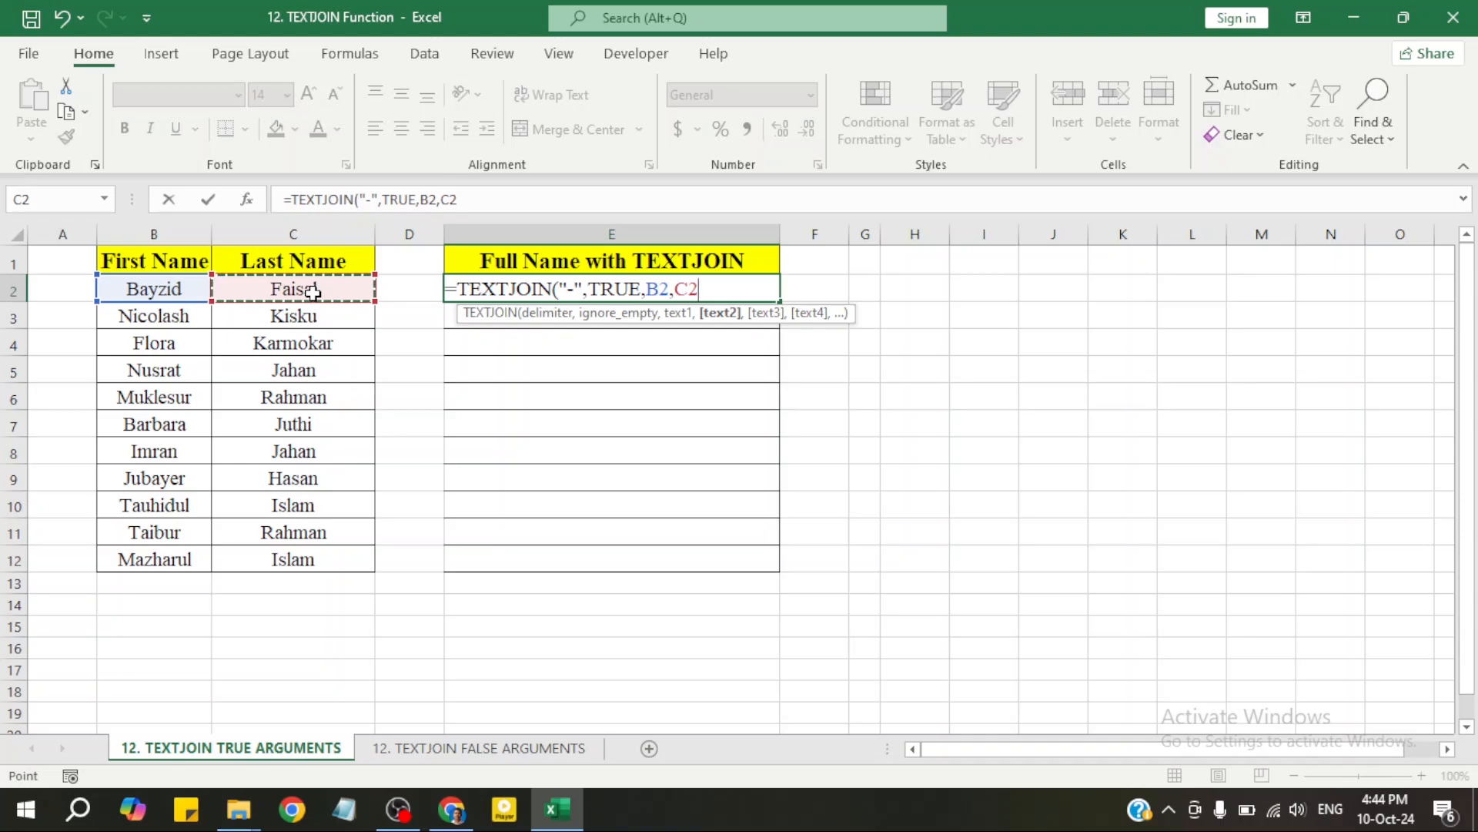
text())
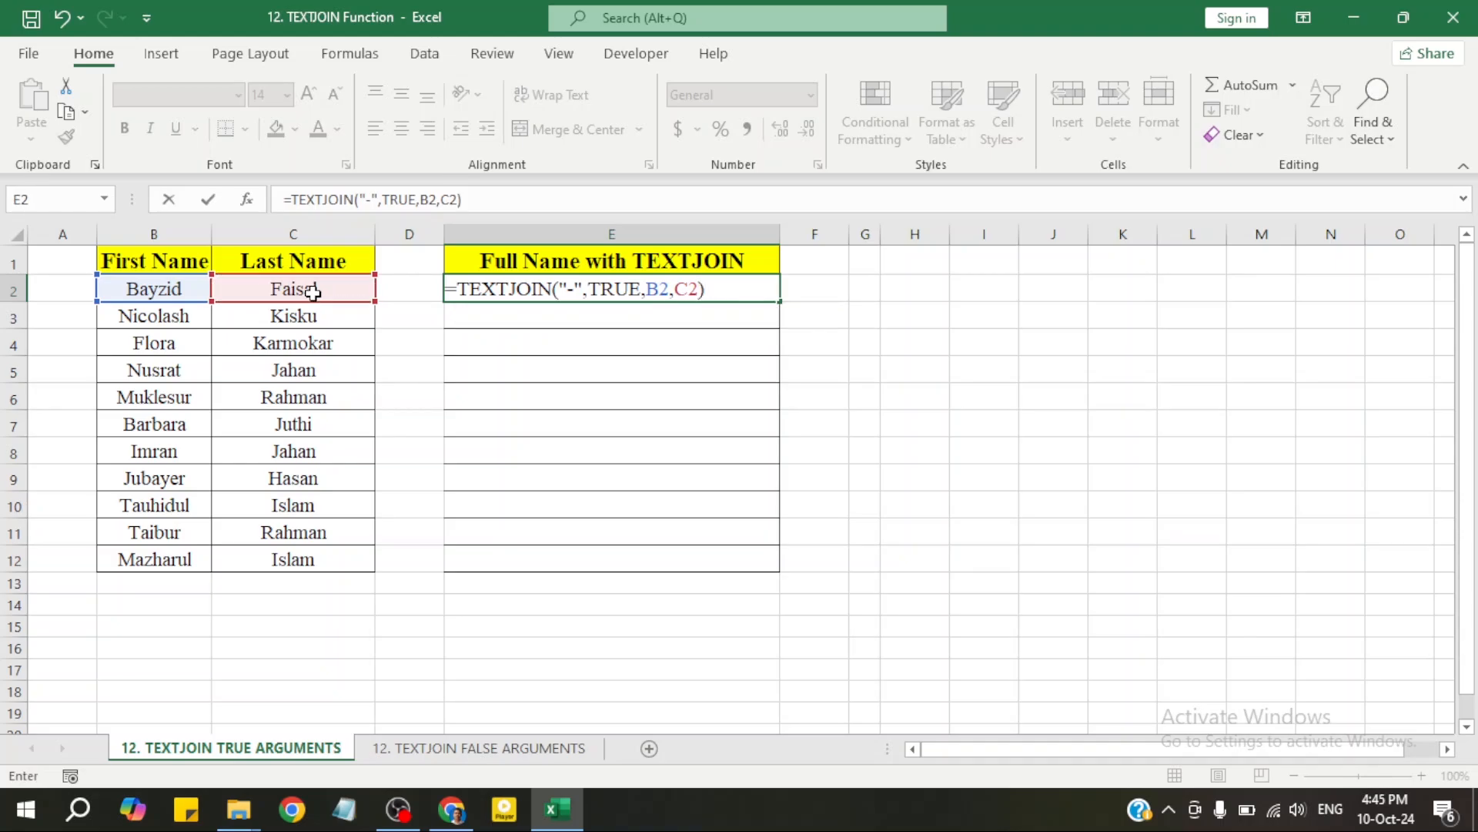
key(Return)
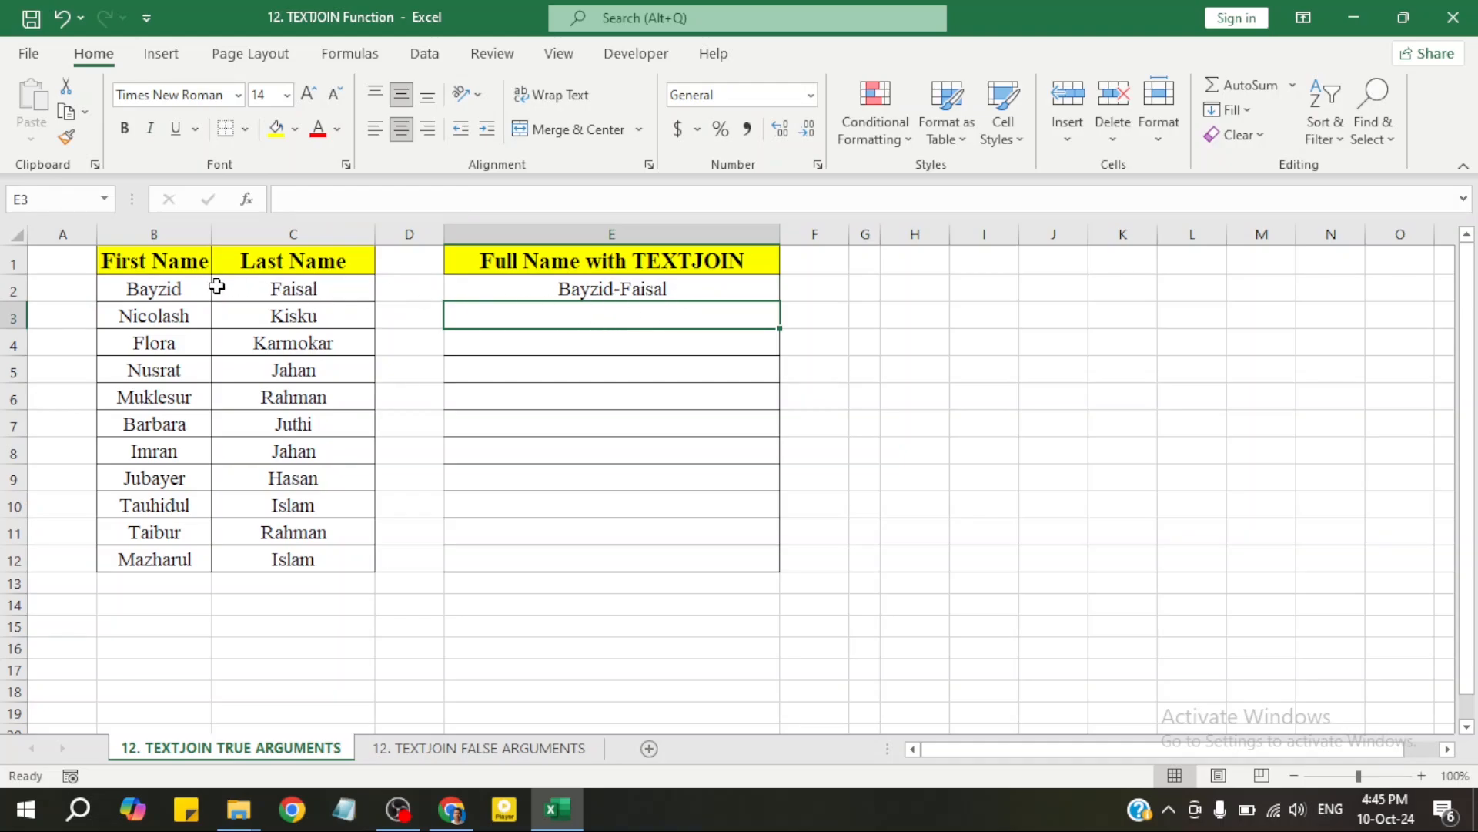
Edit E2 to =TEXTJOIN(" ",TRUE,B2,C2), replacing the hyphen with a space delimiter
click(693, 290)
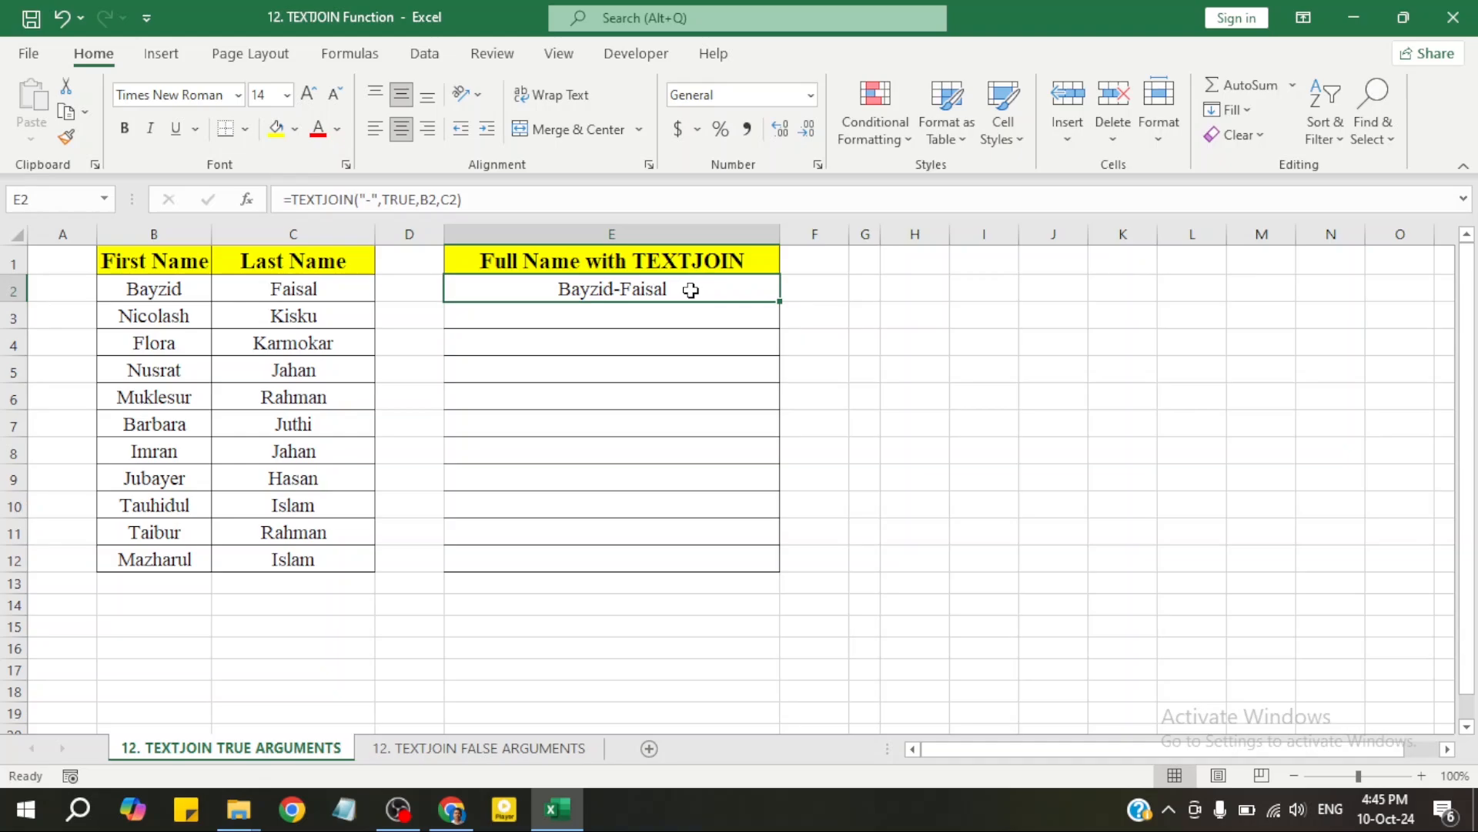
double_click(691, 290)
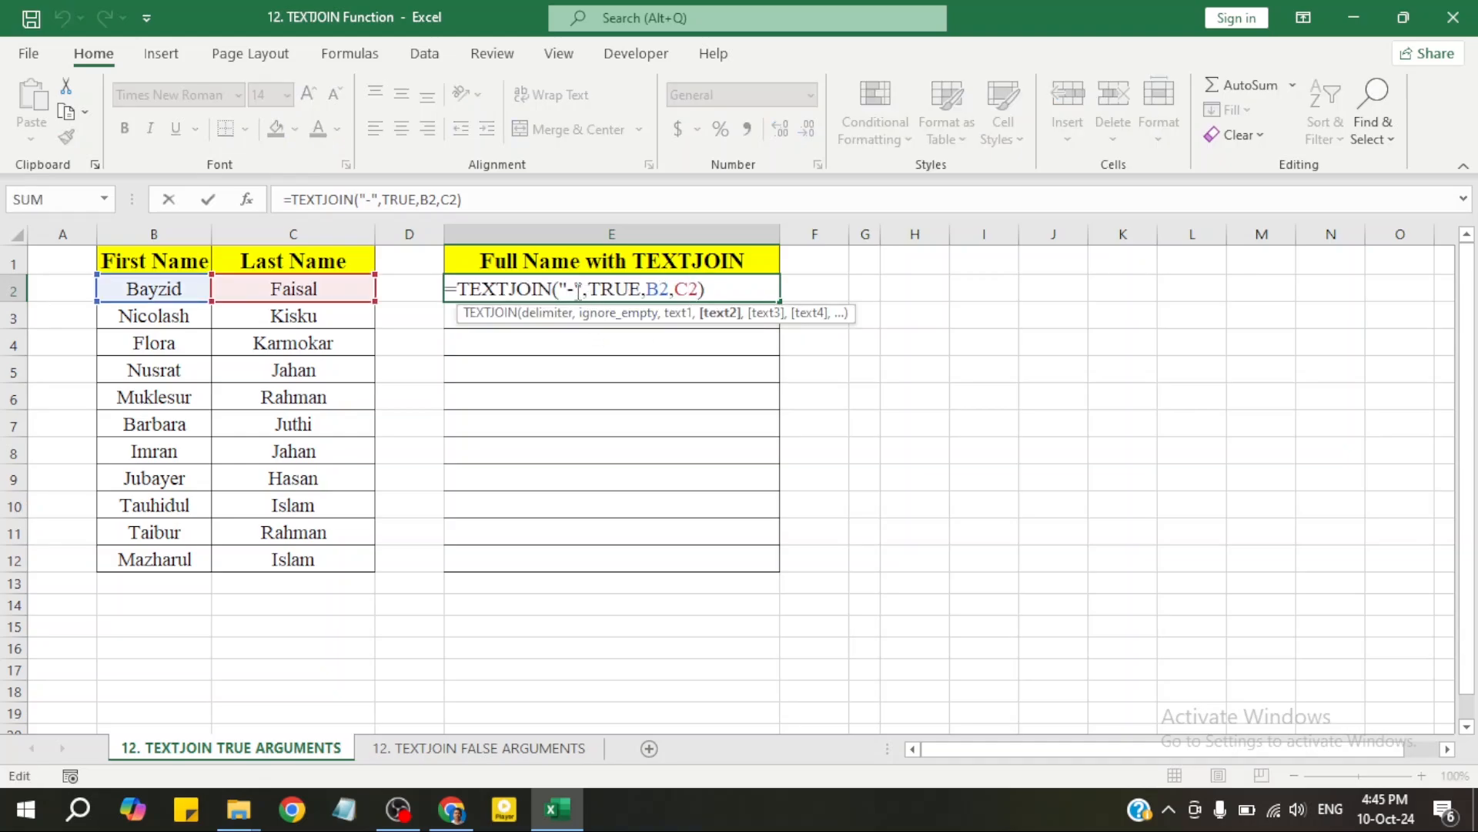
drag(577, 290, 571, 290)
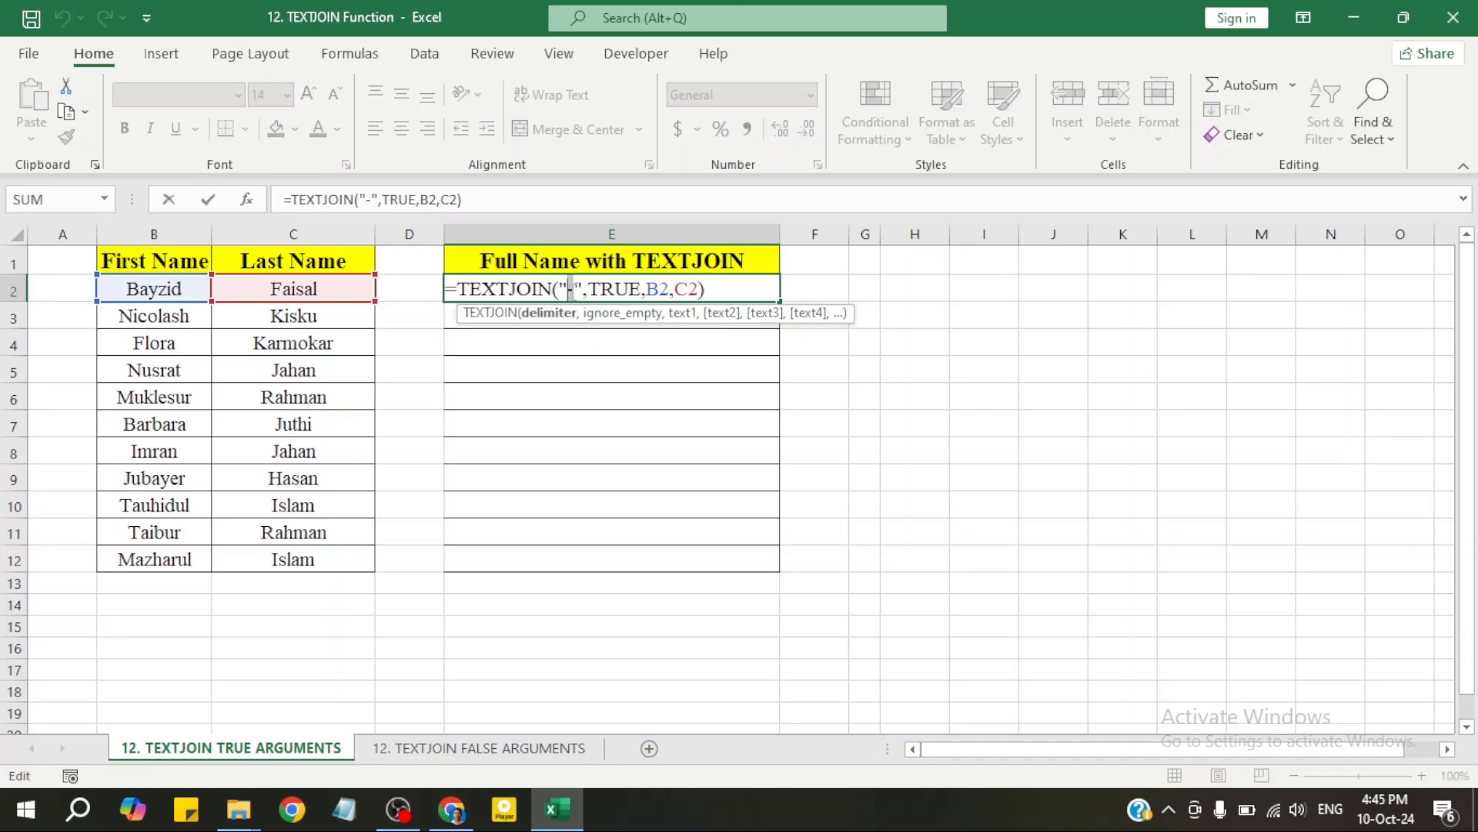
key(BackSpace)
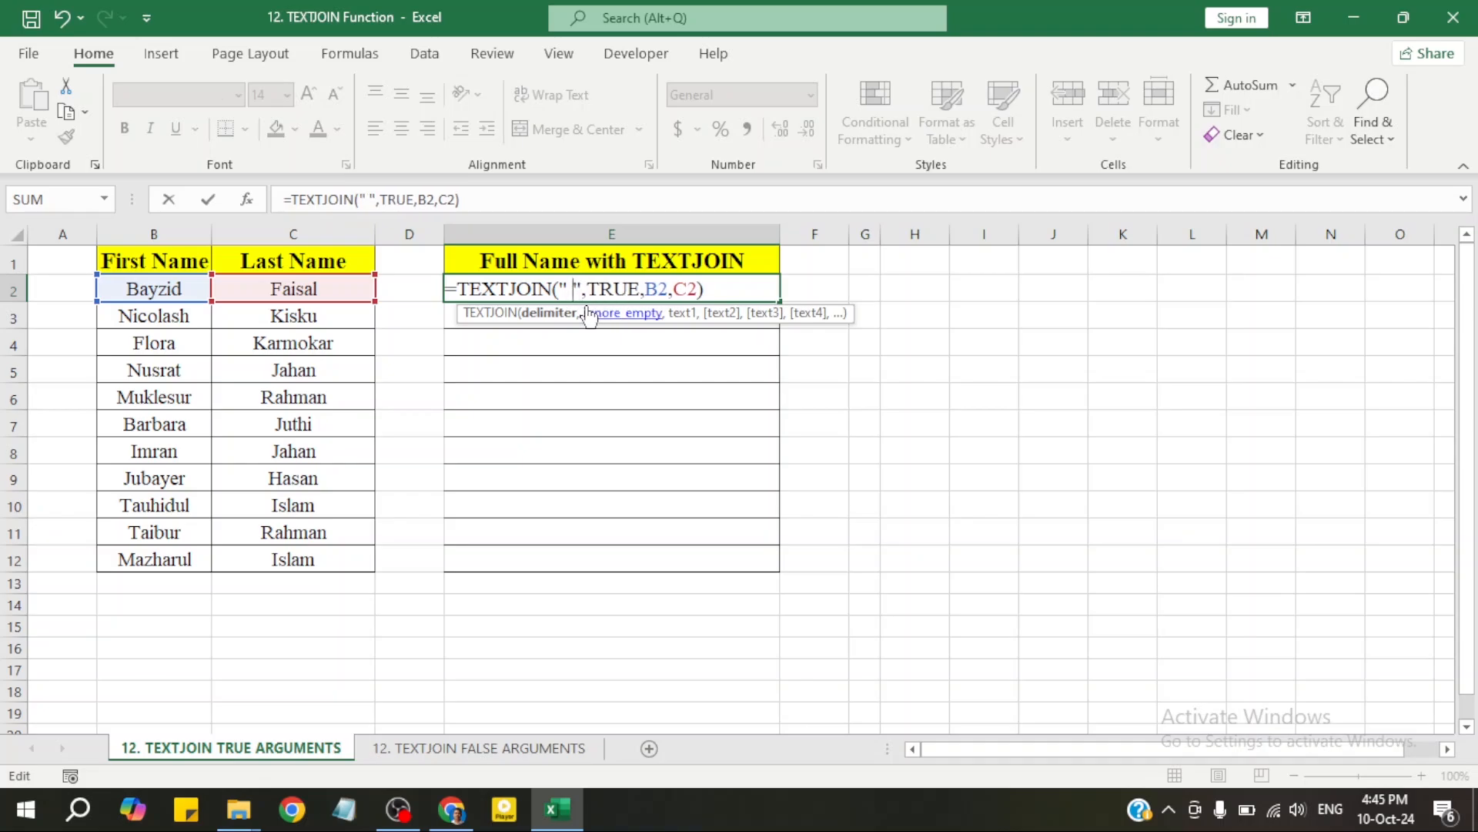
click(716, 293)
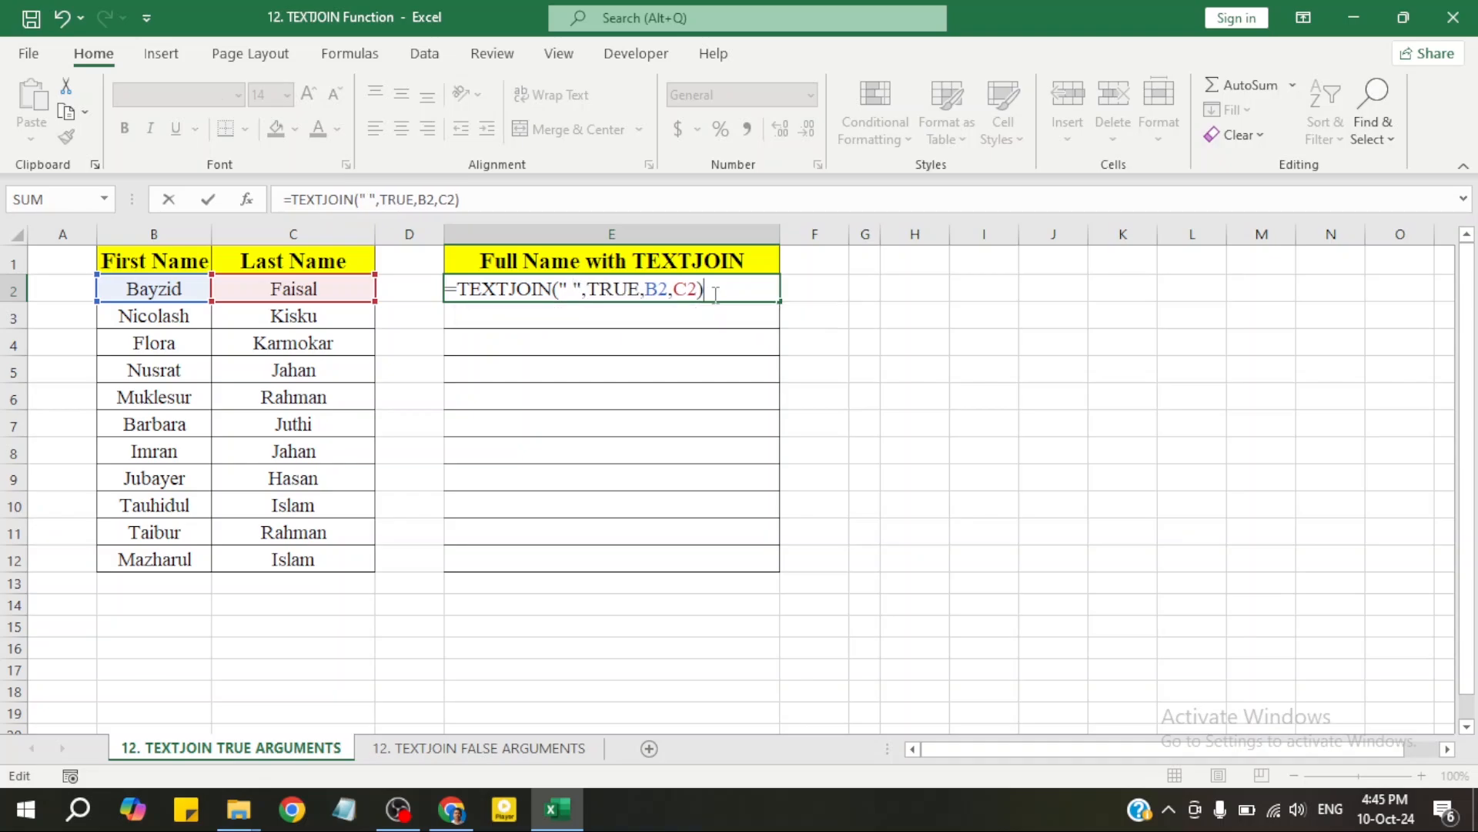
key(Return)
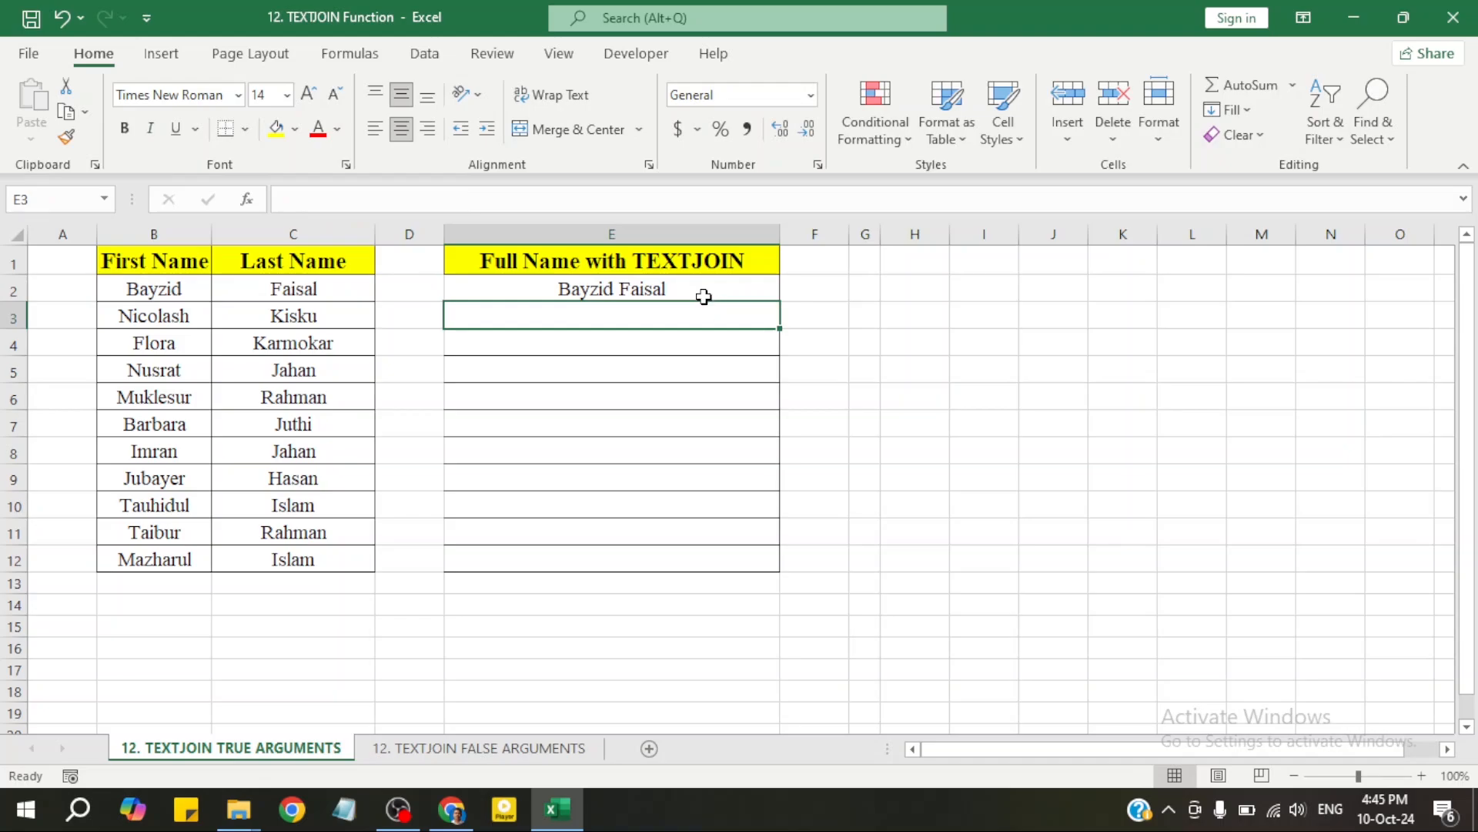
click(703, 295)
click(718, 318)
click(735, 287)
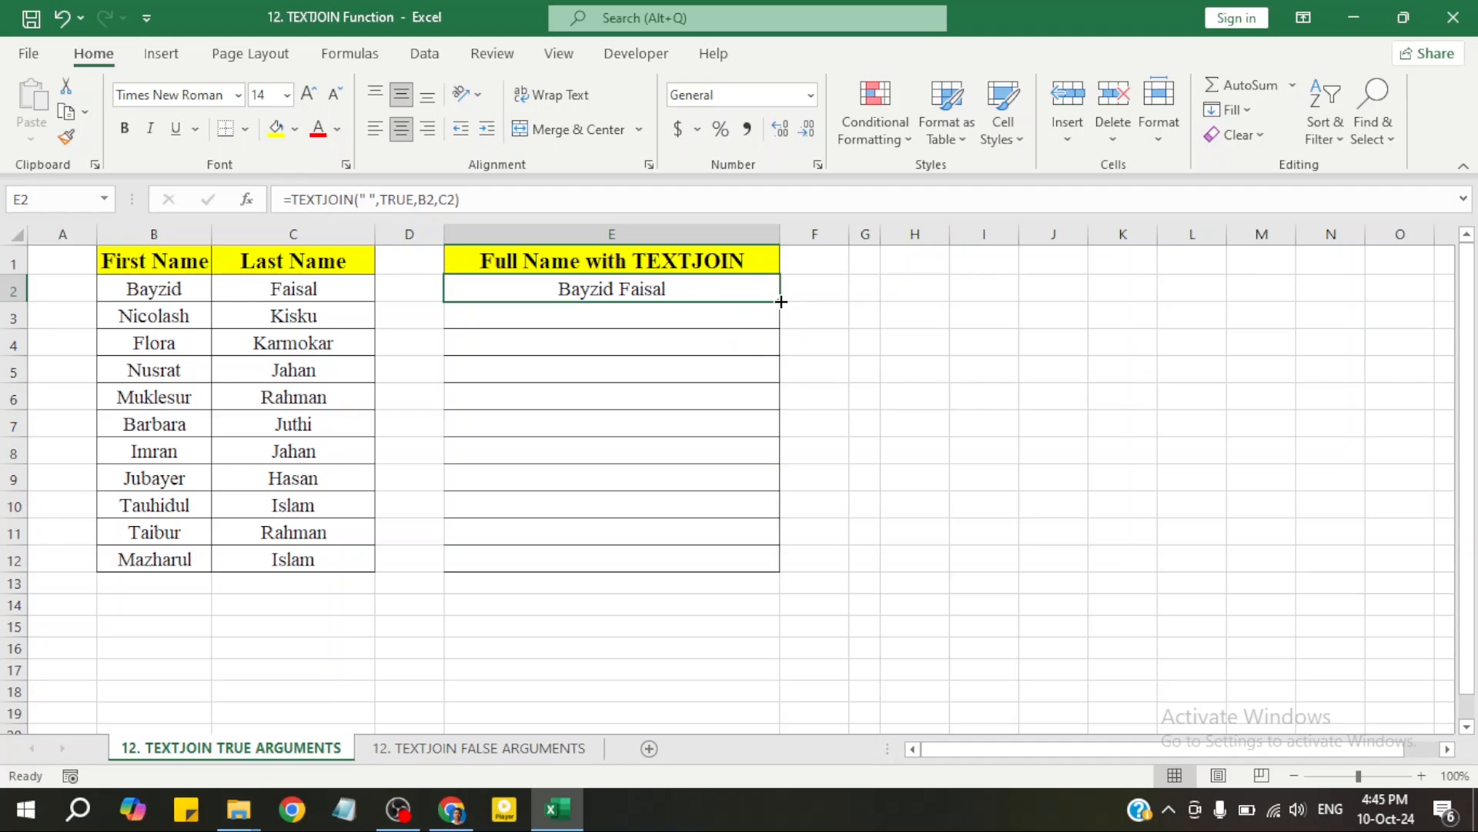
click(732, 317)
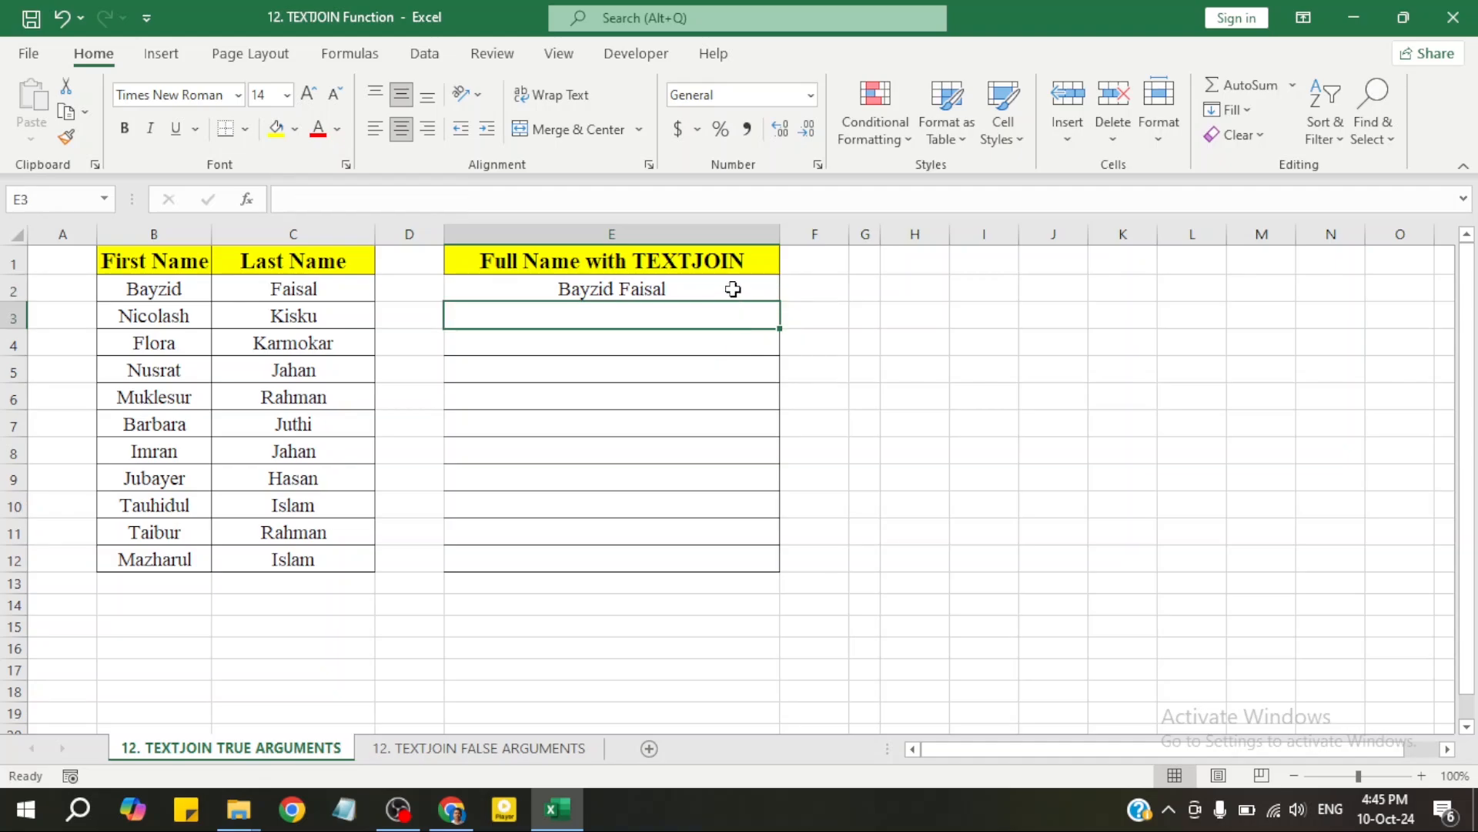
click(738, 291)
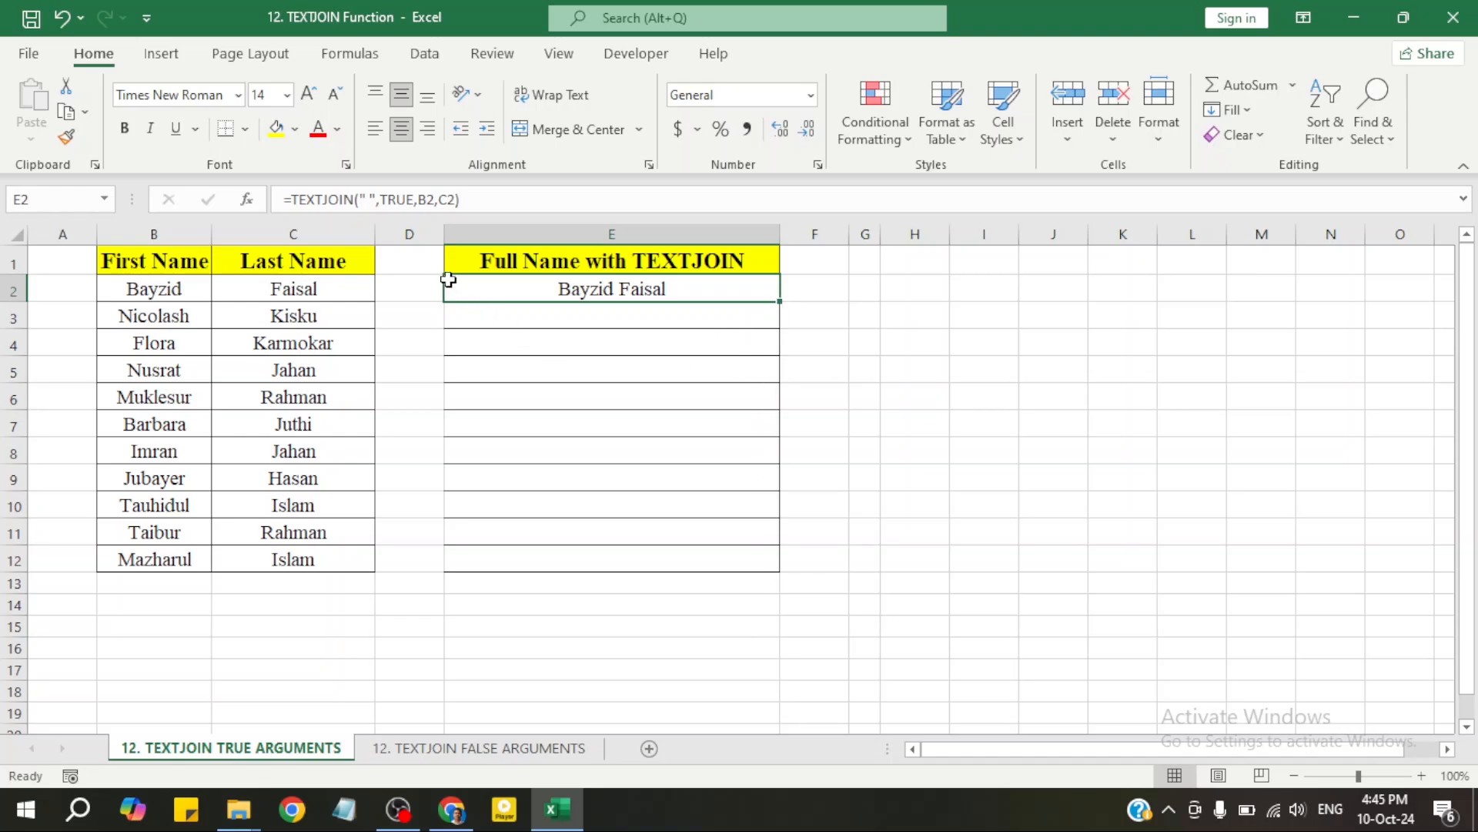
click(397, 295)
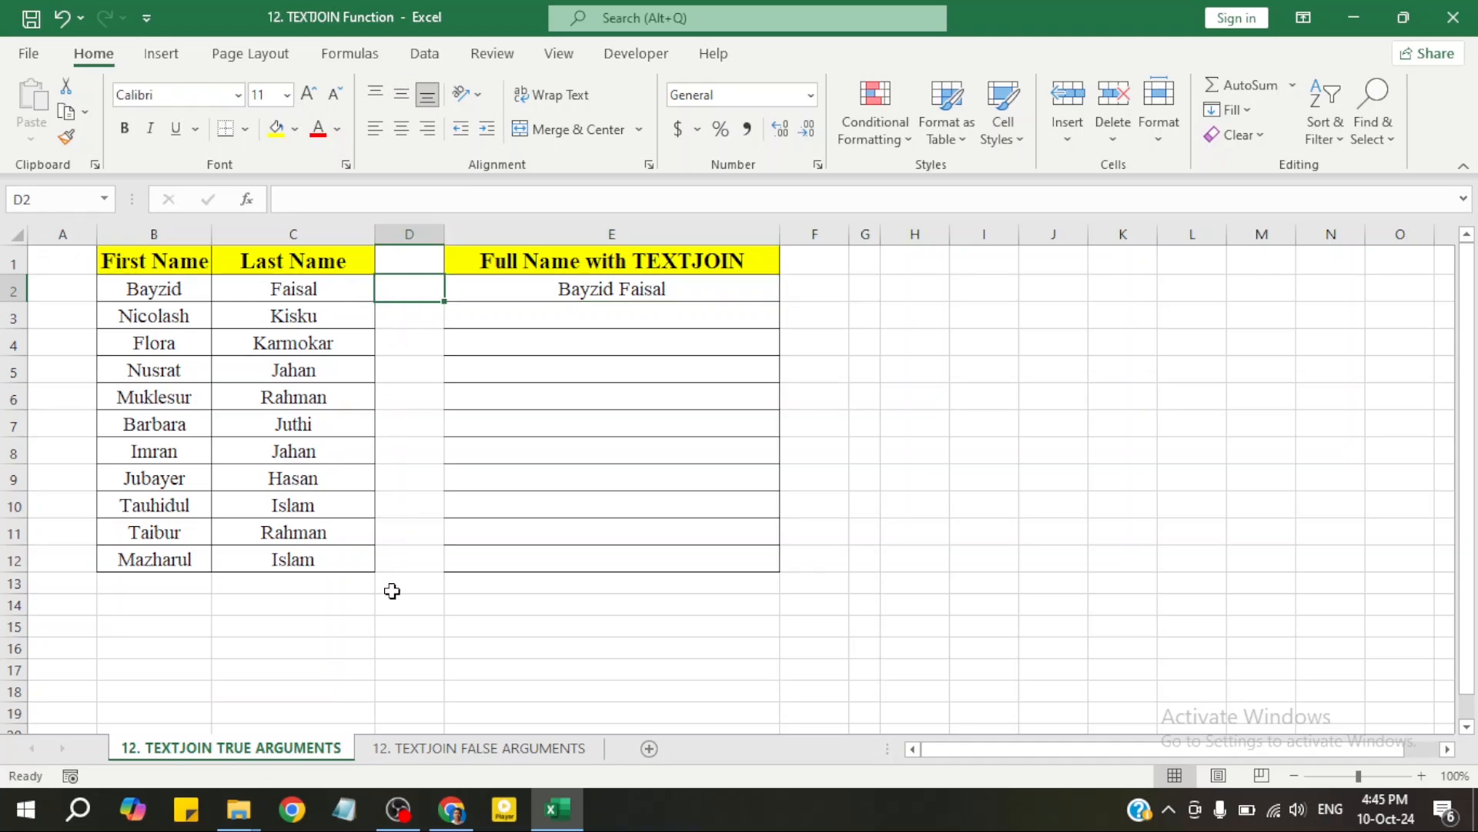
click(560, 503)
click(676, 294)
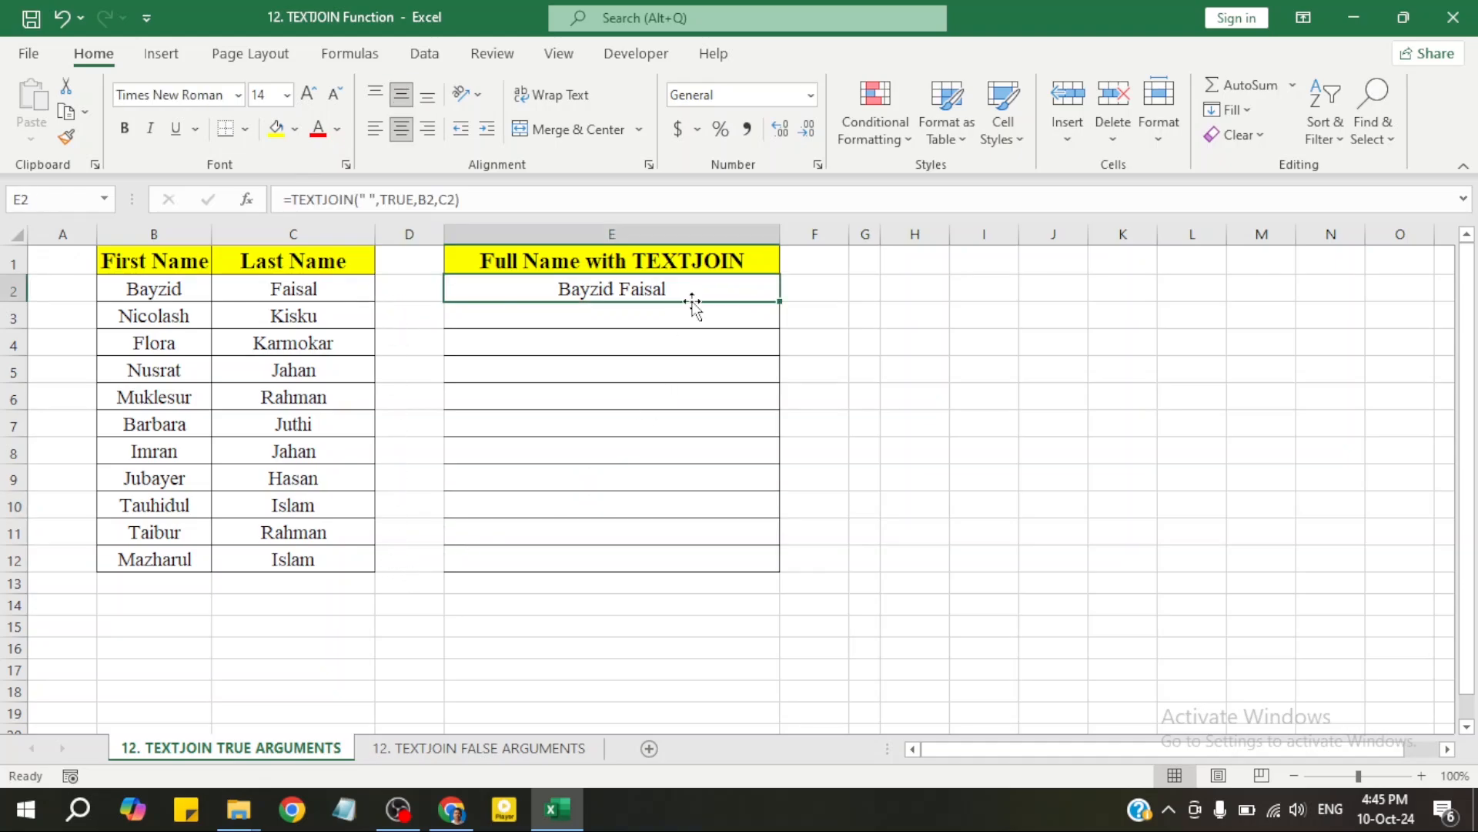
click(753, 313)
click(748, 286)
Fill E2's TEXTJOIN formula down to E12 and verify the copied formulas
drag(781, 301, 783, 570)
click(739, 529)
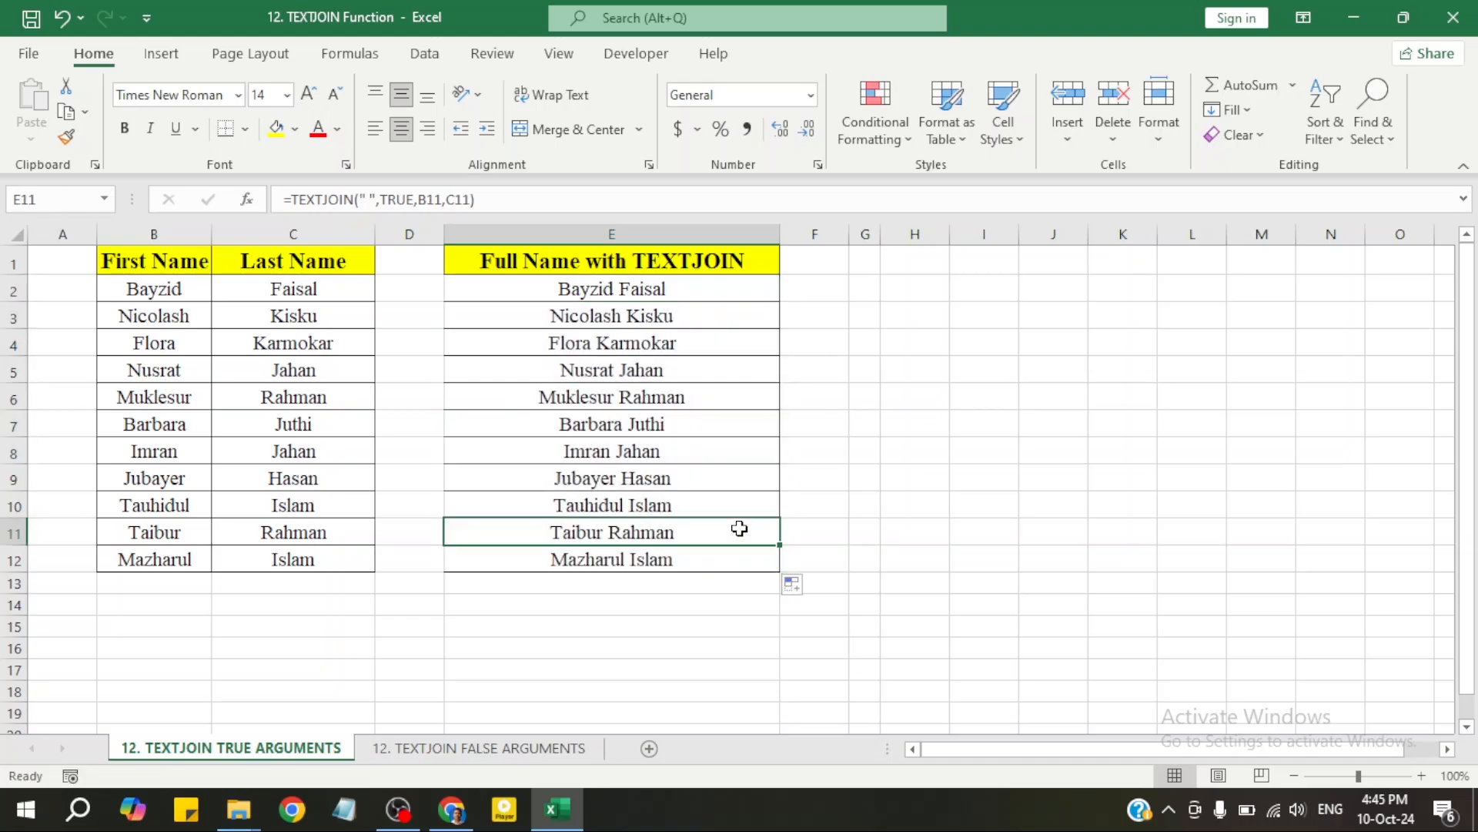
click(685, 299)
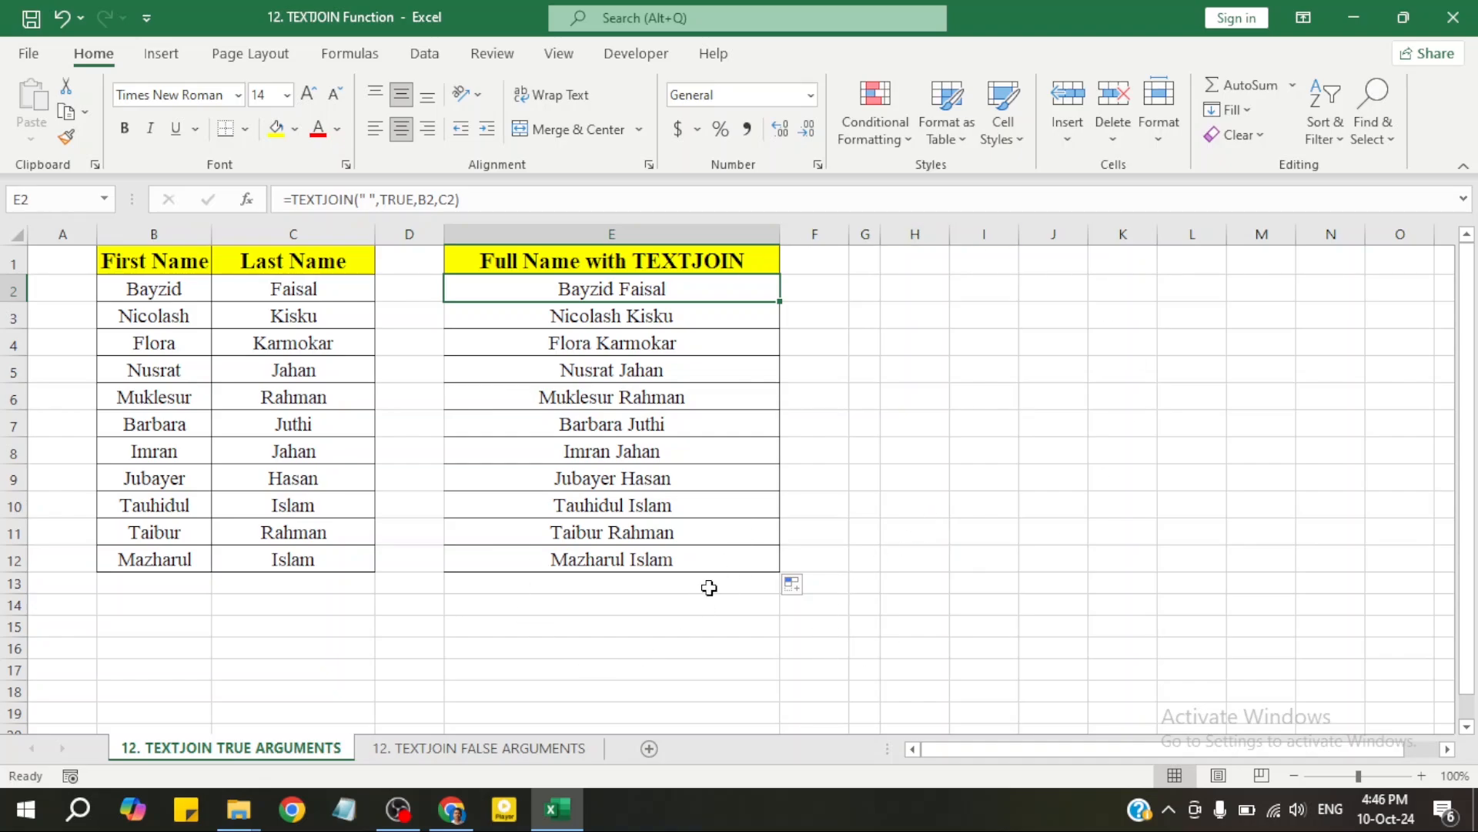
double_click(706, 293)
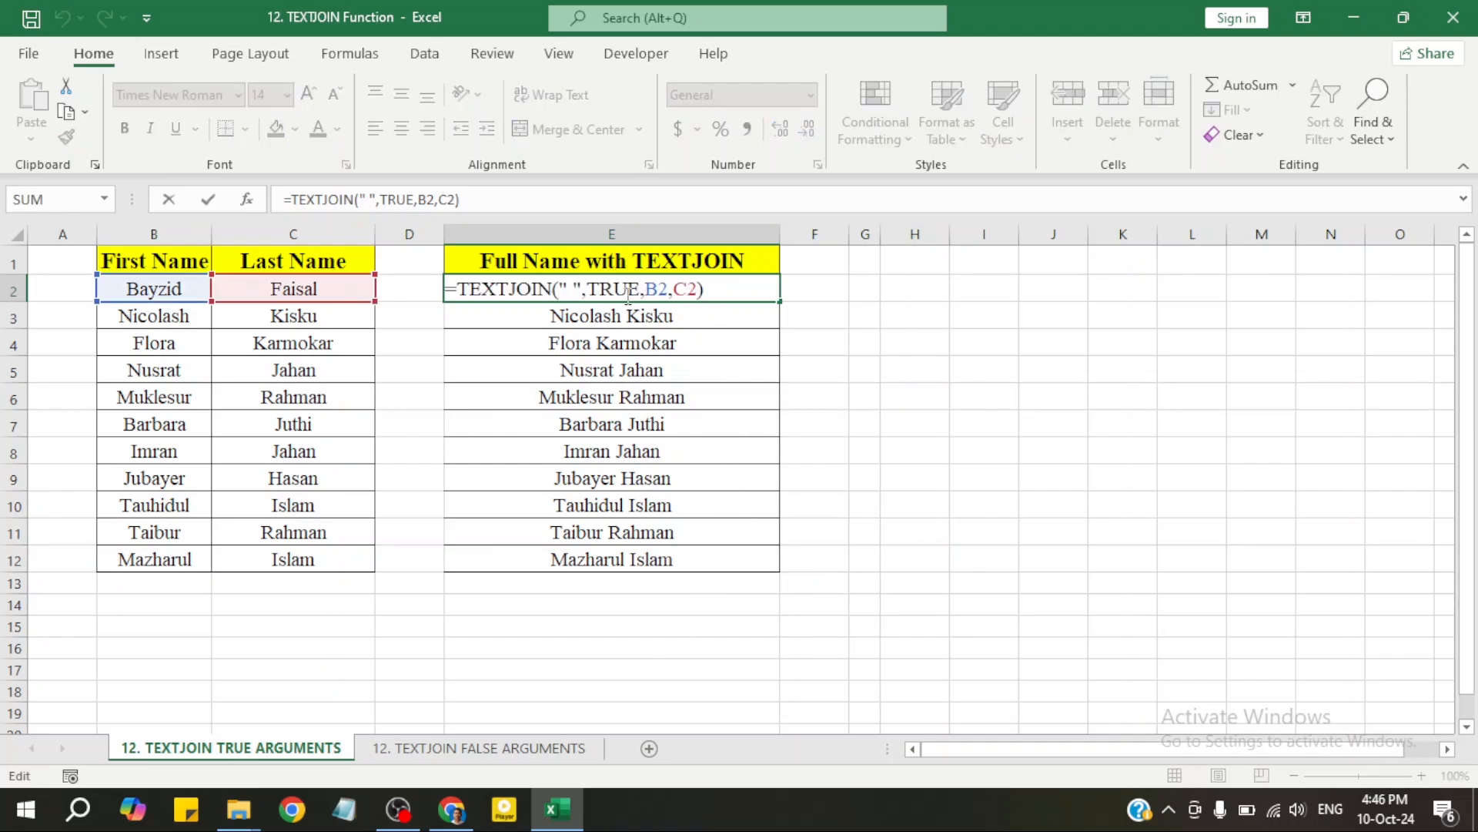
key(Return)
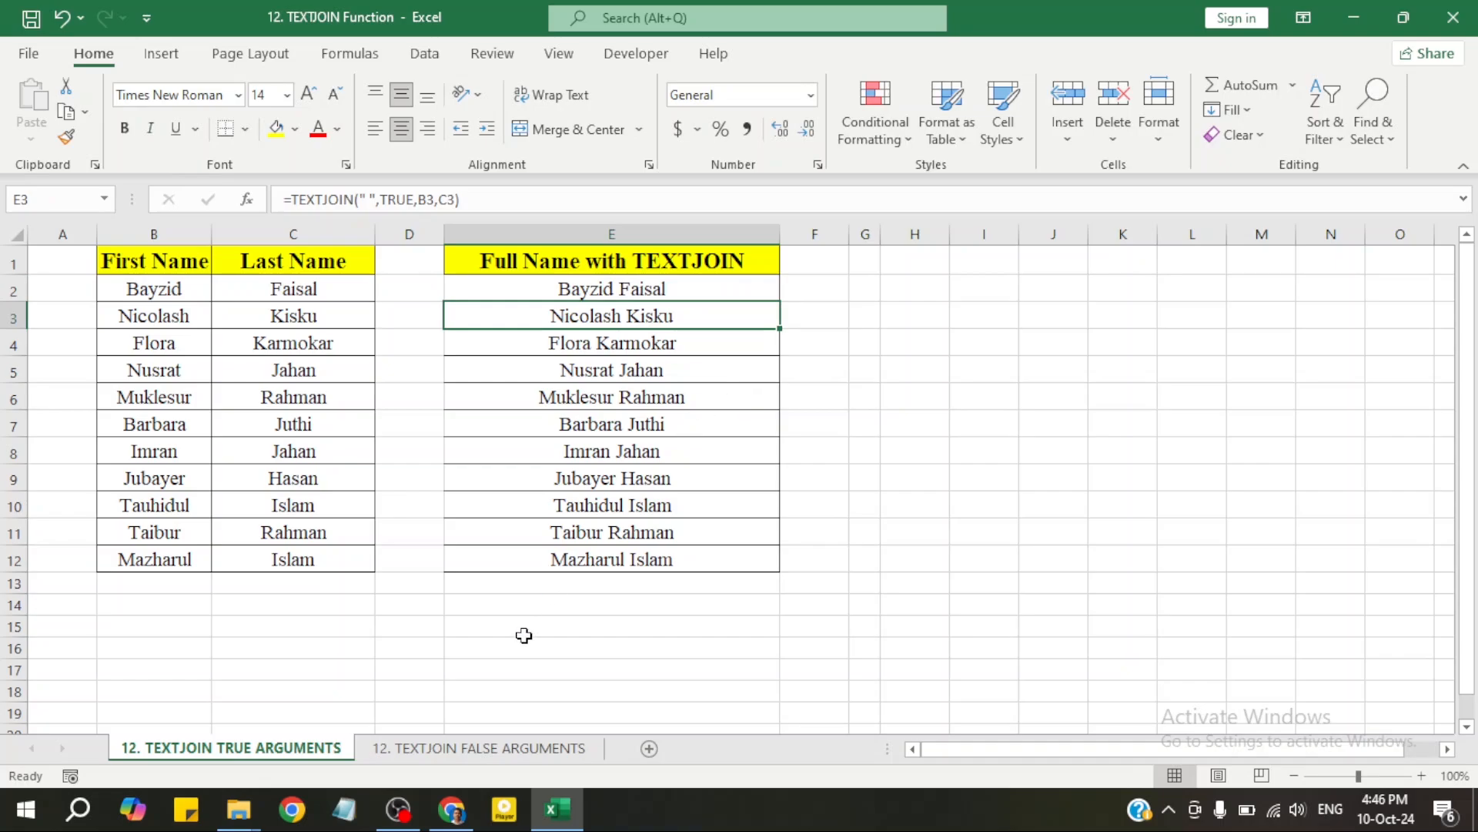
On the 12. TEXTJOIN FALSE ARGUMENTS sheet, change C1 from Last Name to Middle Name
click(468, 758)
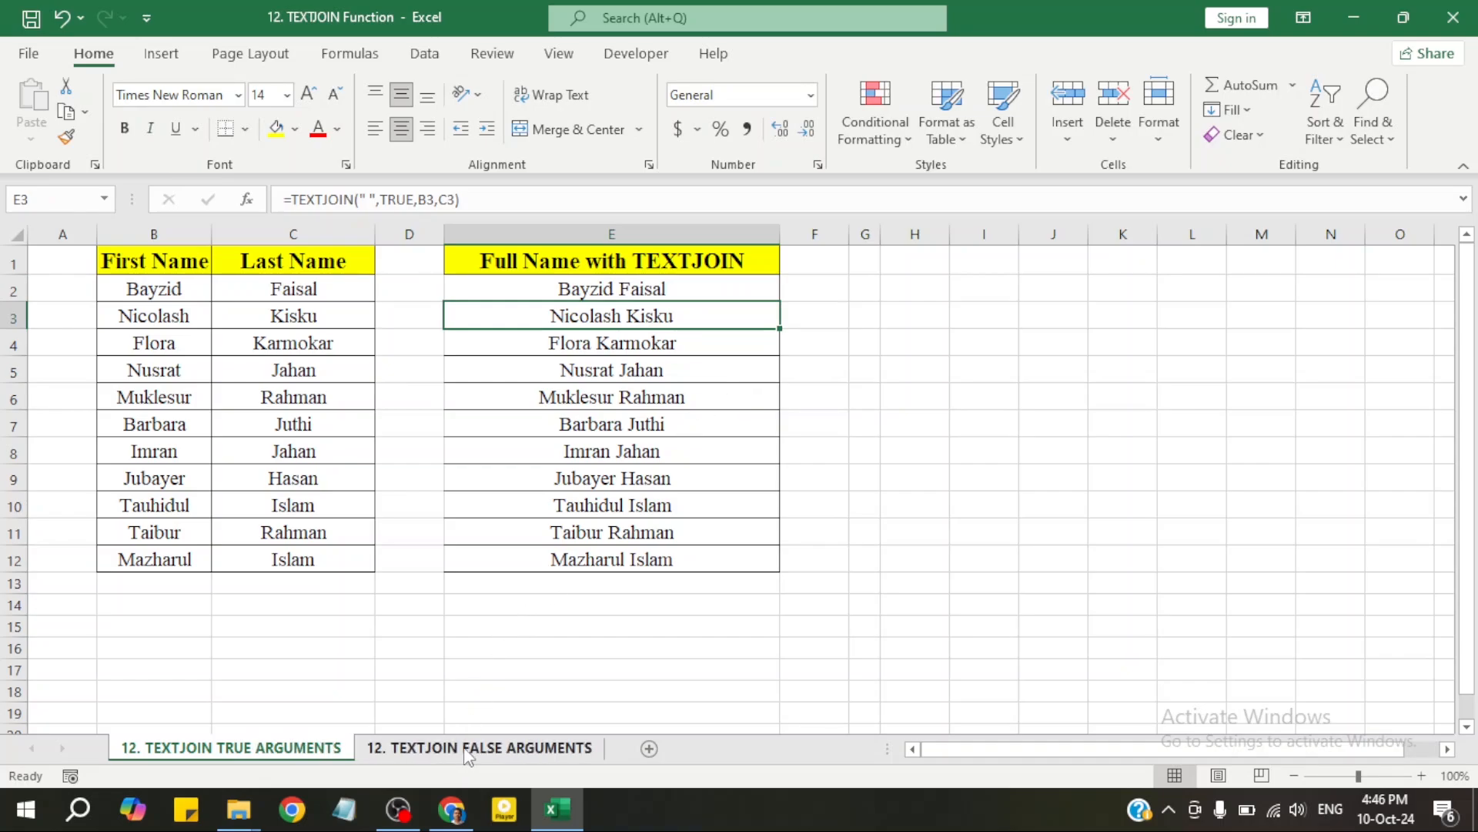
click(289, 750)
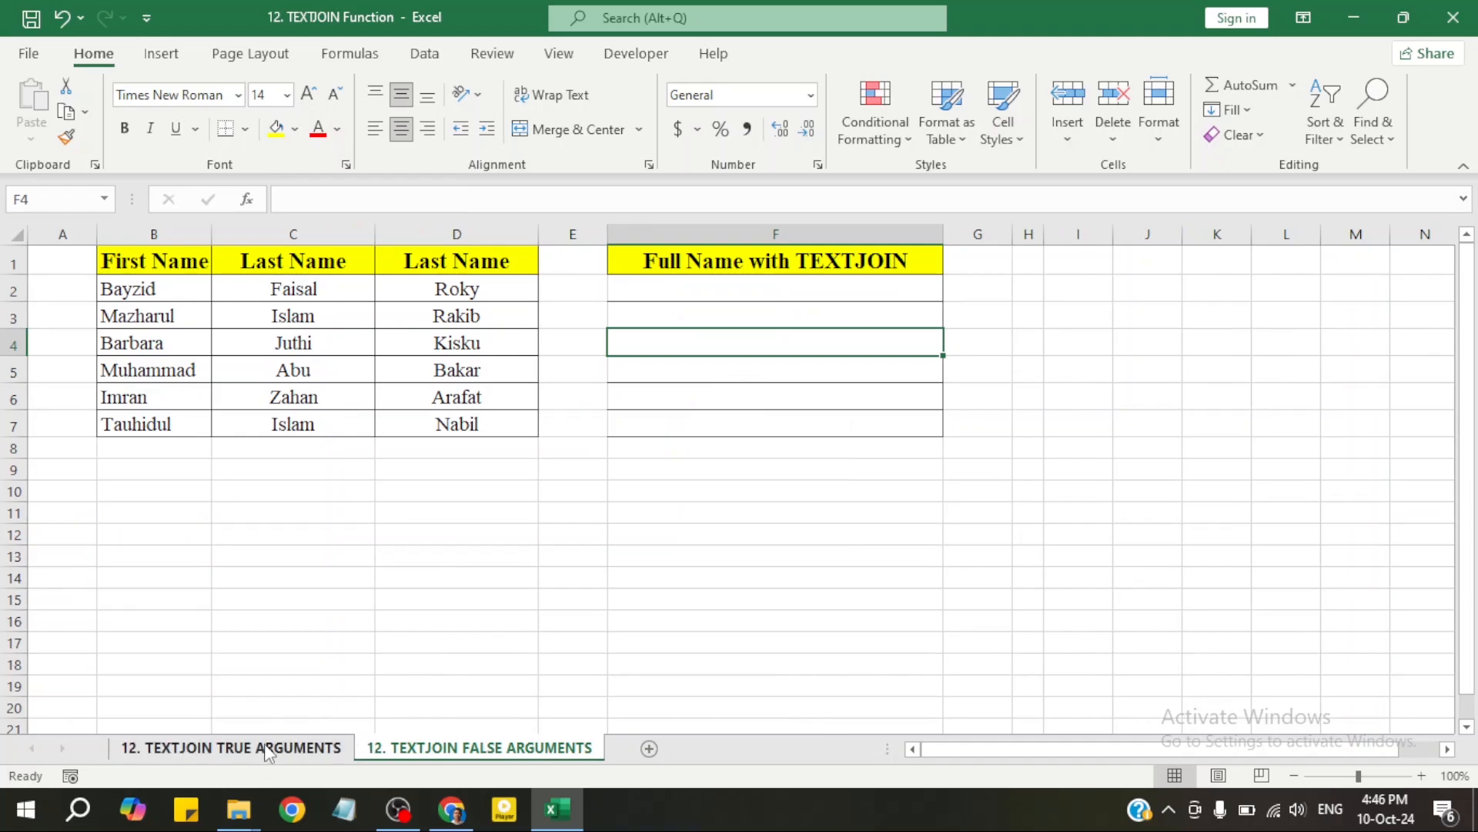
click(467, 758)
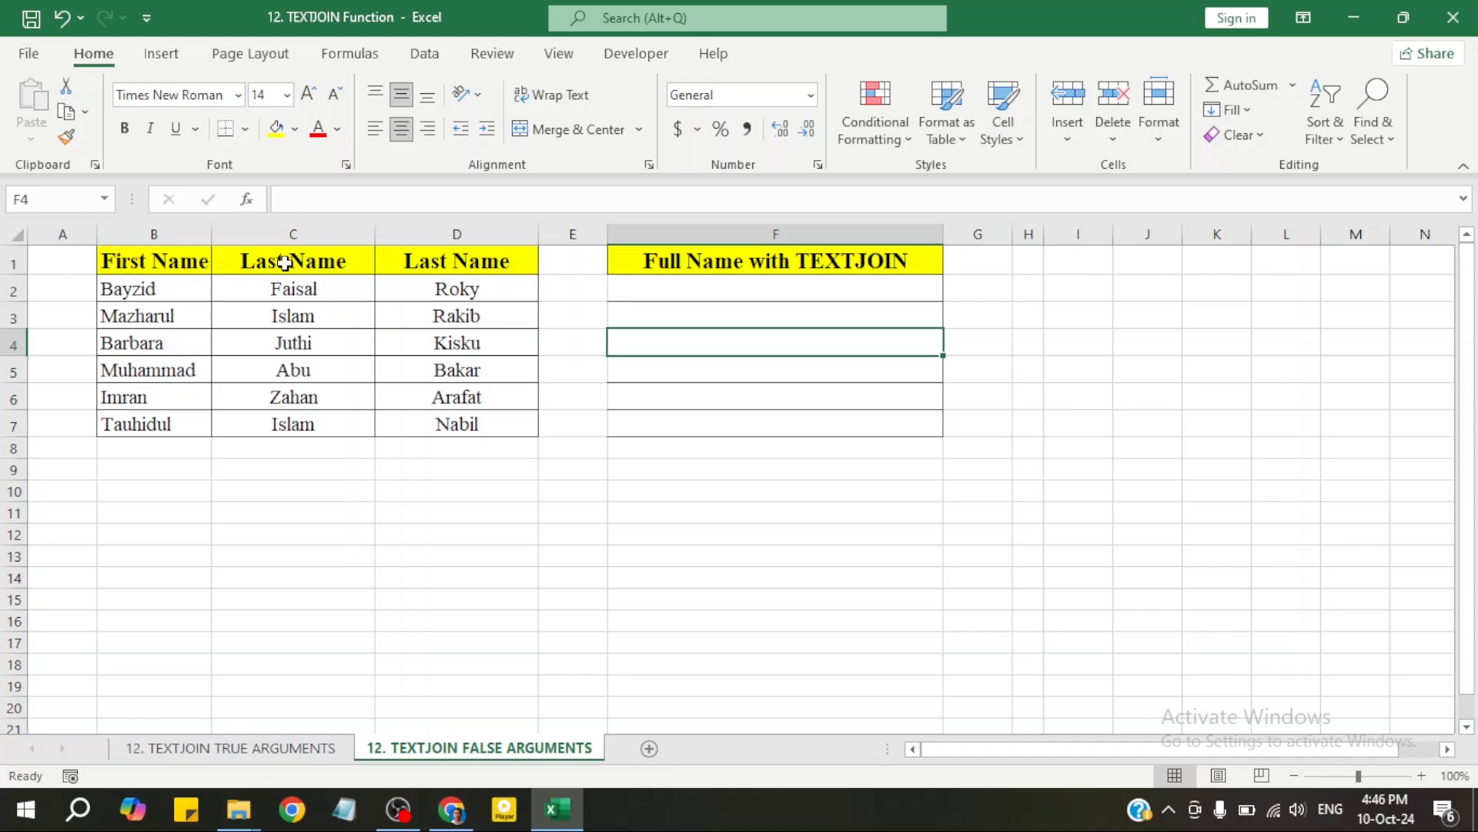
double_click(287, 262)
drag(286, 265, 248, 262)
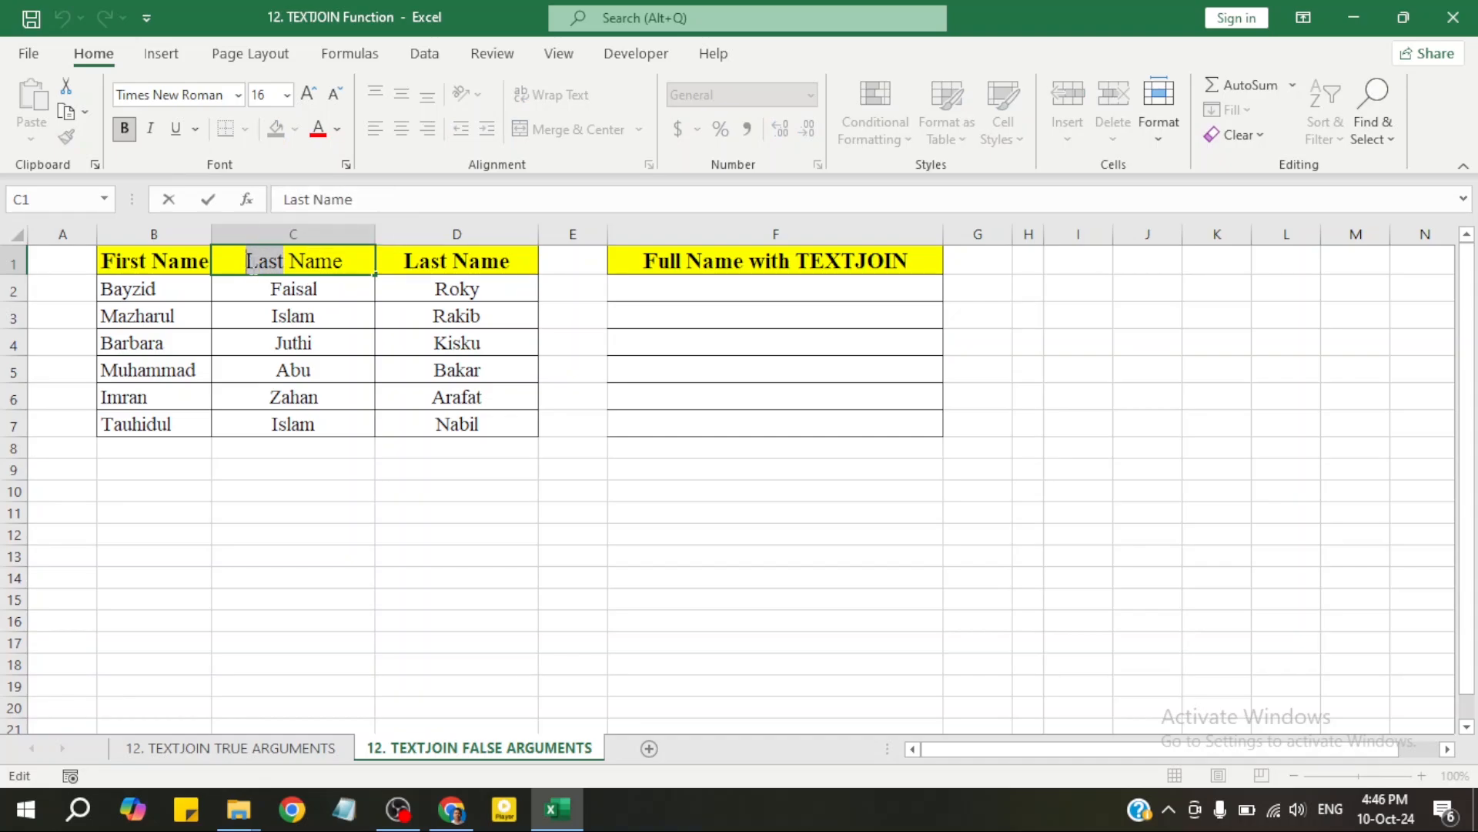
text(M)
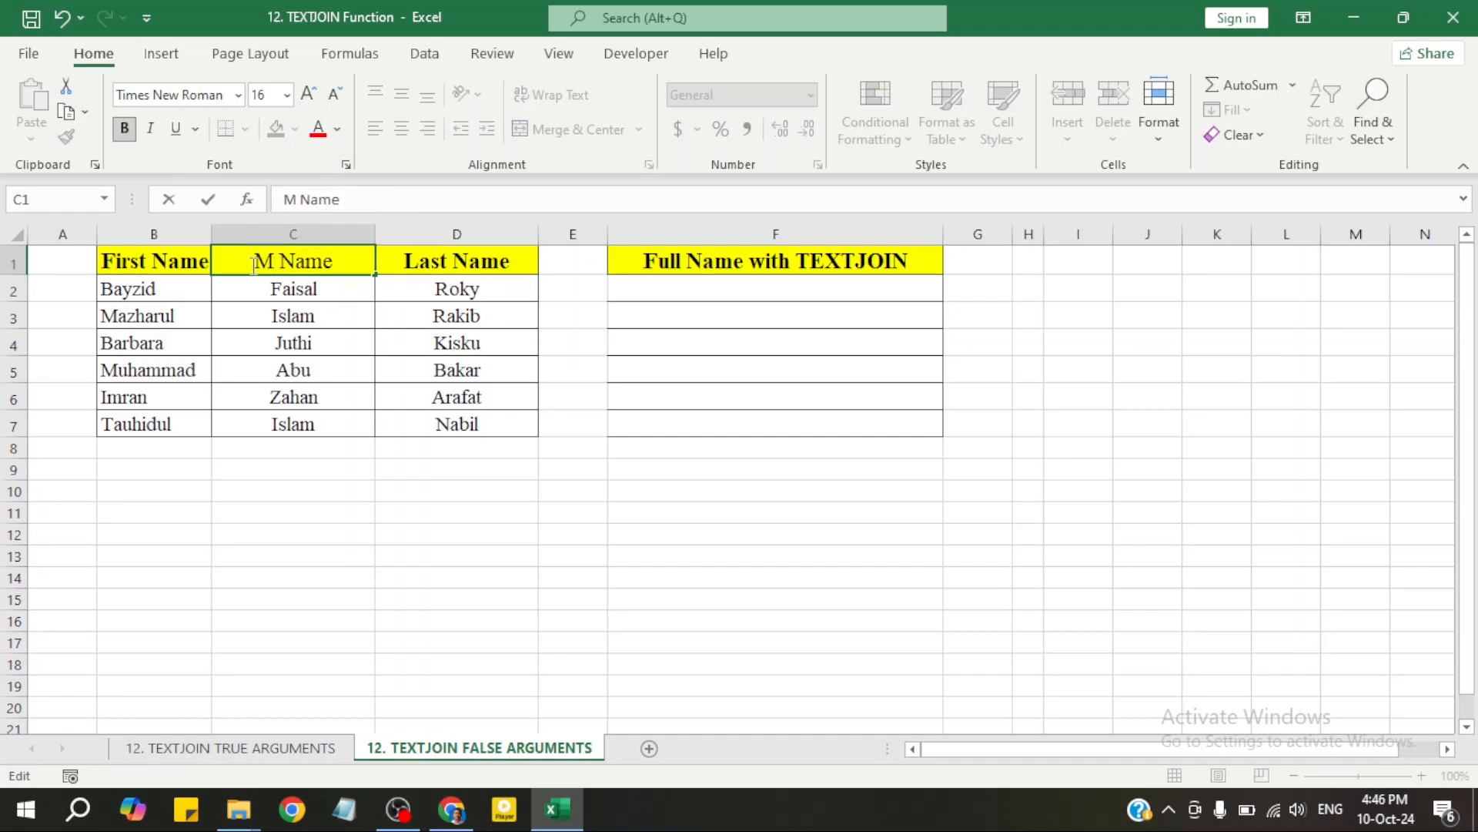
text(iddle)
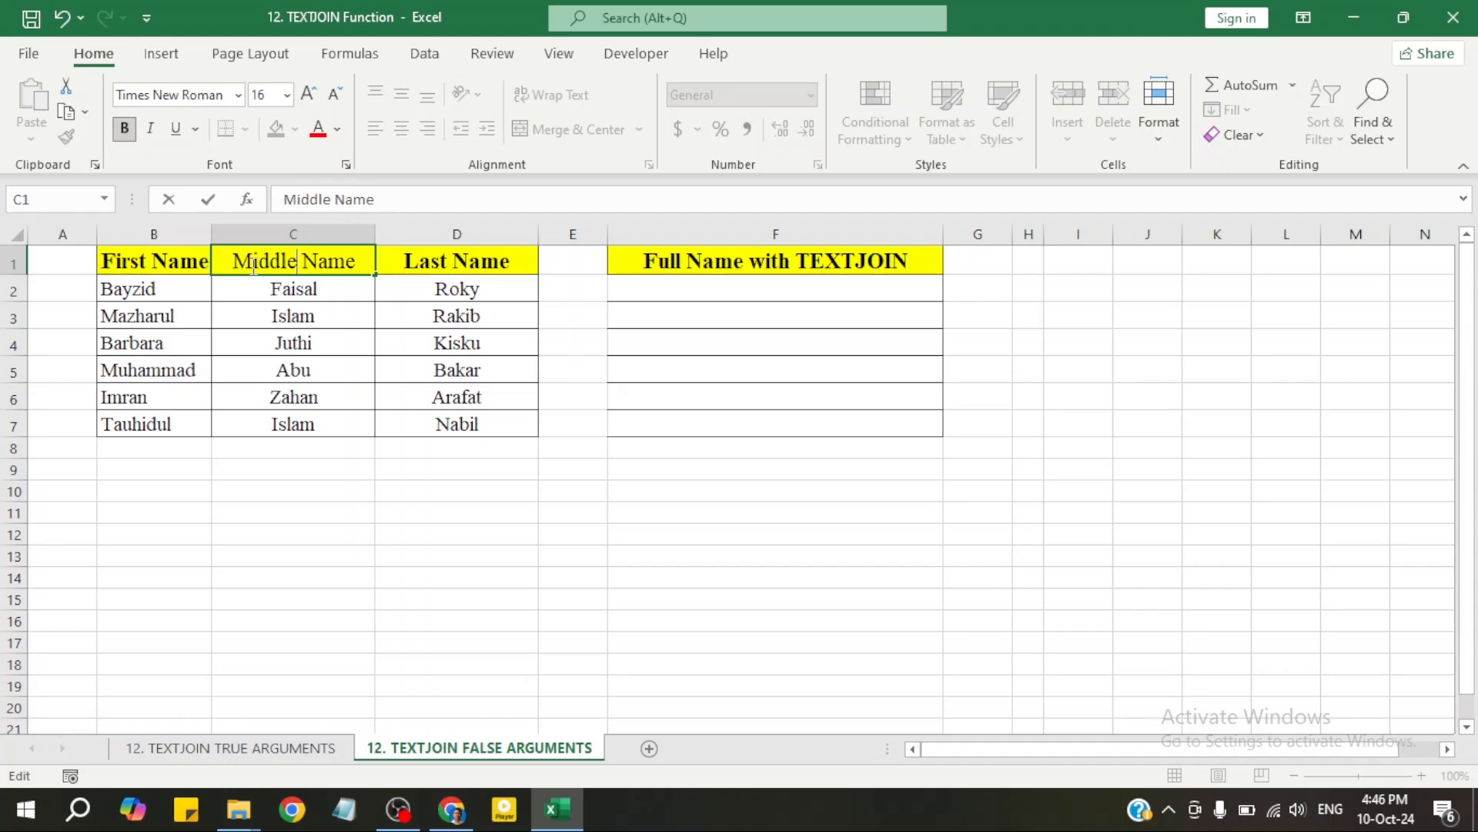
key(Return)
Review the First, Middle and Last Name headers and the B2:D2 names
click(291, 340)
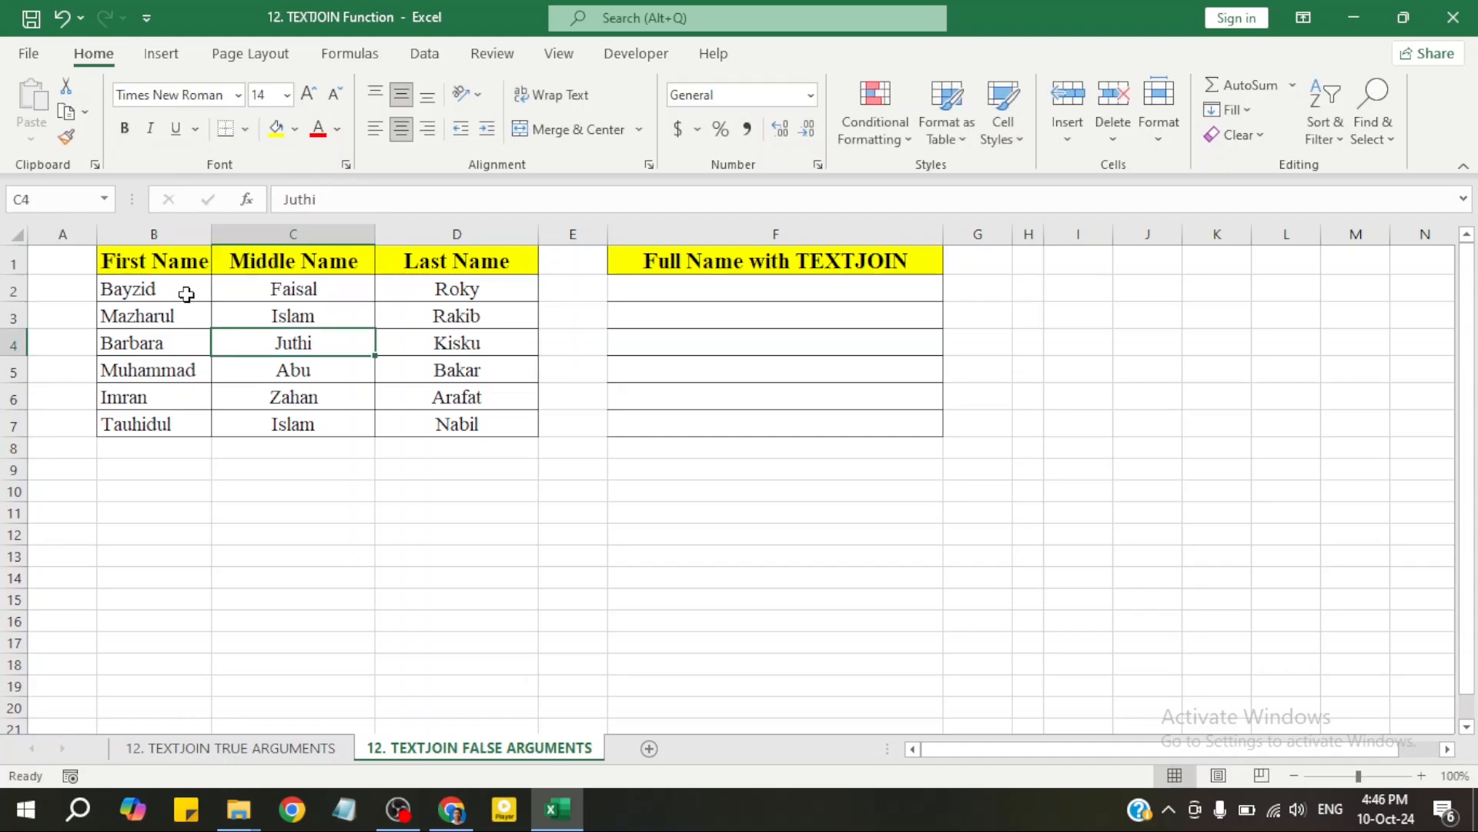
click(155, 273)
click(254, 261)
click(445, 261)
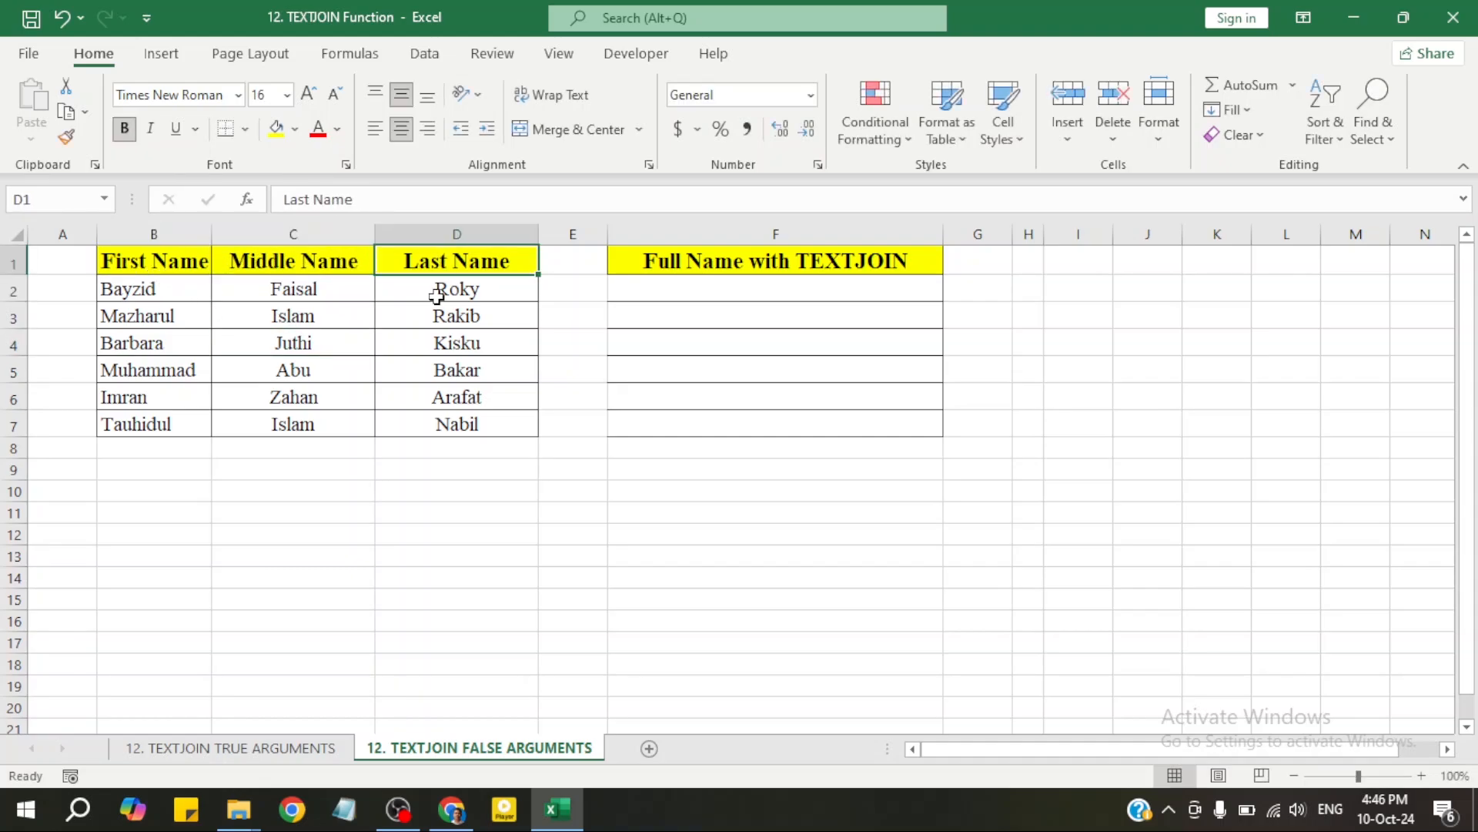
drag(171, 293, 469, 290)
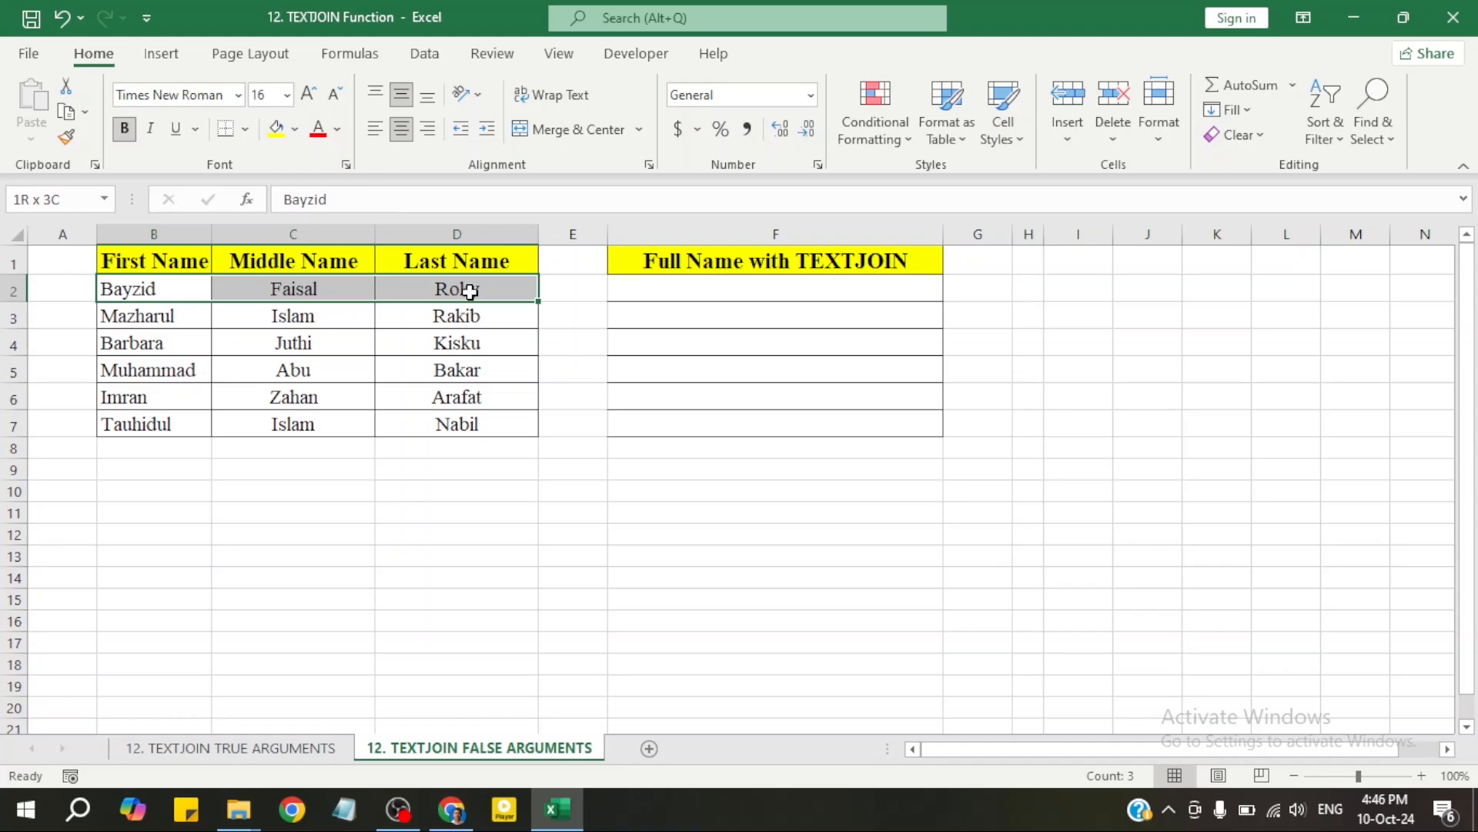
click(472, 340)
Begin =TEXTJOIN(" ", in F2, correcting typos in the delimiter and stray false text
click(675, 290)
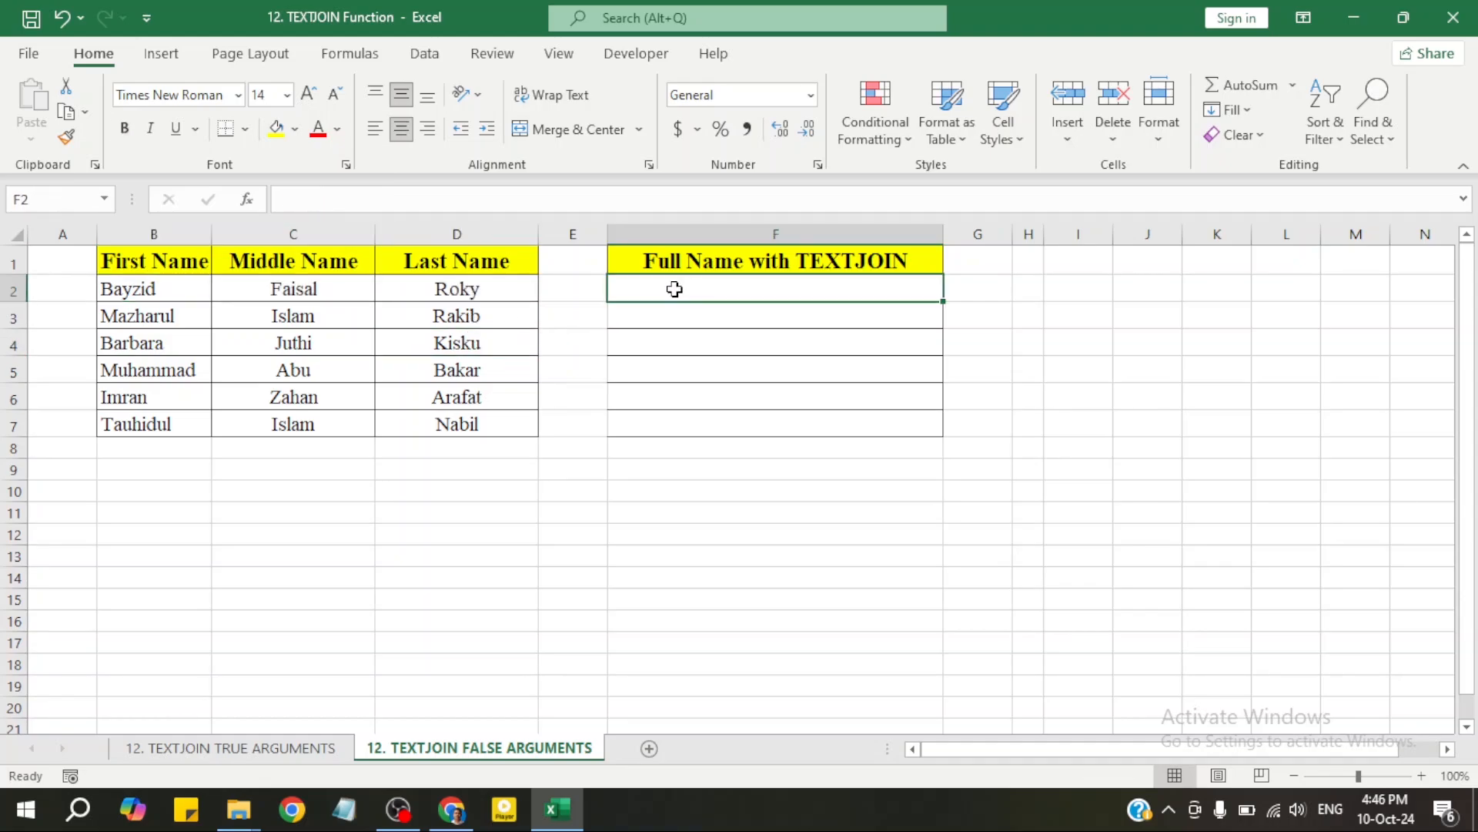
text(=textjoin)
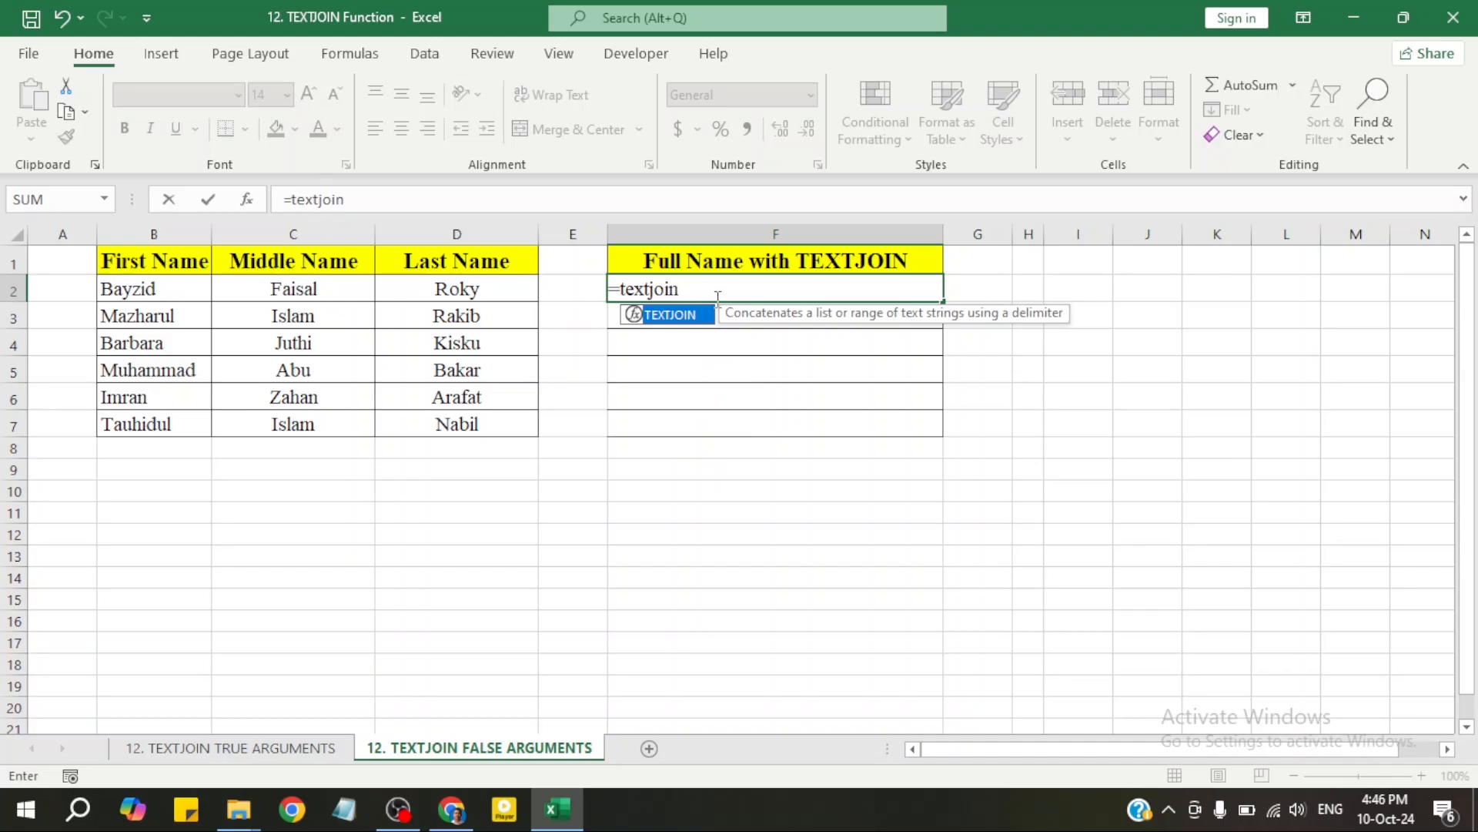
double_click(696, 316)
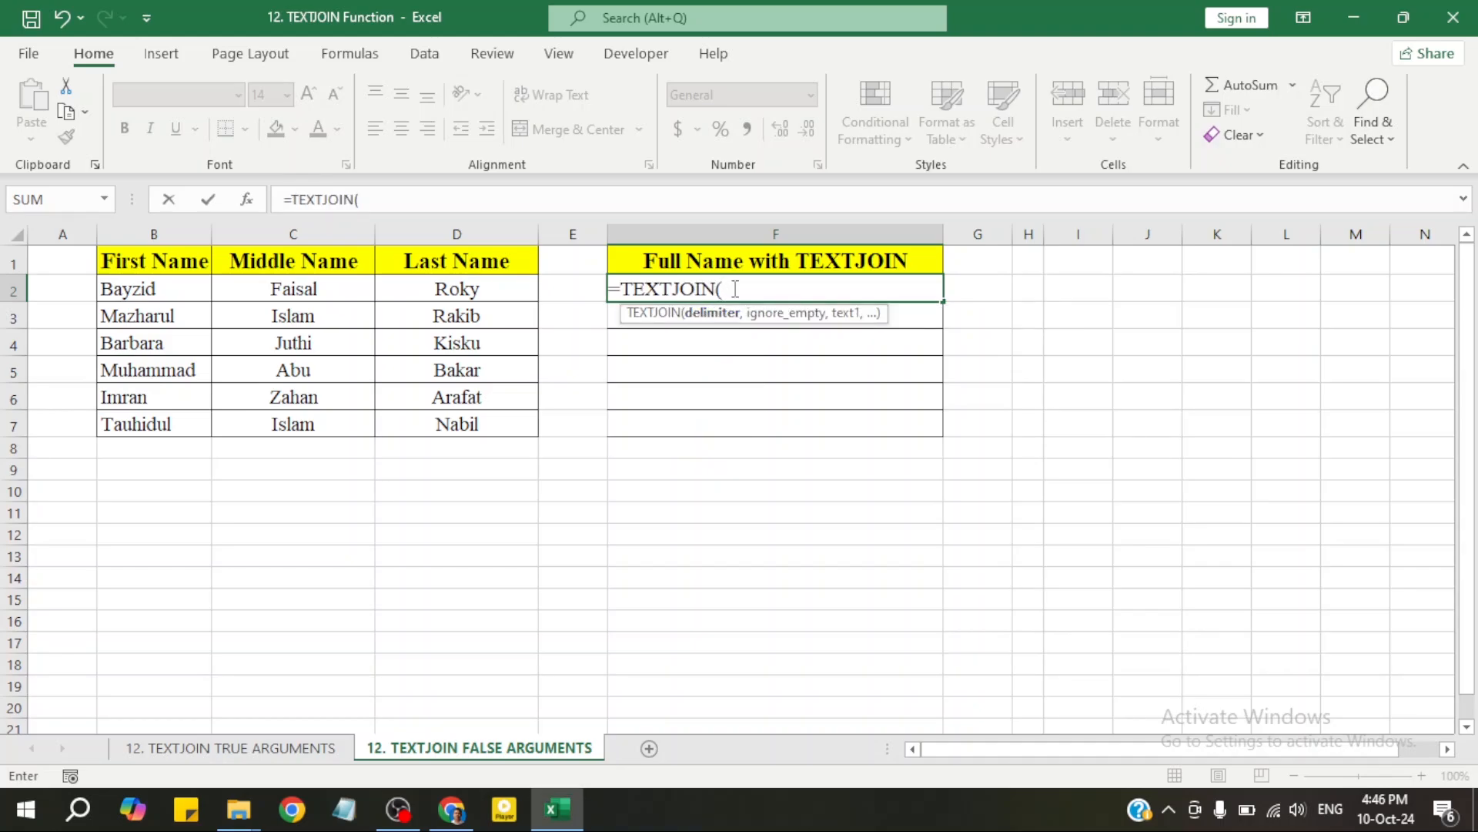
text(")
text( ',)
text(f)
text(se)
key(BackSpace)
key(BackSpace)
key(BackSpace)
text(false)
key(BackSpace)
click(743, 292)
text(")
key(BackSpace)
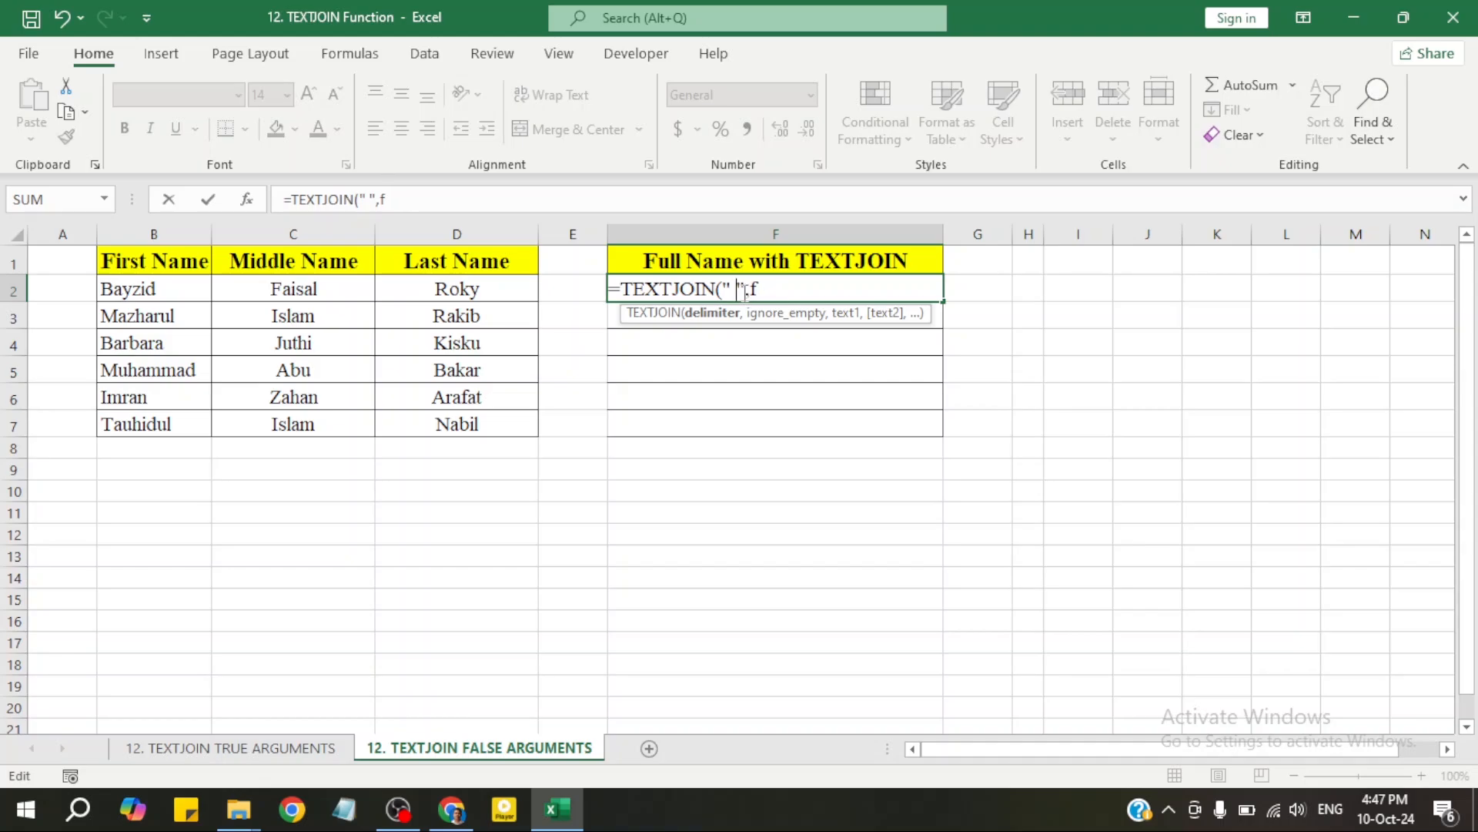
click(769, 292)
key(BackSpace)
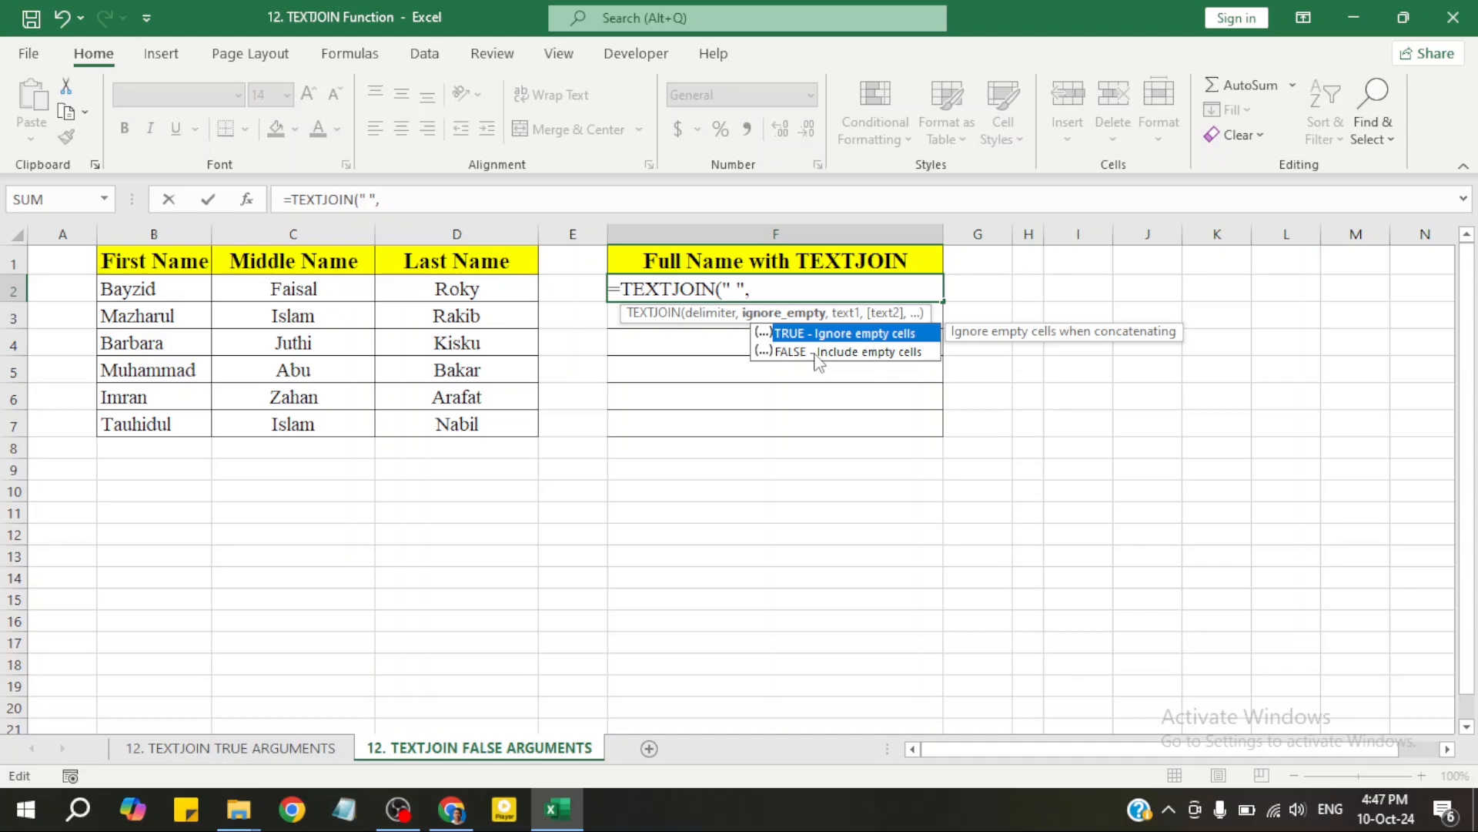
double_click(810, 351)
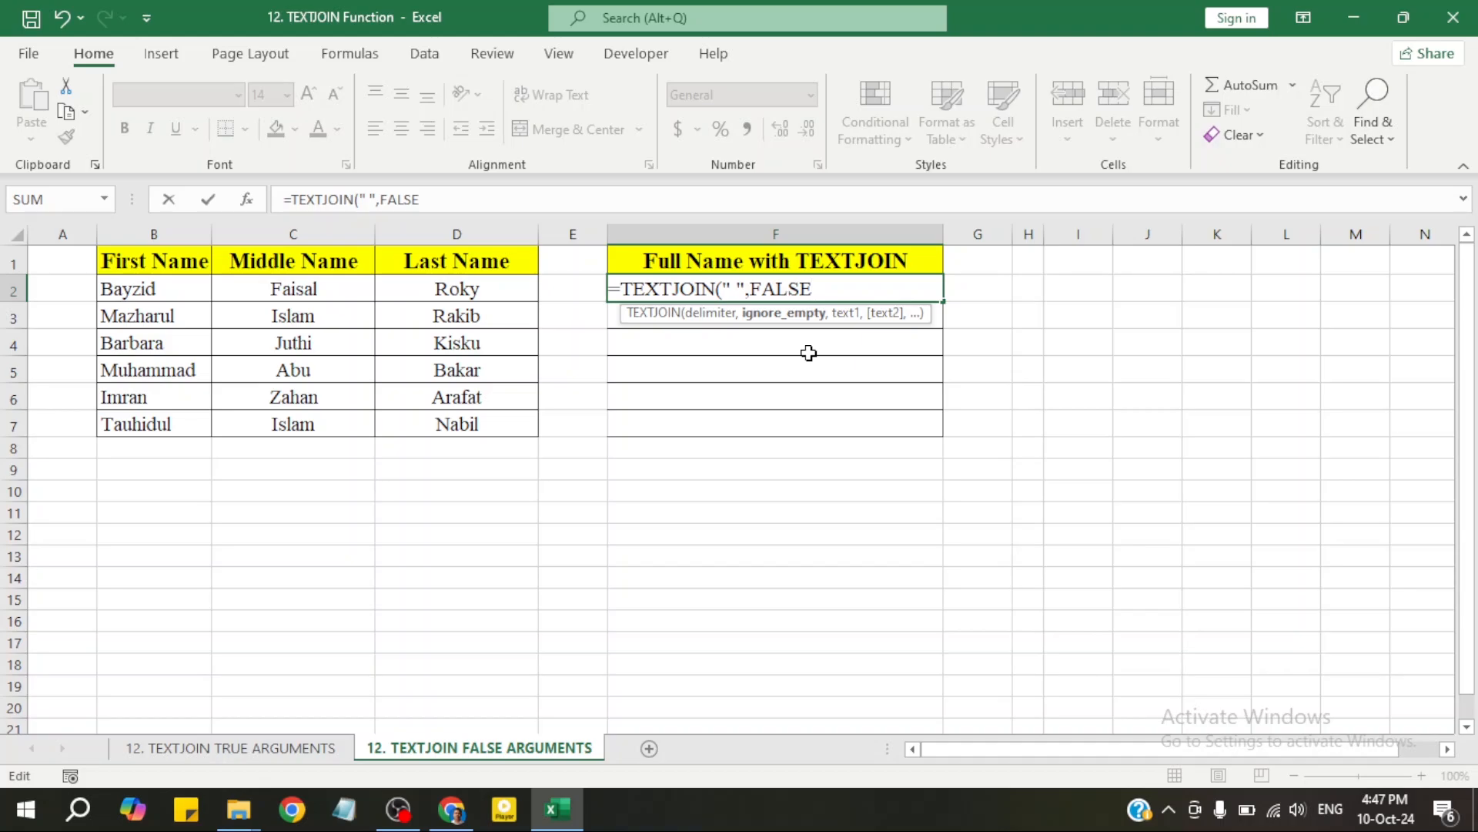
text(,)
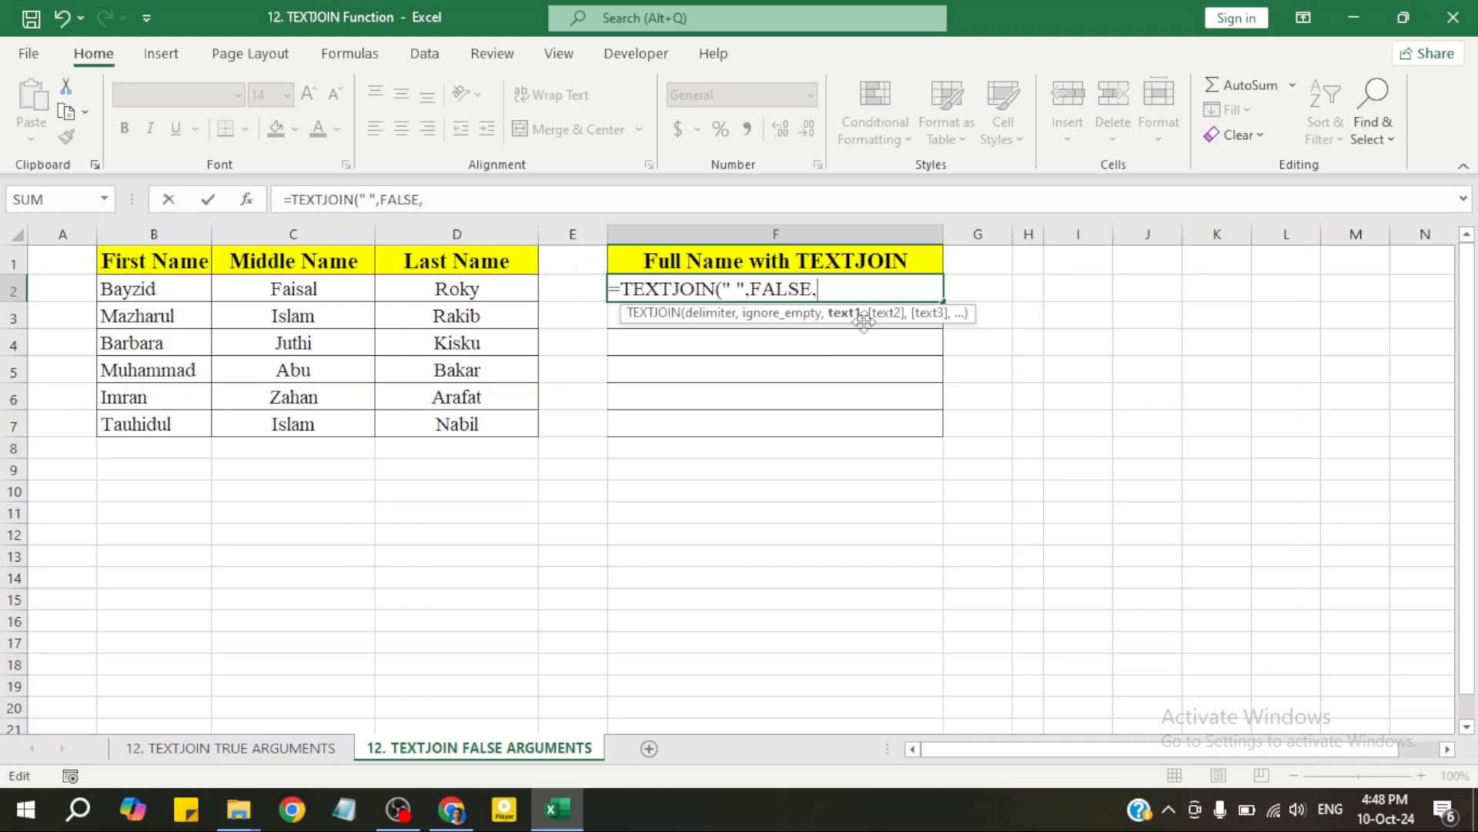
click(180, 289)
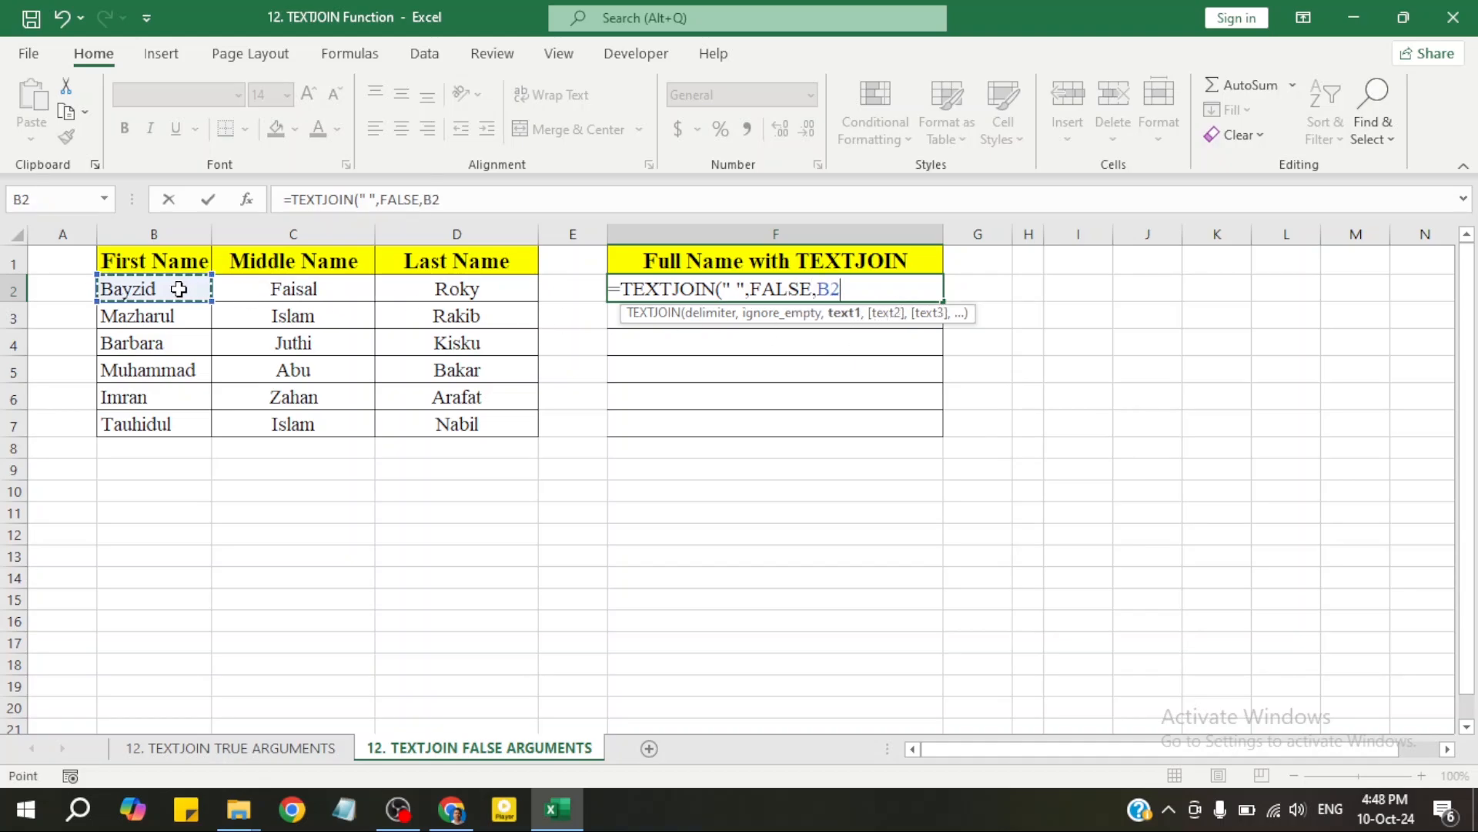
text(,)
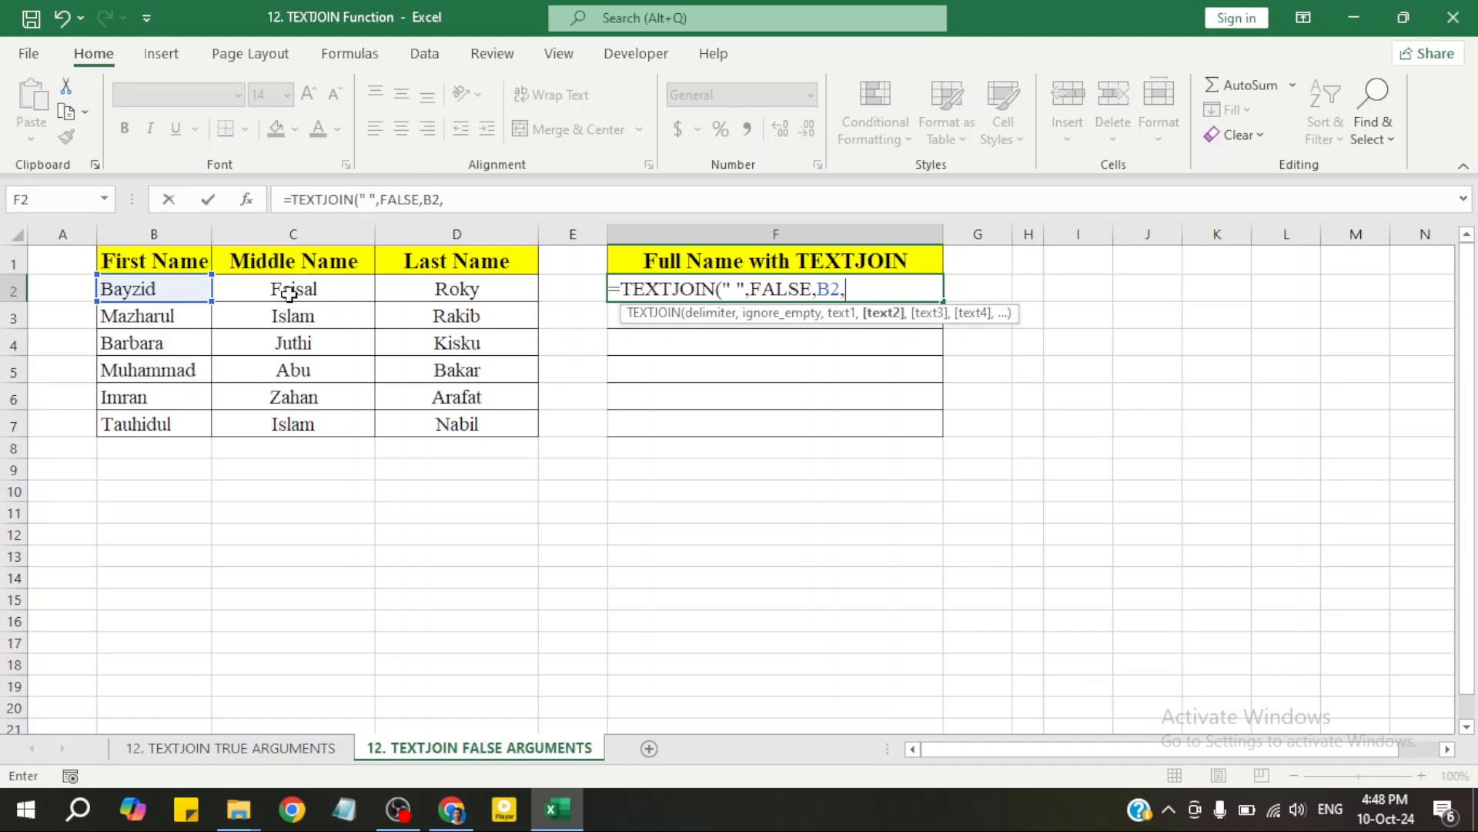
click(290, 292)
text(,)
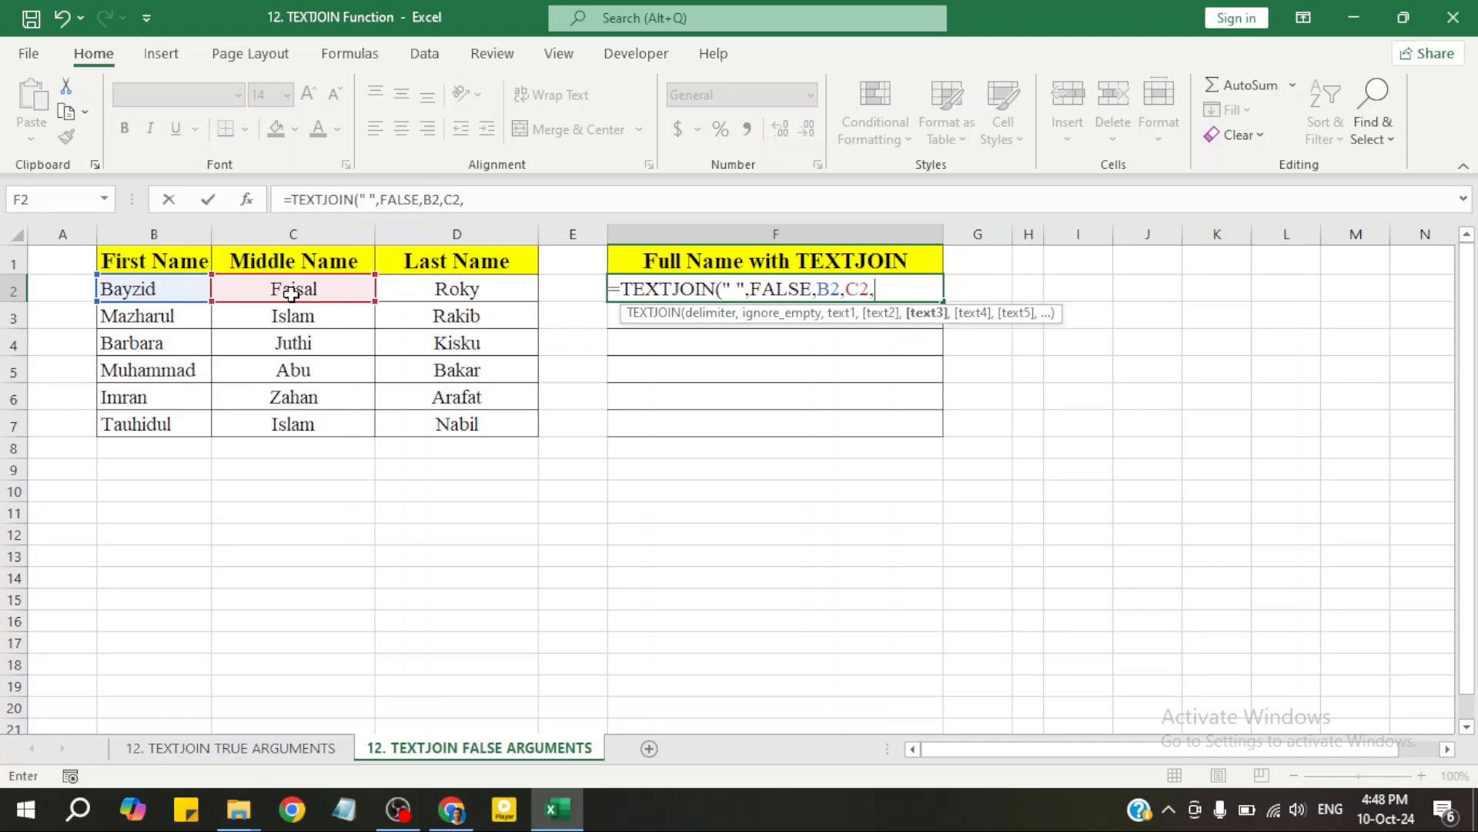
click(455, 296)
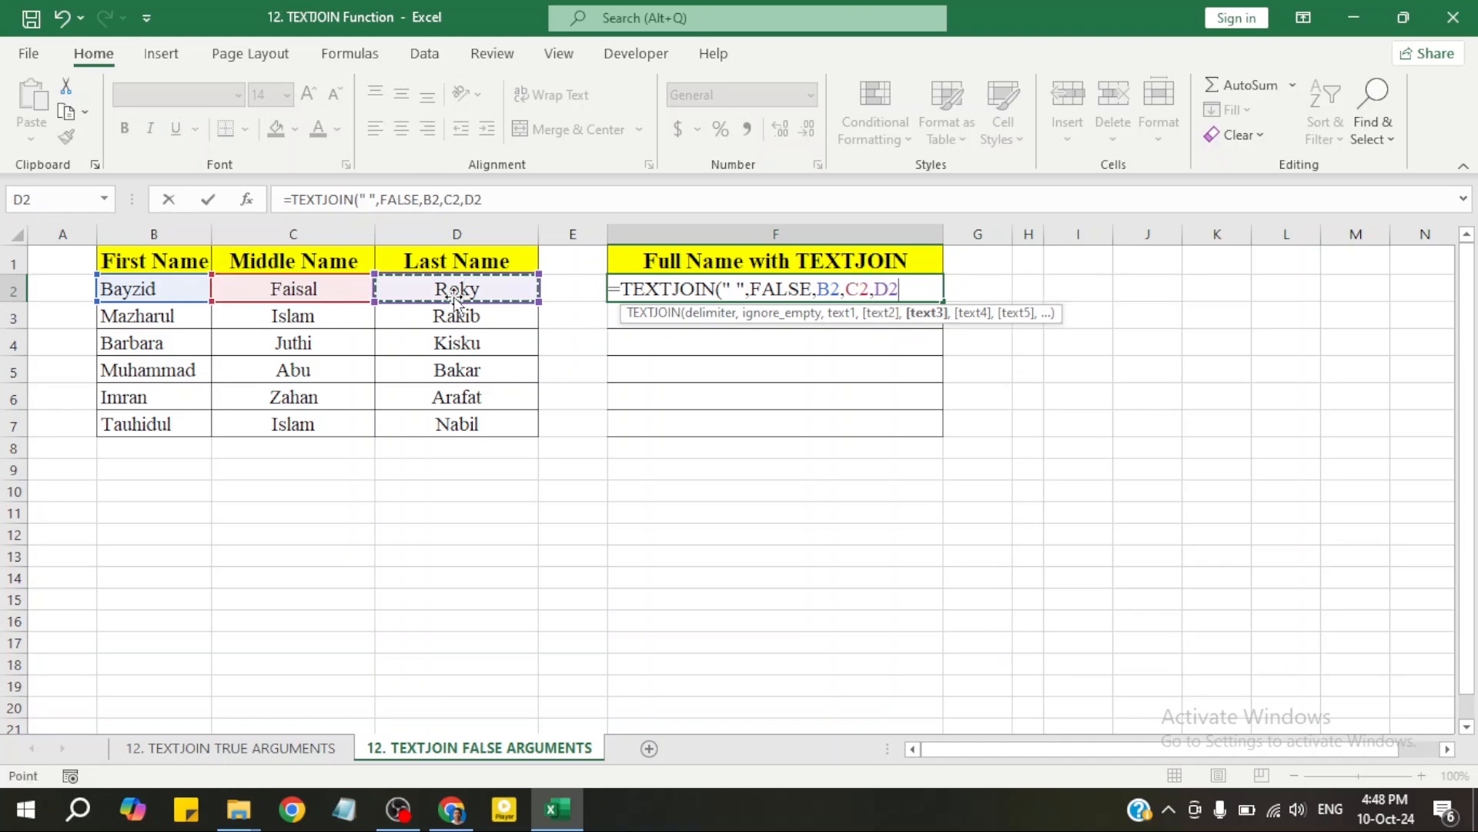
text())
key(Return)
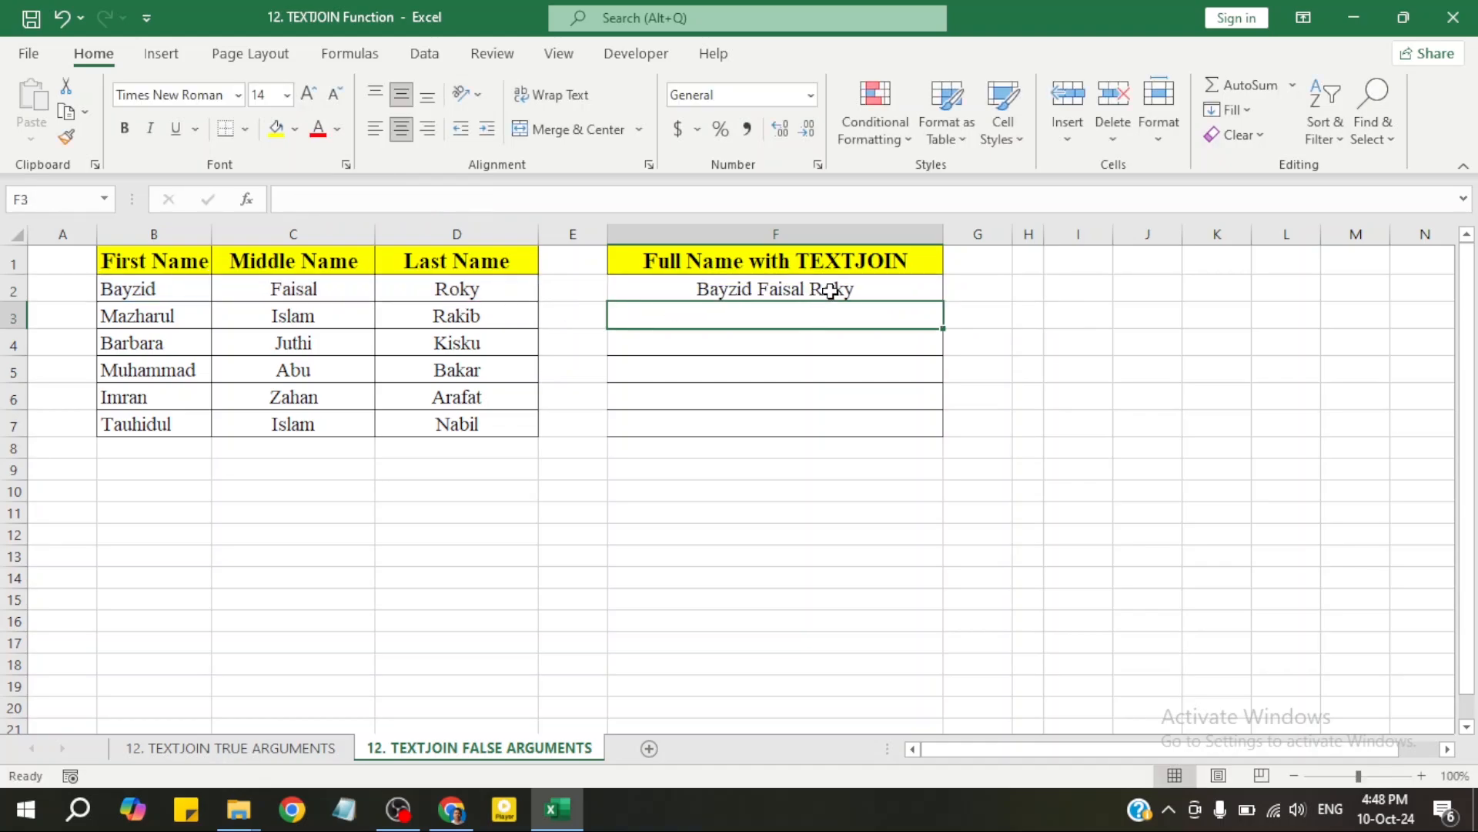
Delete the middle name Faisal from C2 and recheck F2's formula
click(810, 293)
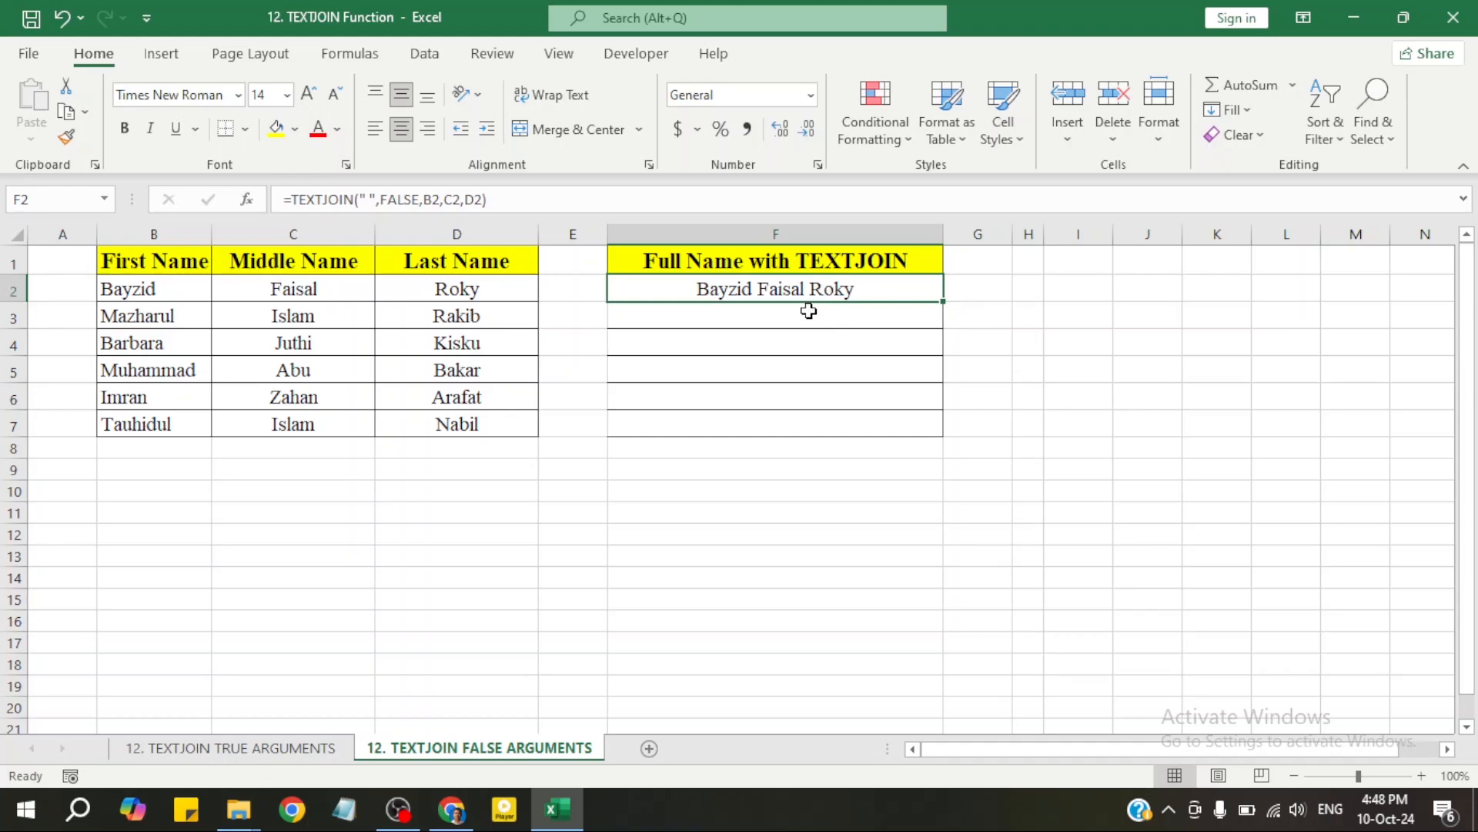
click(767, 315)
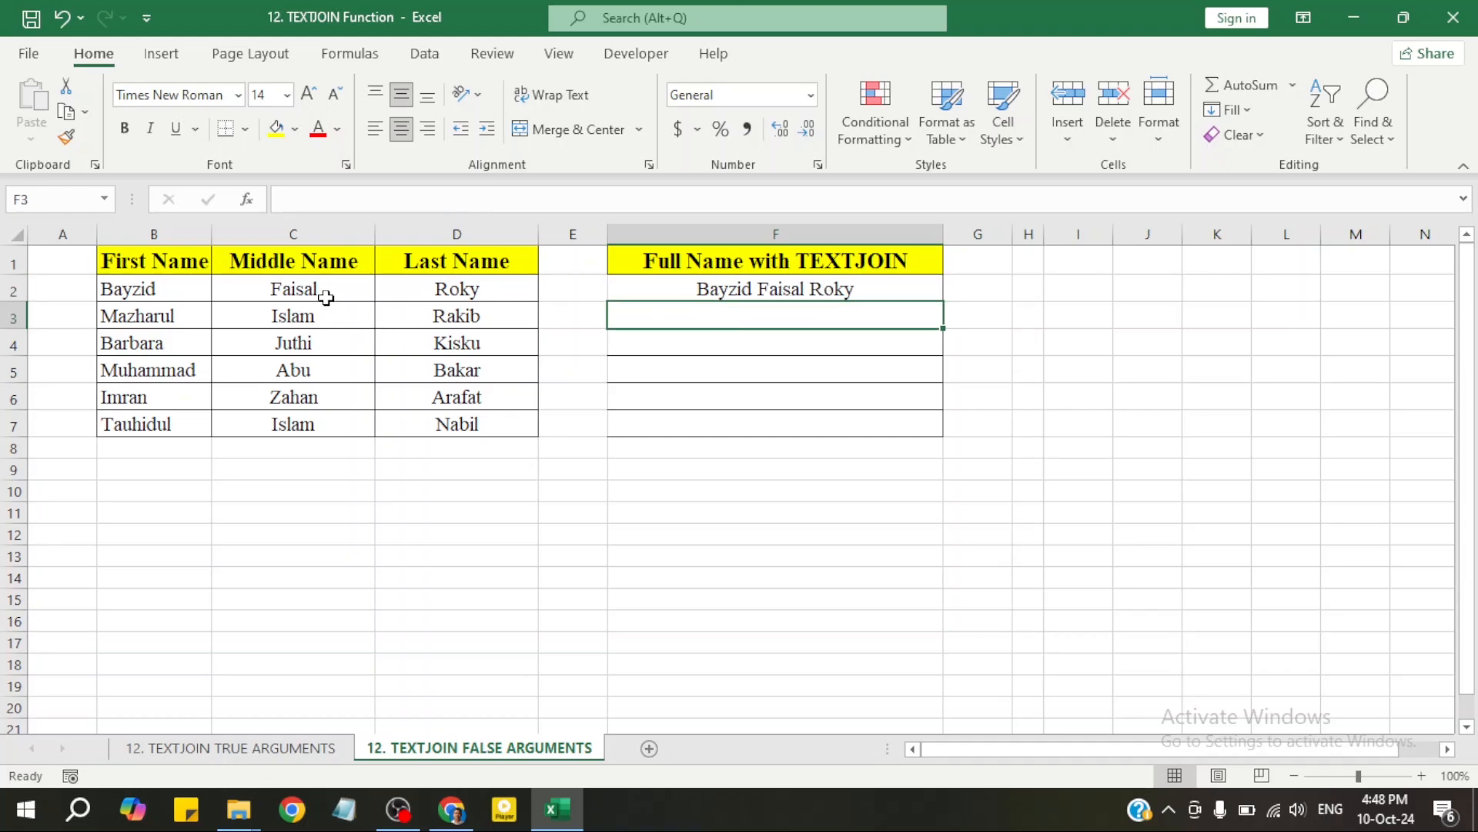
click(326, 294)
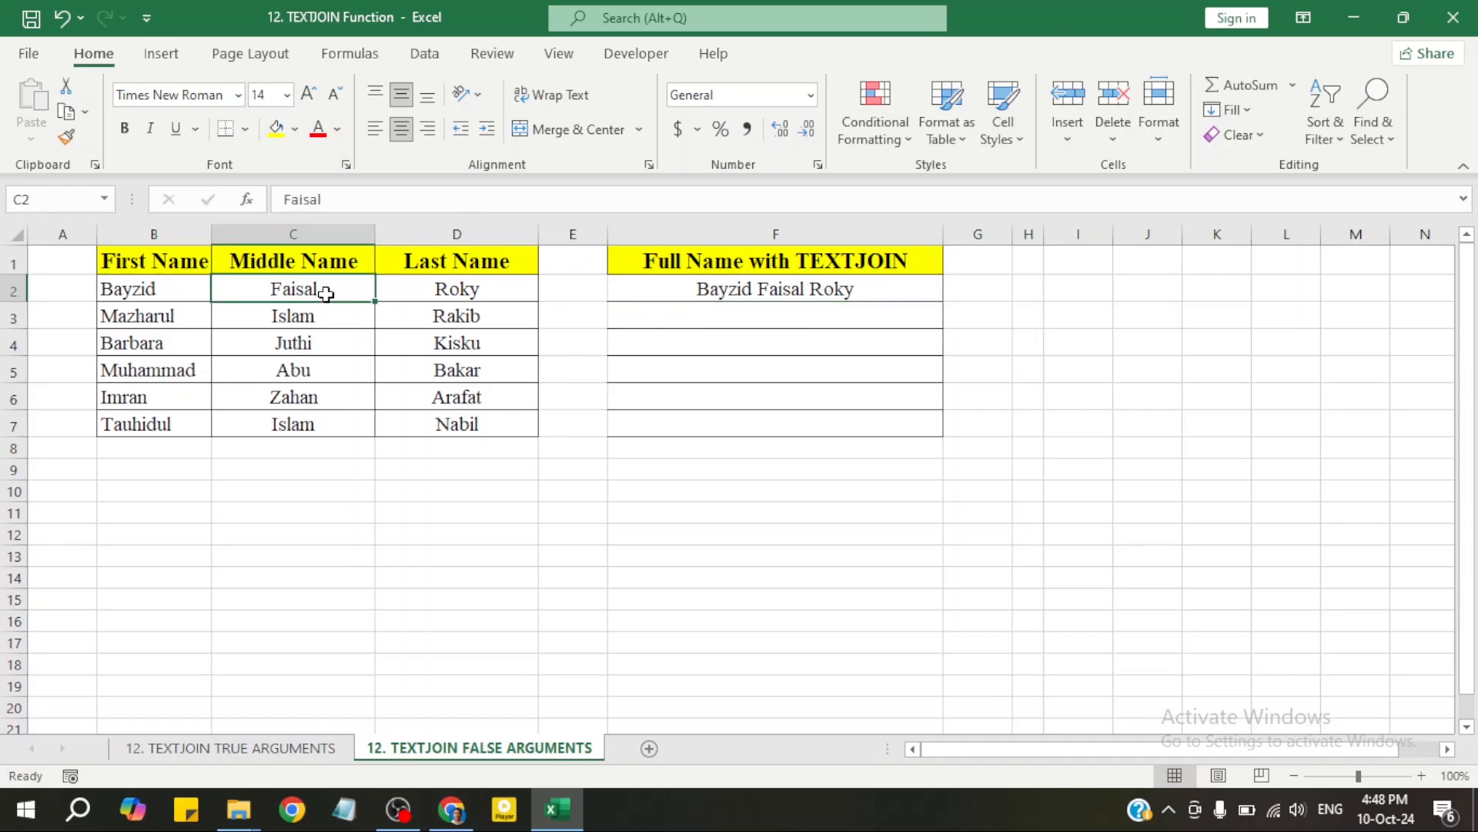
key(Delete)
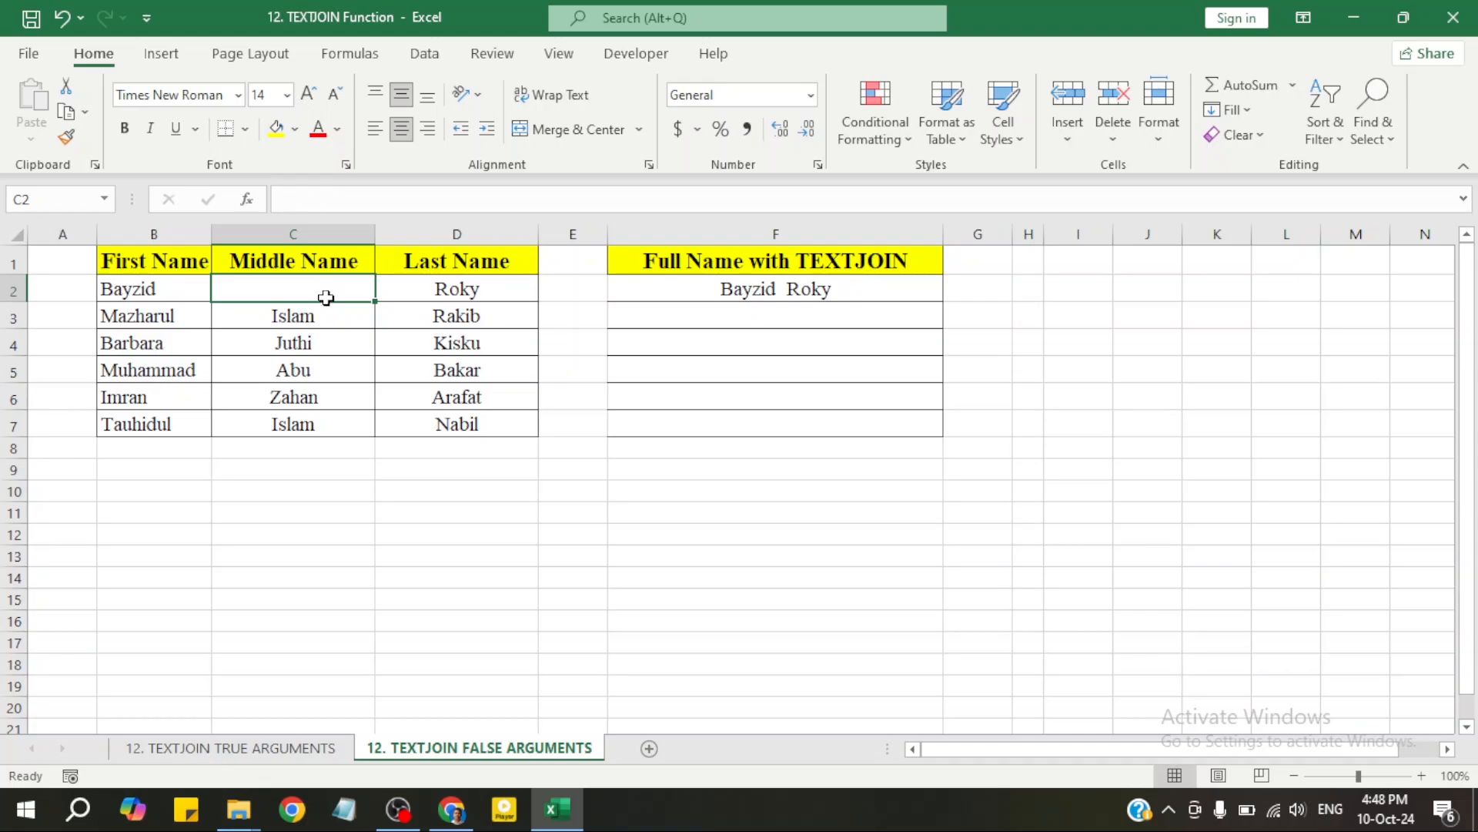
double_click(785, 287)
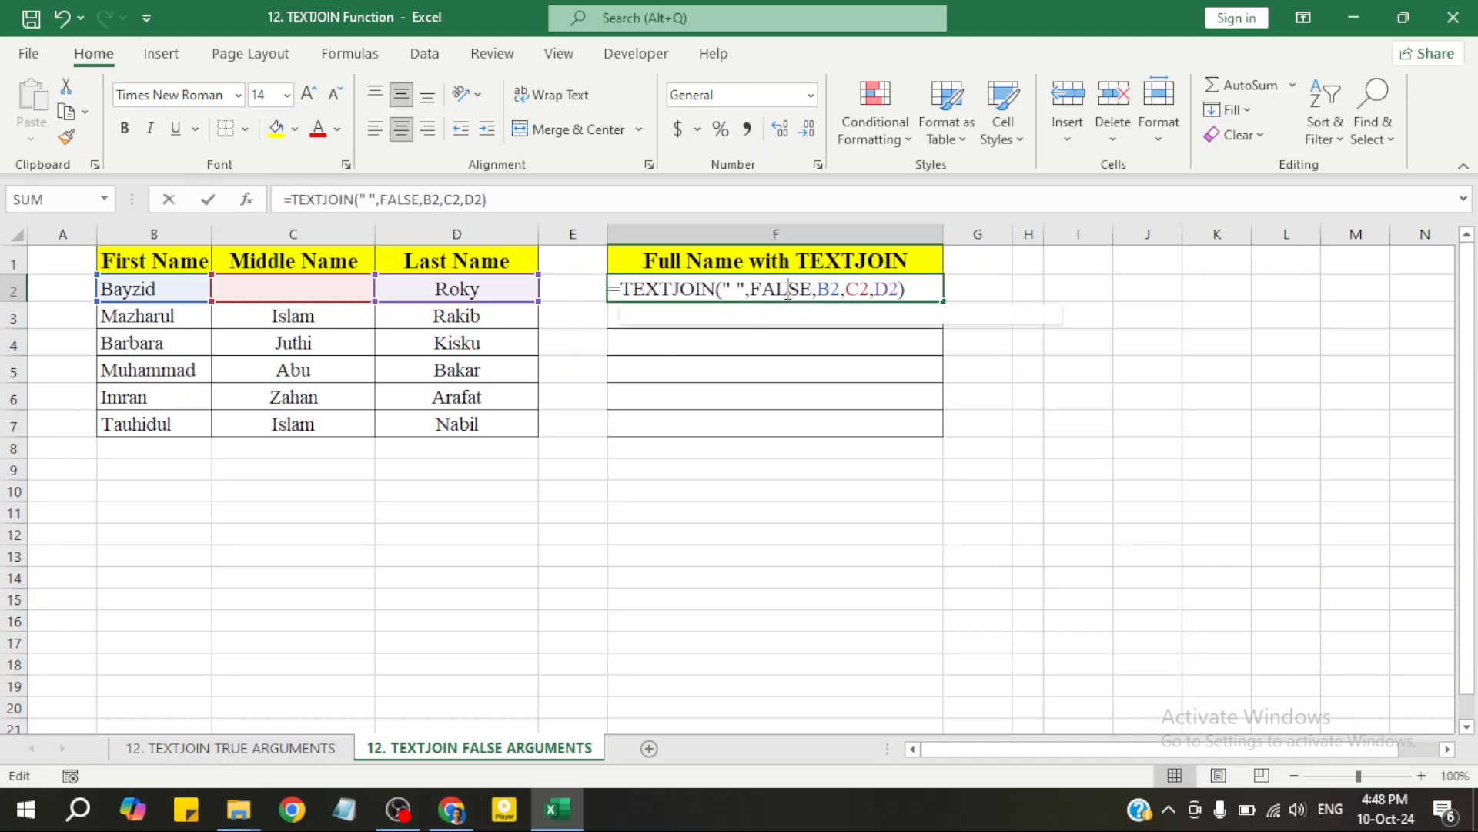
key(Return)
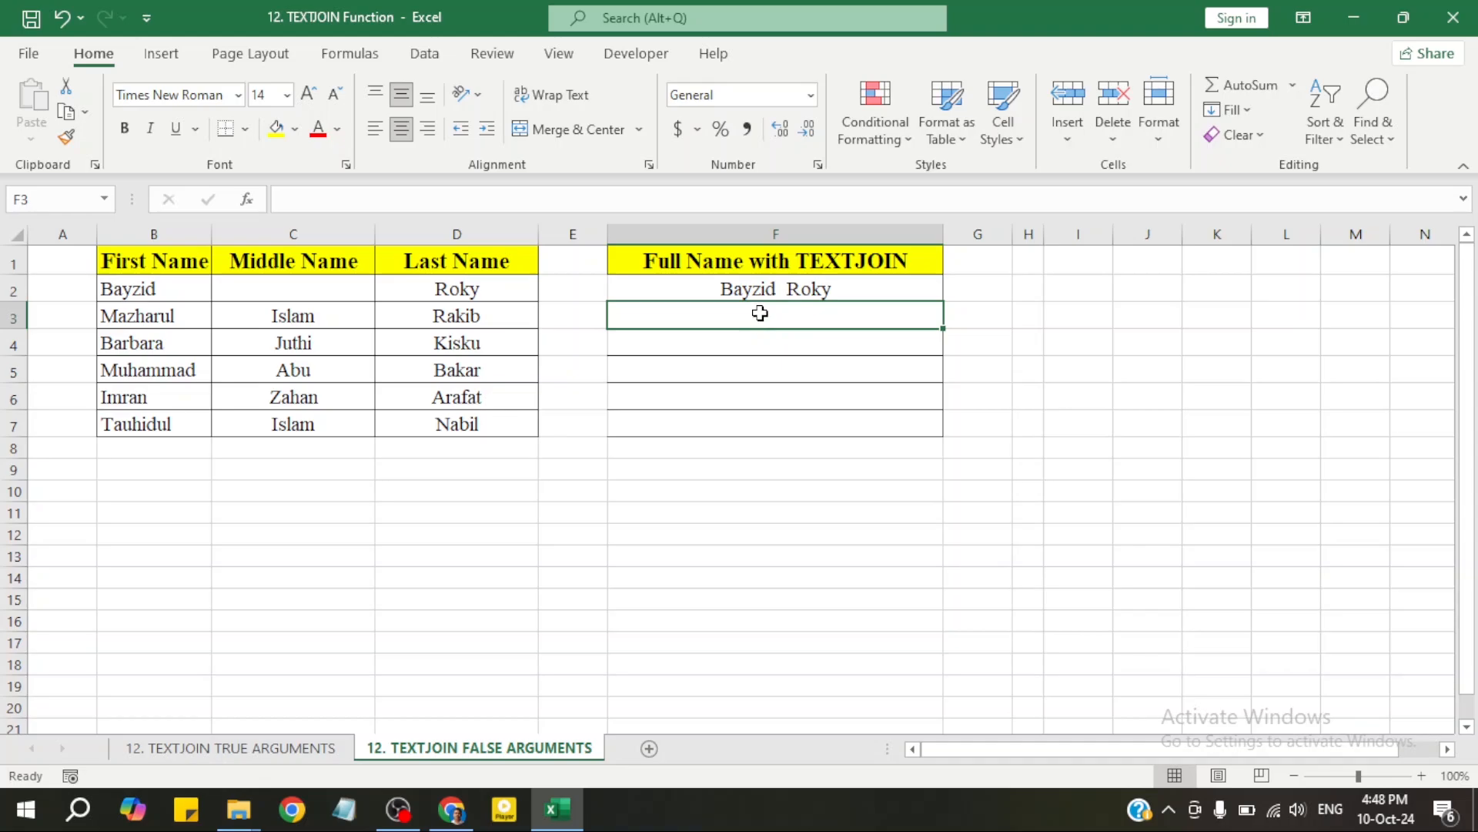
text(ba)
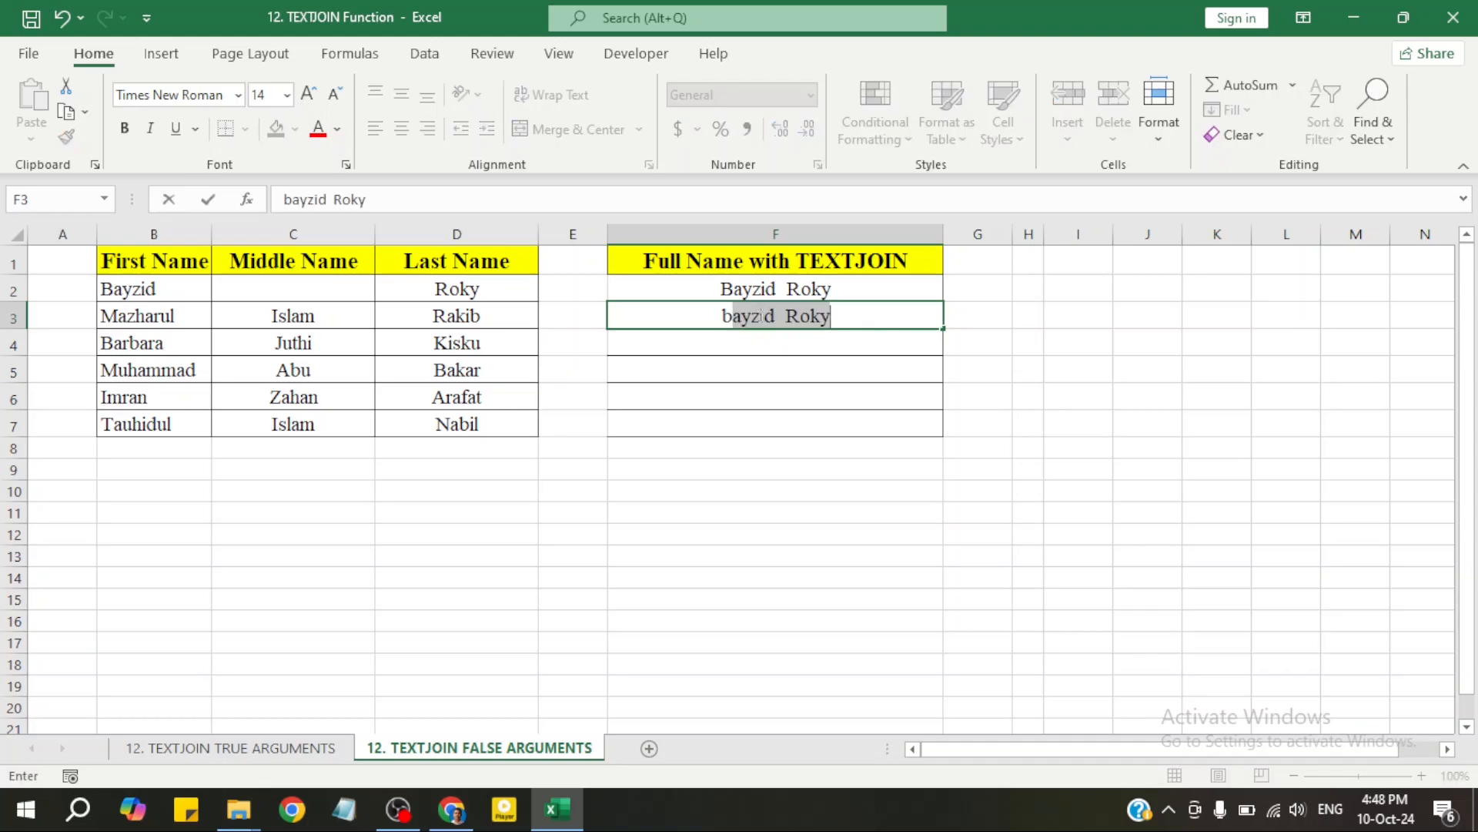
key(BackSpace)
key(BackSpace)
key(BackSpace)
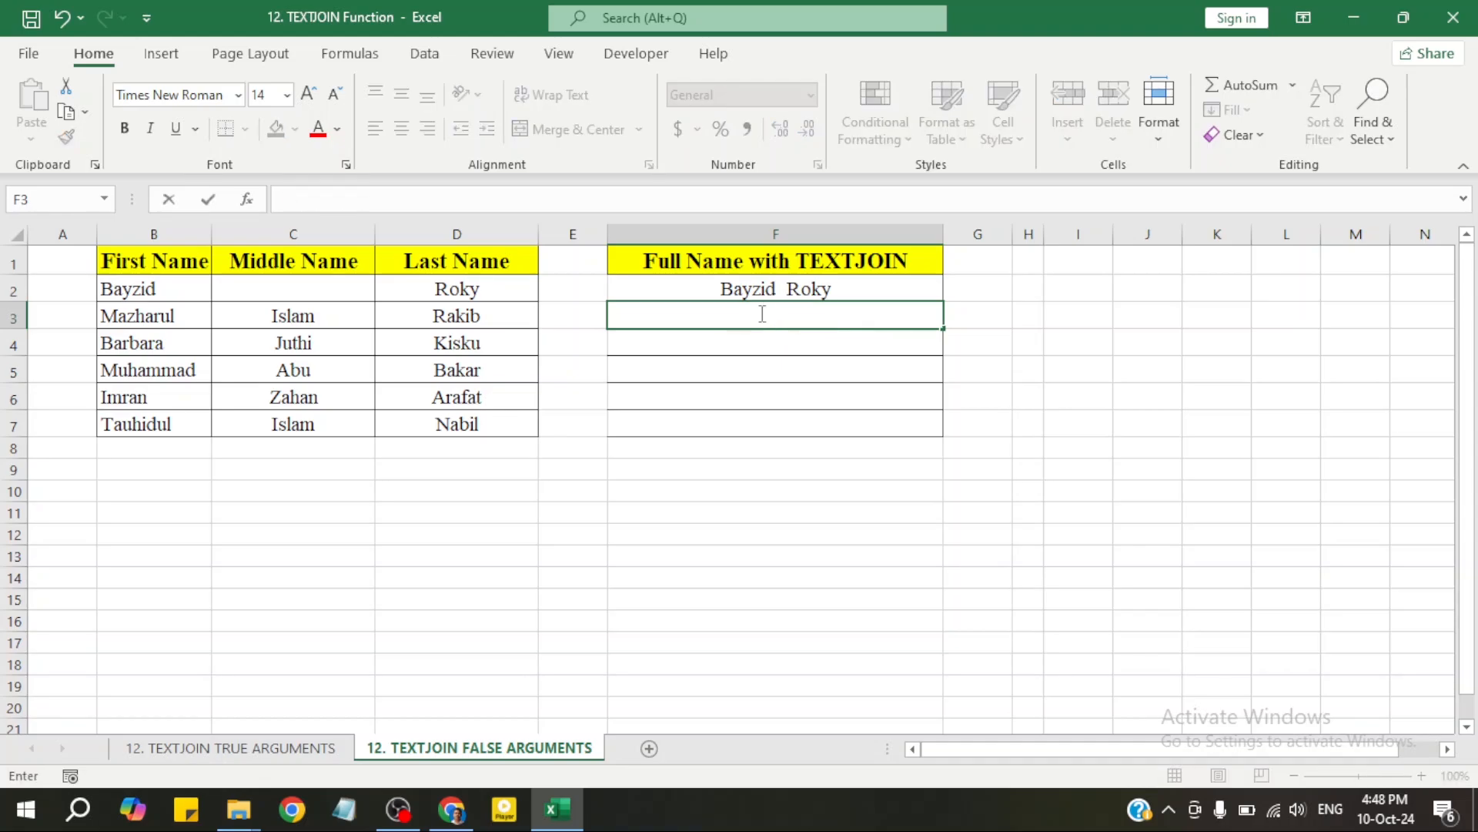
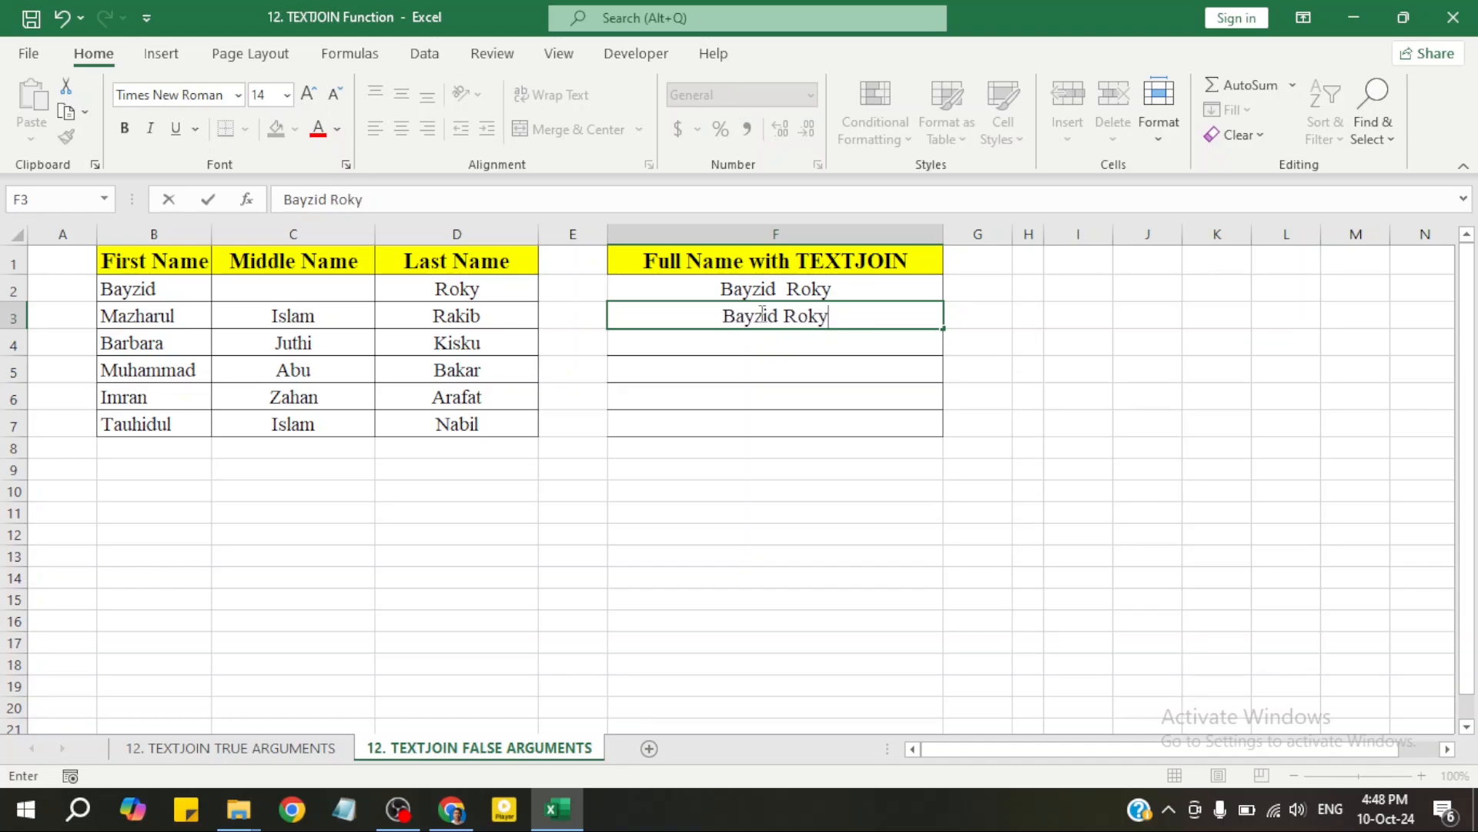
key(Return)
click(767, 317)
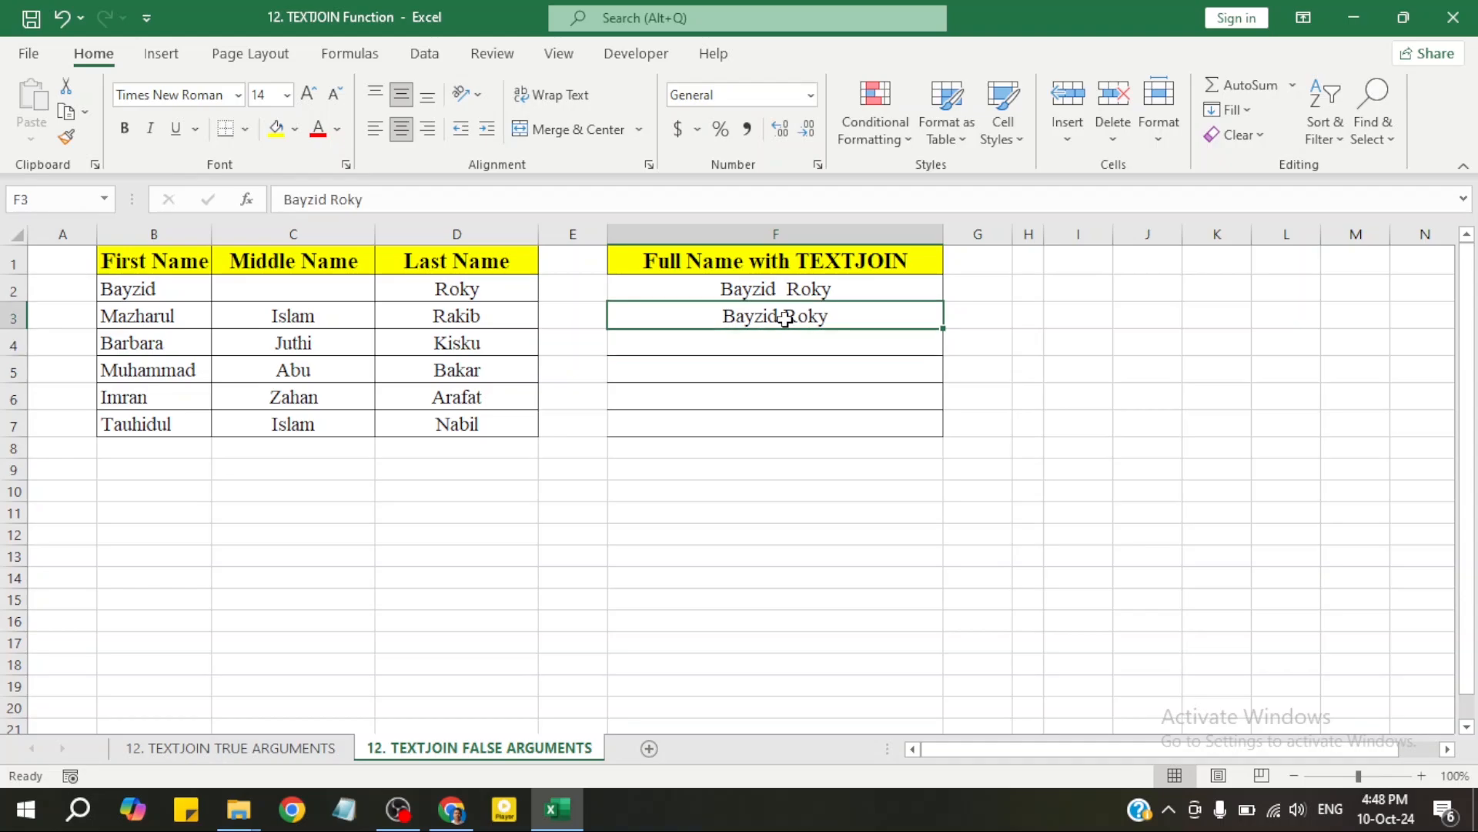
click(794, 289)
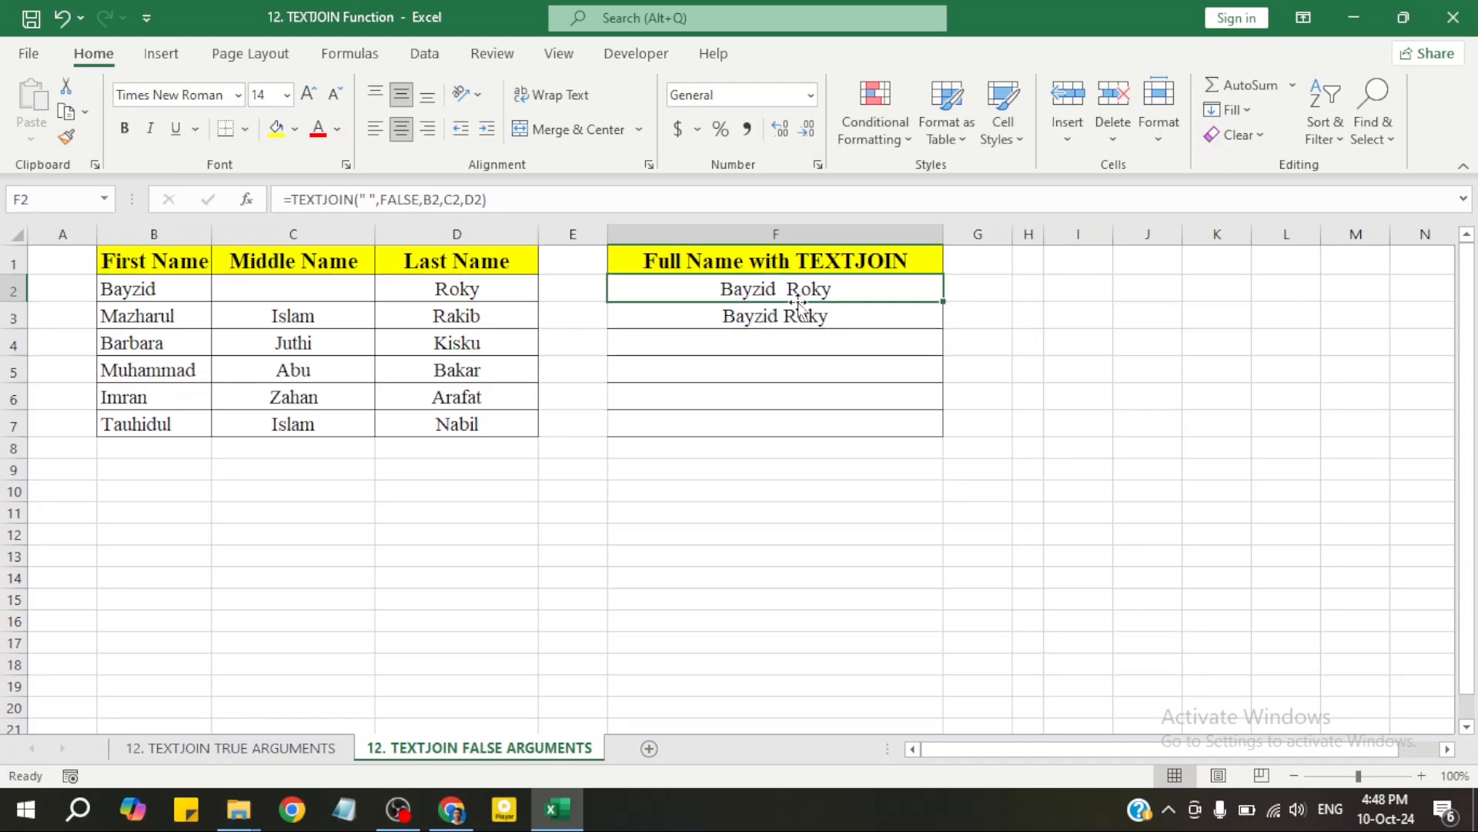
click(798, 318)
click(799, 289)
click(774, 323)
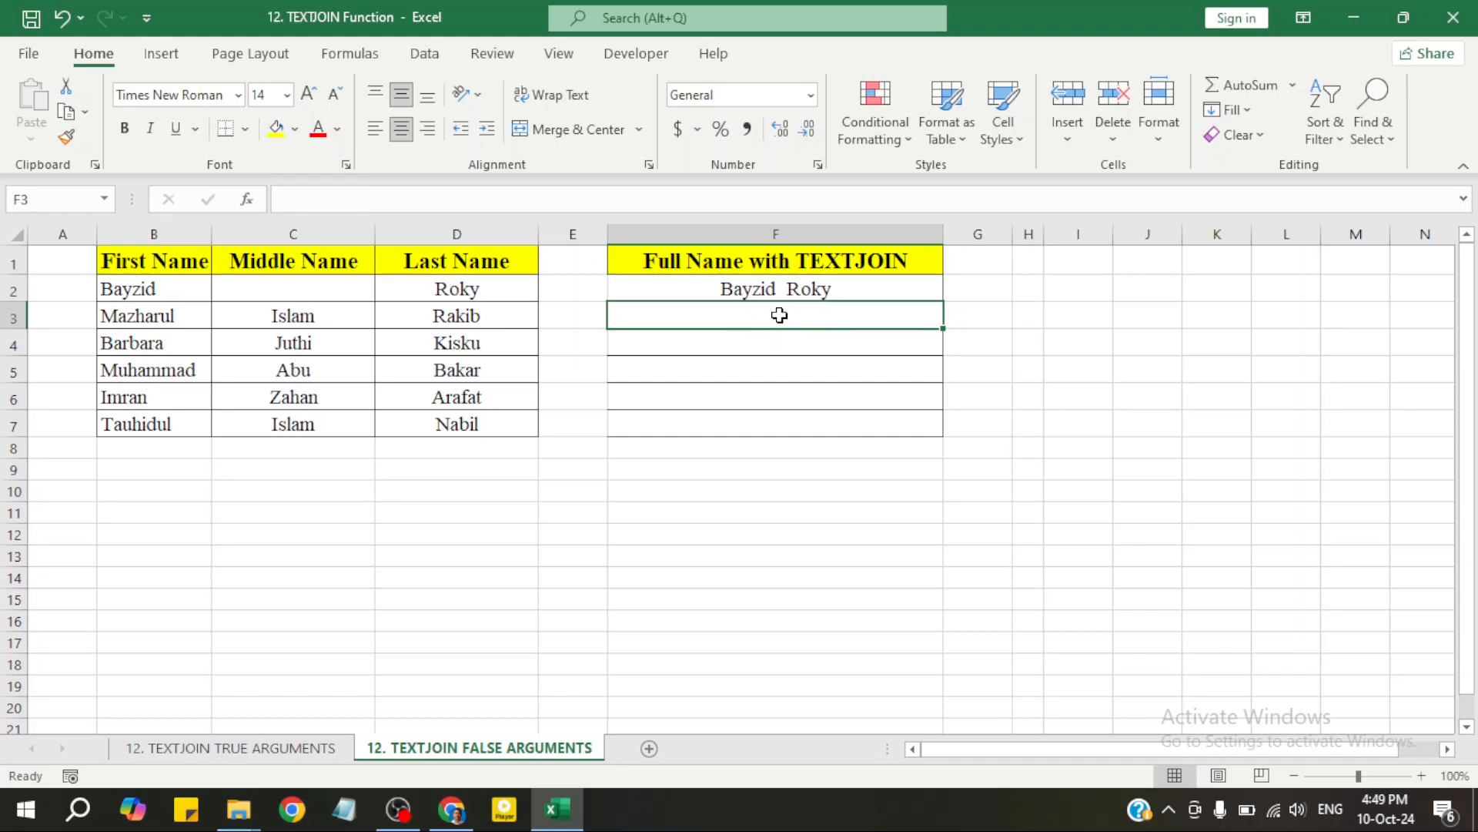
Replace FALSE with TRUE as the ignore_empty argument of F2's TEXTJOIN formula
double_click(792, 291)
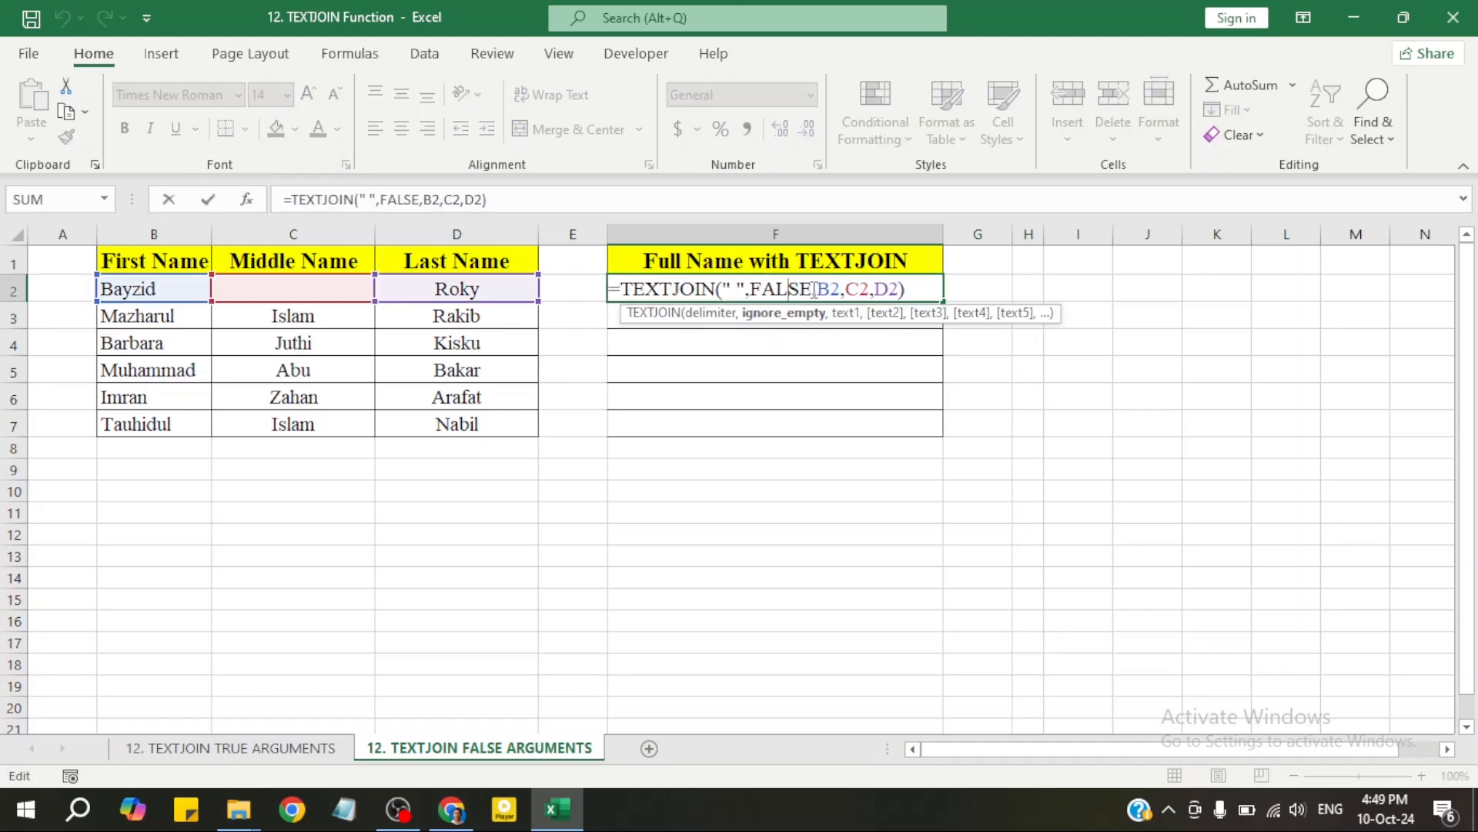
drag(813, 291, 751, 291)
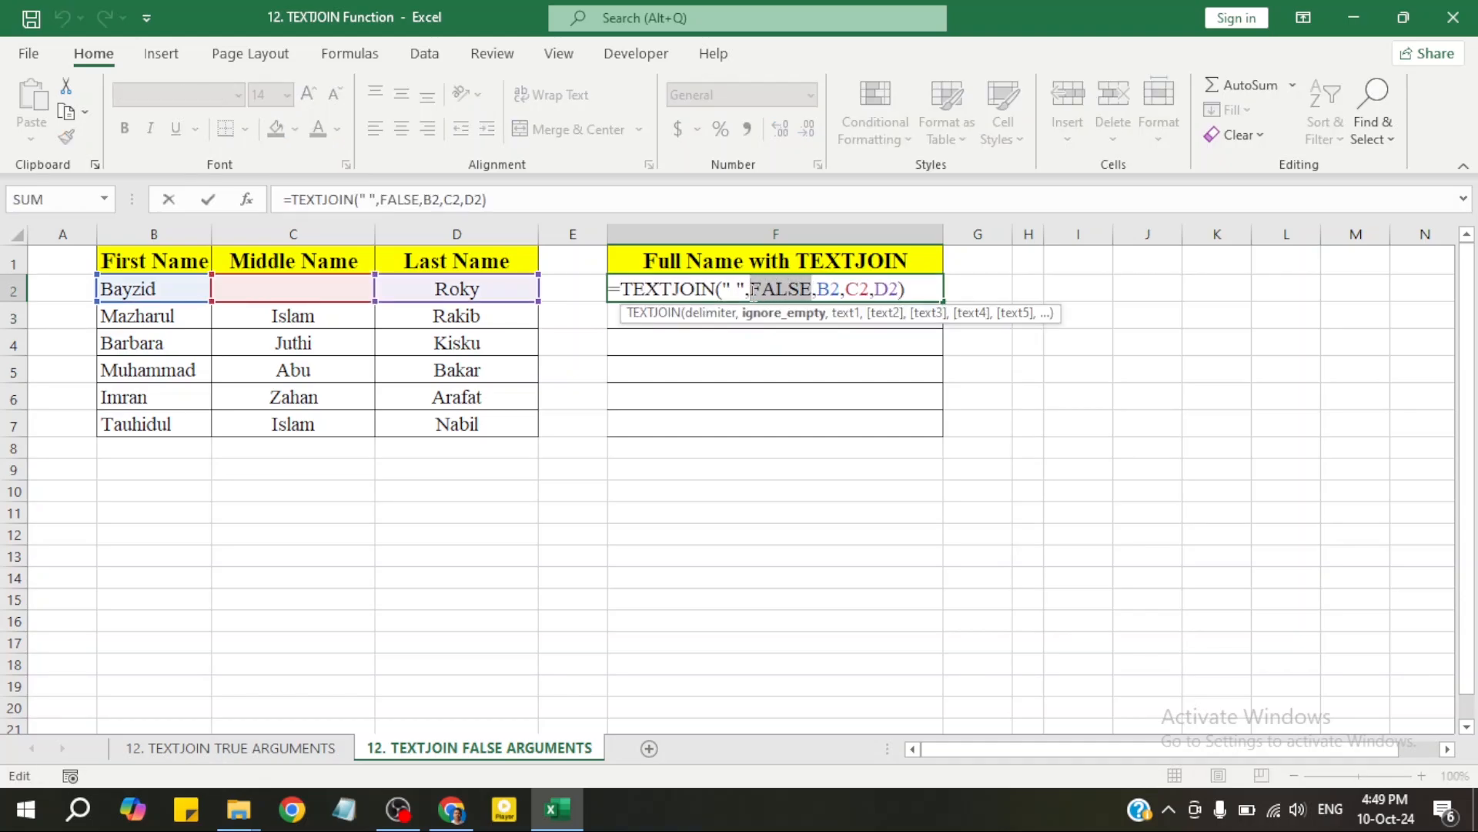
text(true)
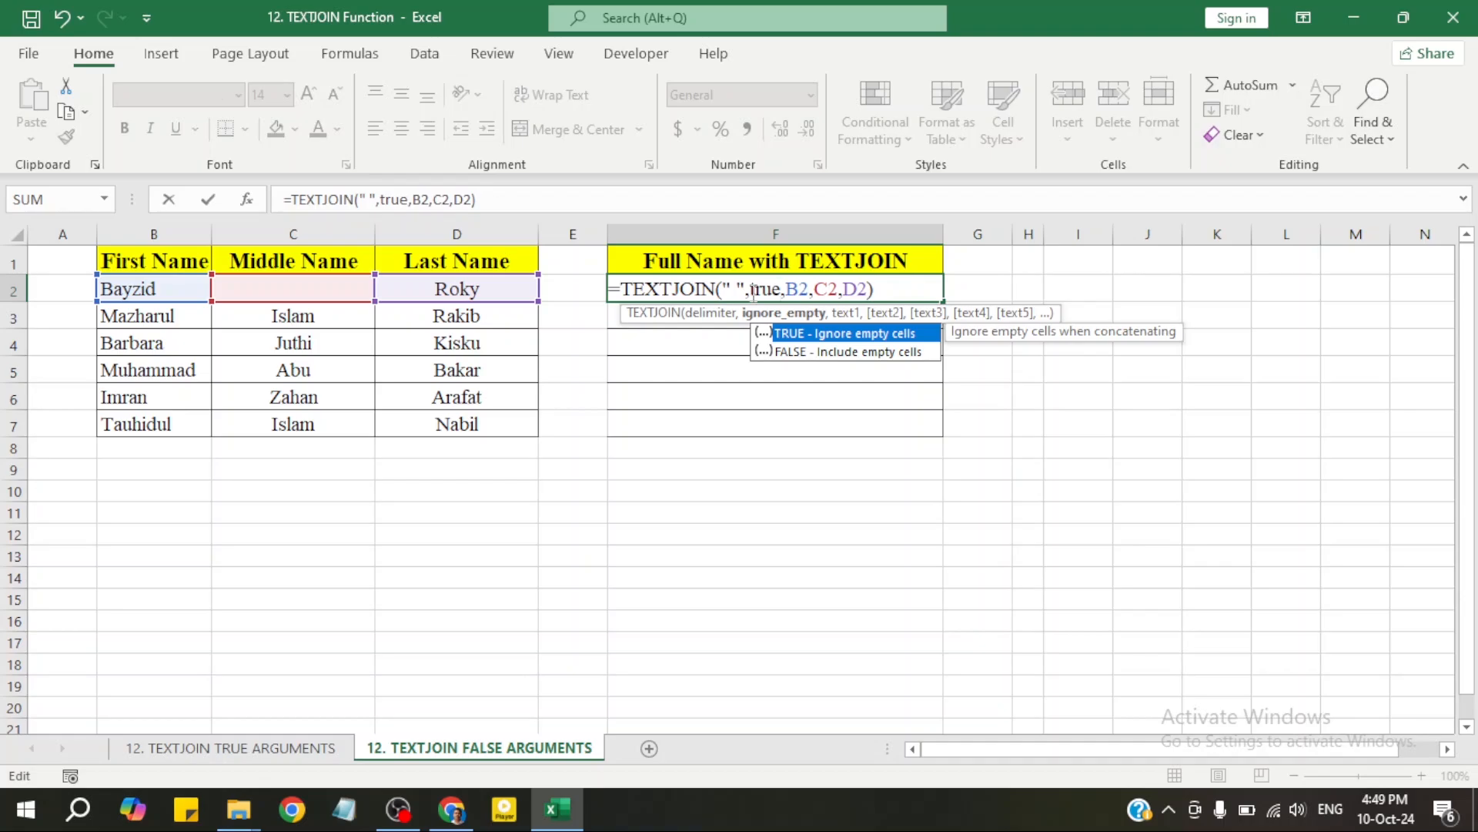
double_click(805, 335)
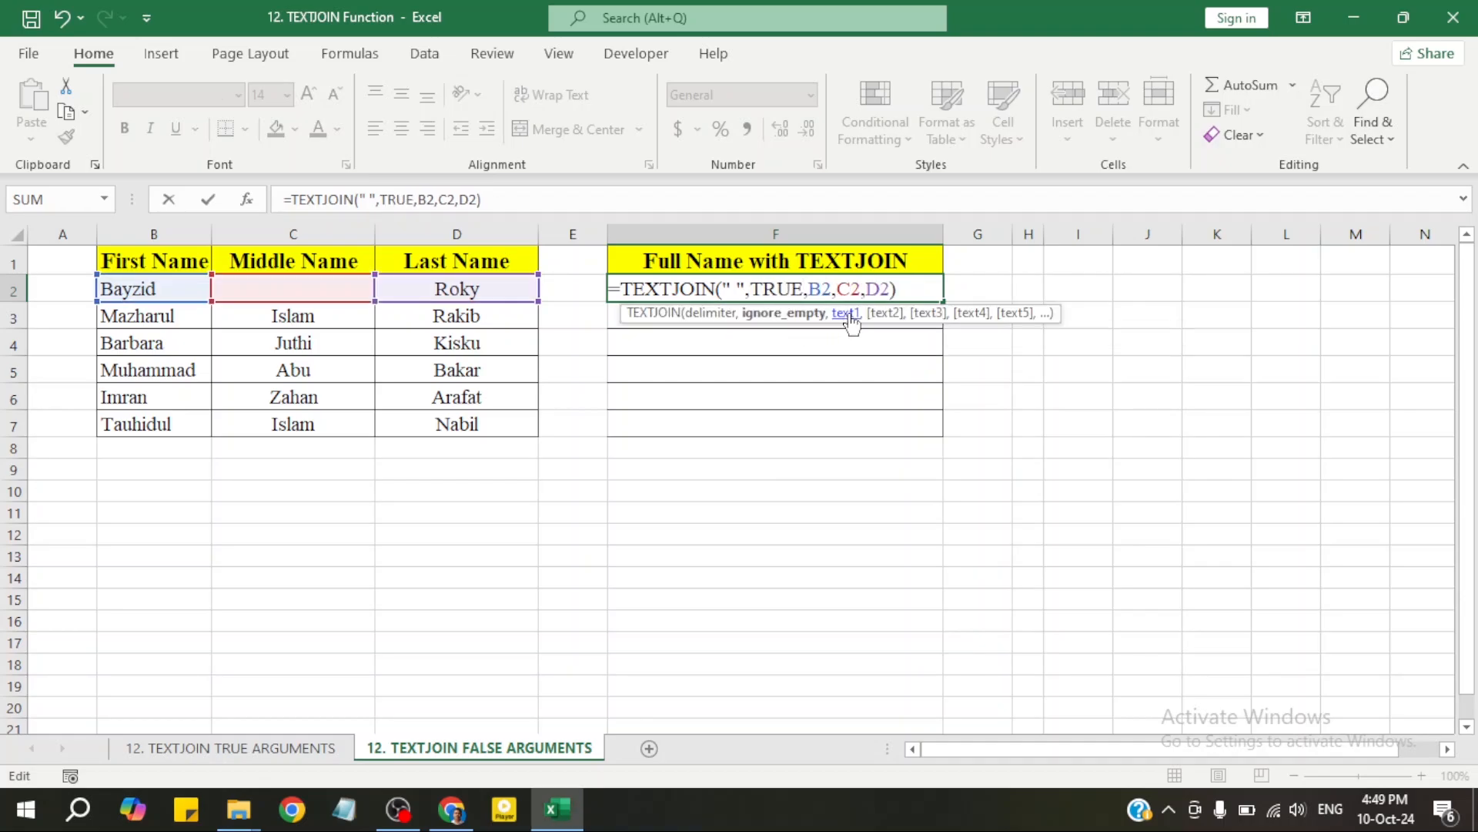
click(912, 288)
key(ctrl+Return)
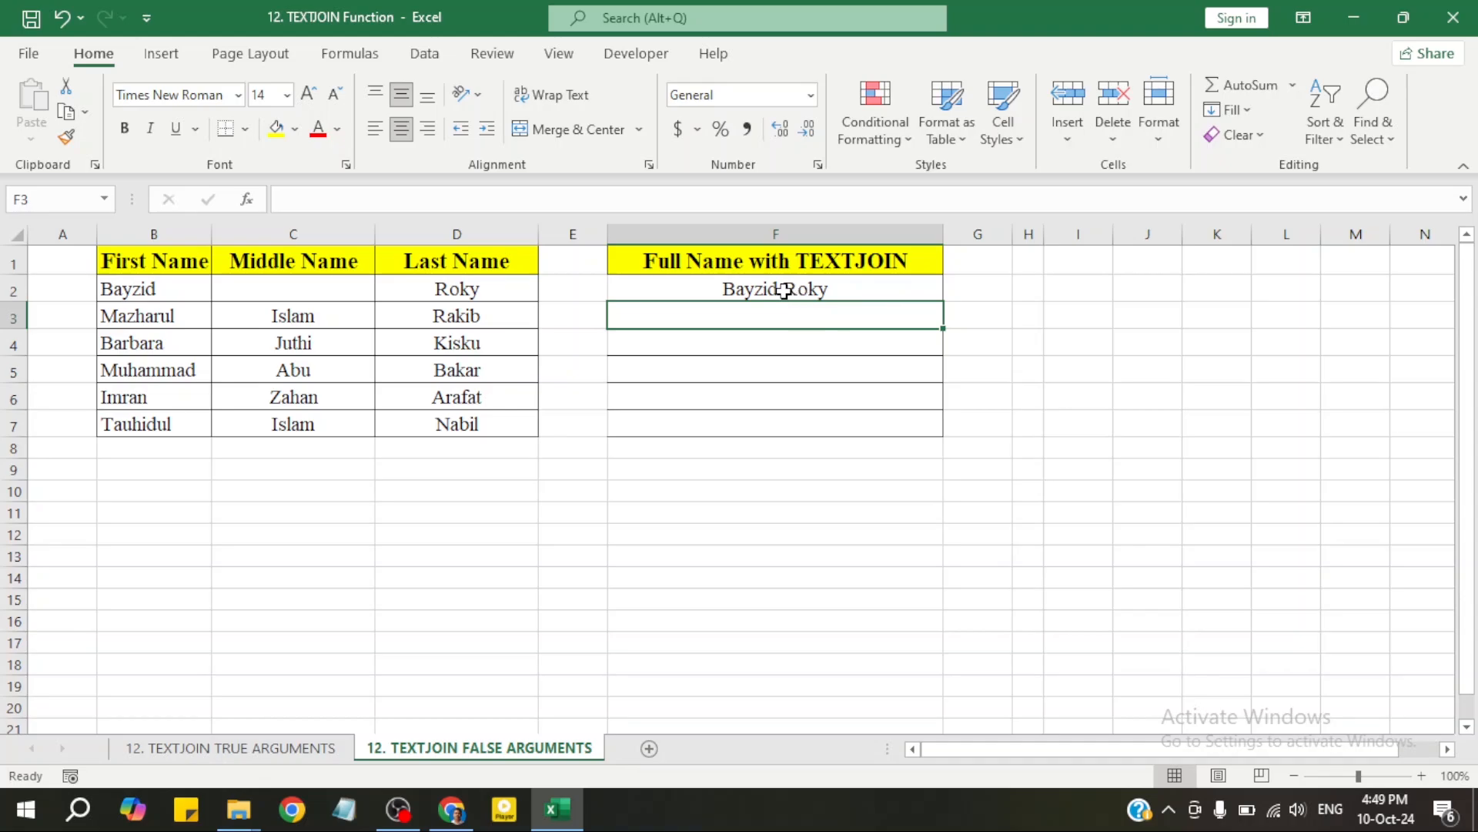
Re-enter TRUE in F2 so it reads =TEXTJOIN(" ",TRUE,B2,C2,D2), leaving a single space
click(783, 290)
double_click(780, 289)
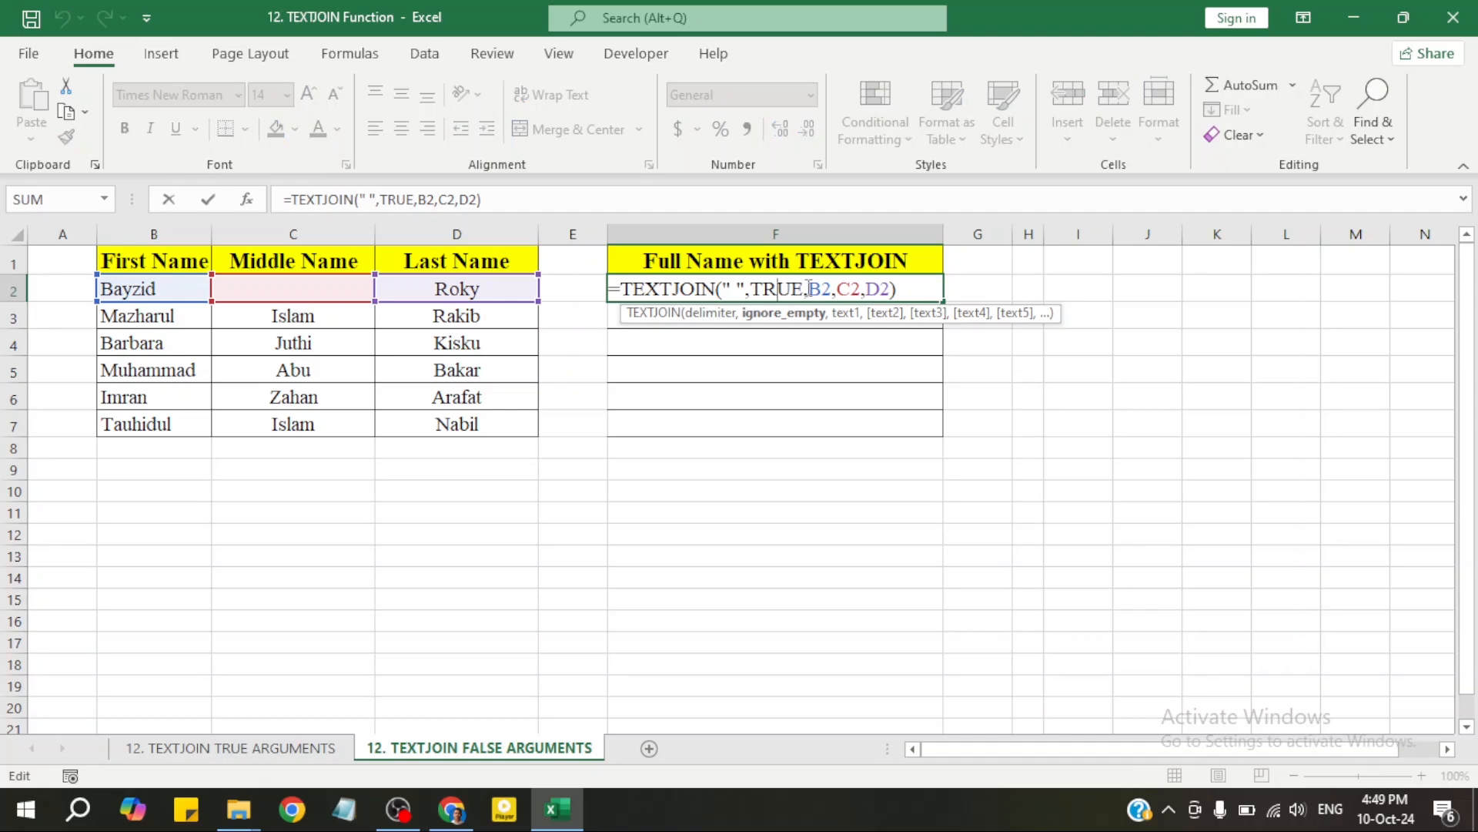
drag(809, 290, 753, 296)
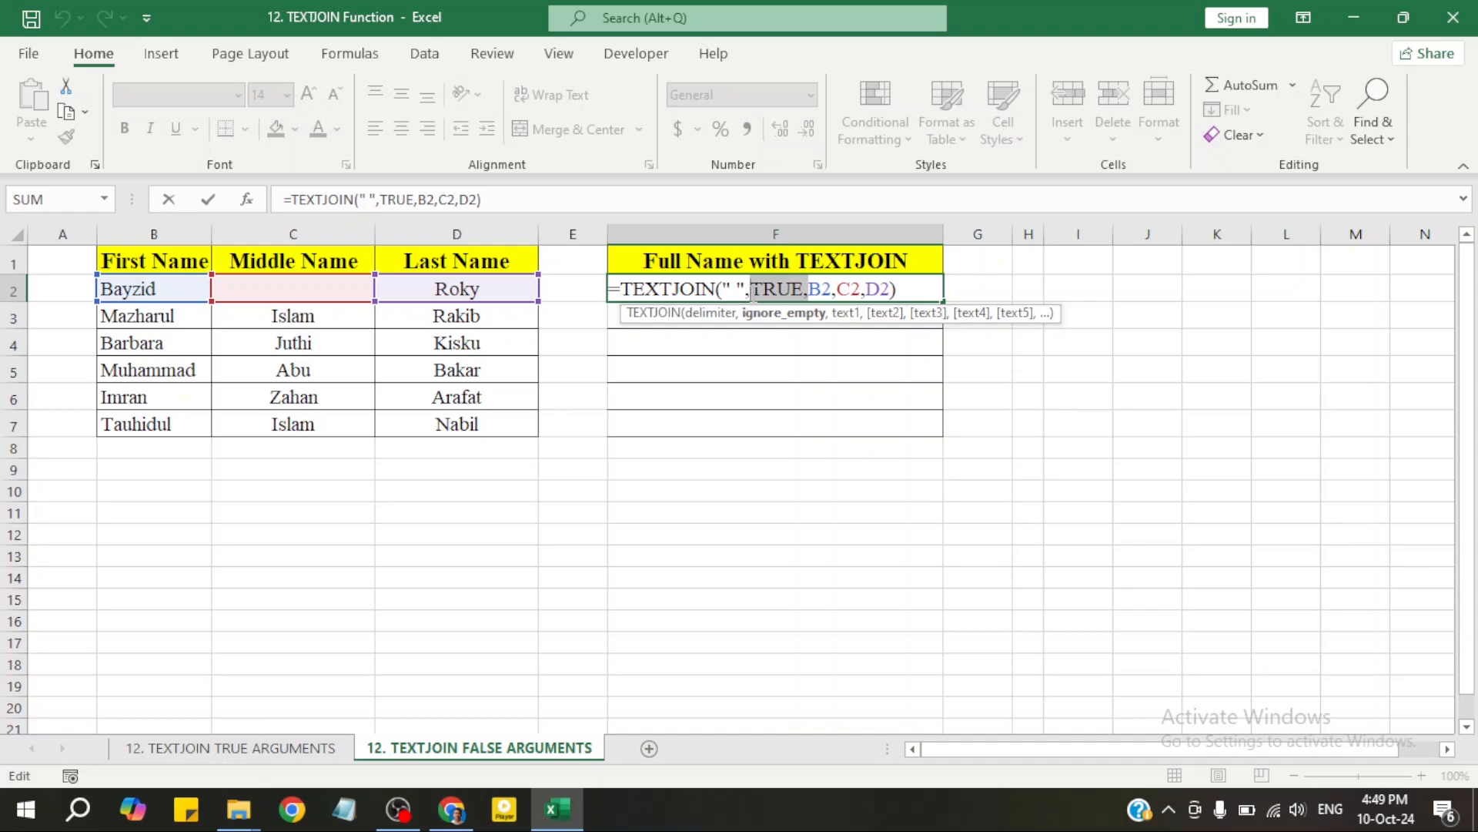
key(BackSpace)
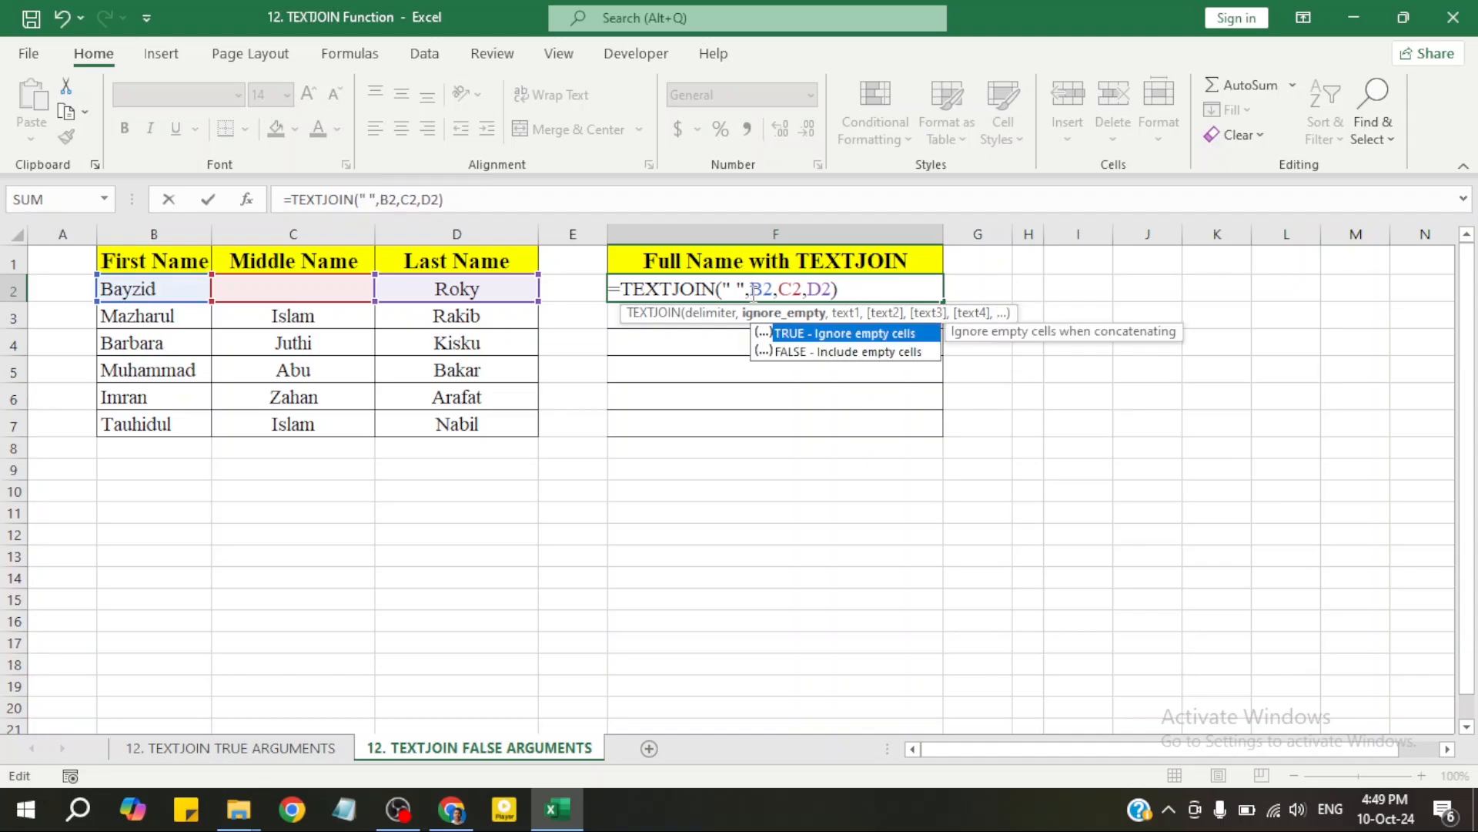
double_click(793, 333)
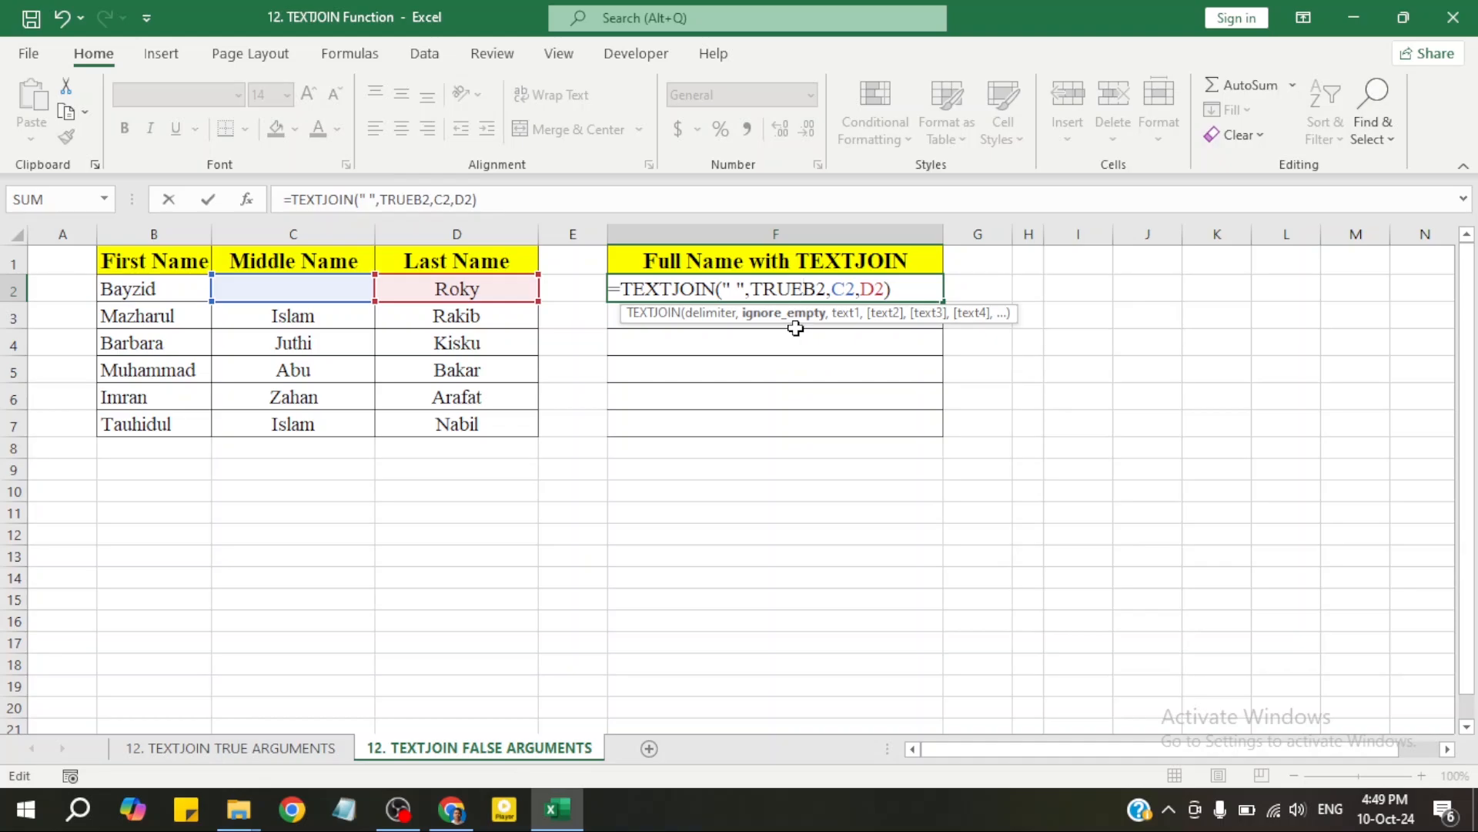
text(,)
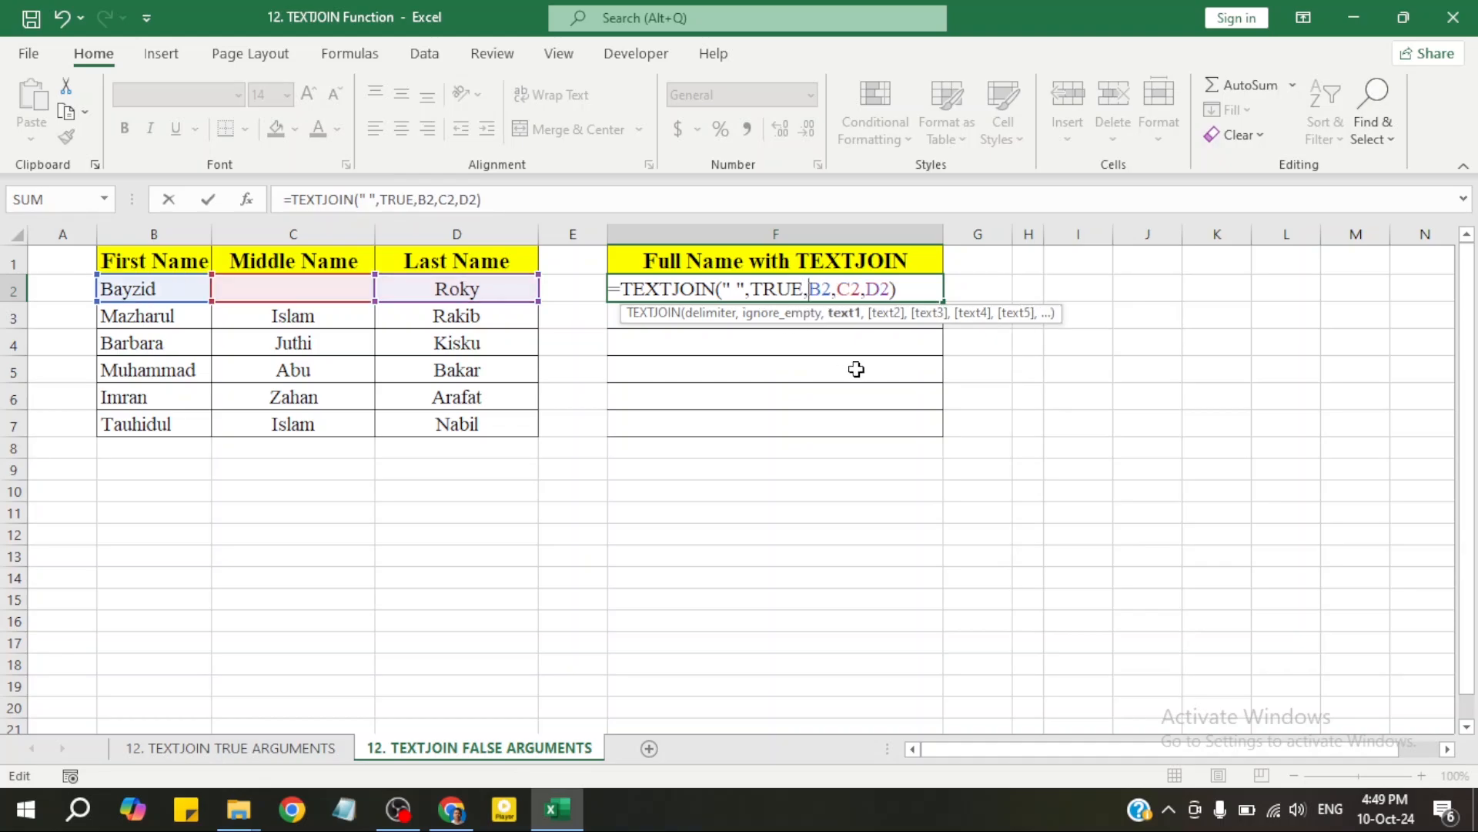
key(Return)
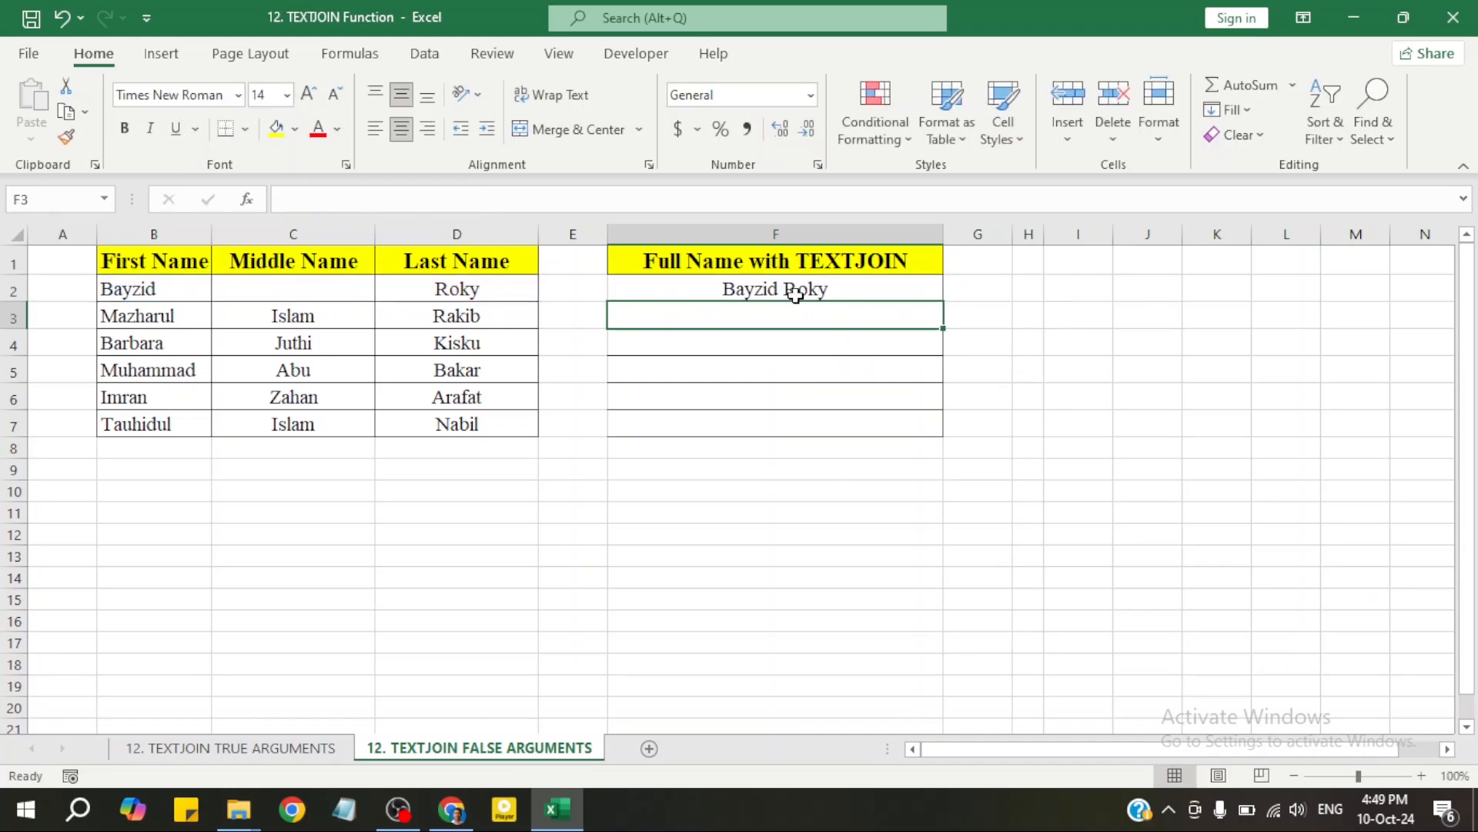
Fill F2's TEXTJOIN full-name formula down through F7
click(851, 291)
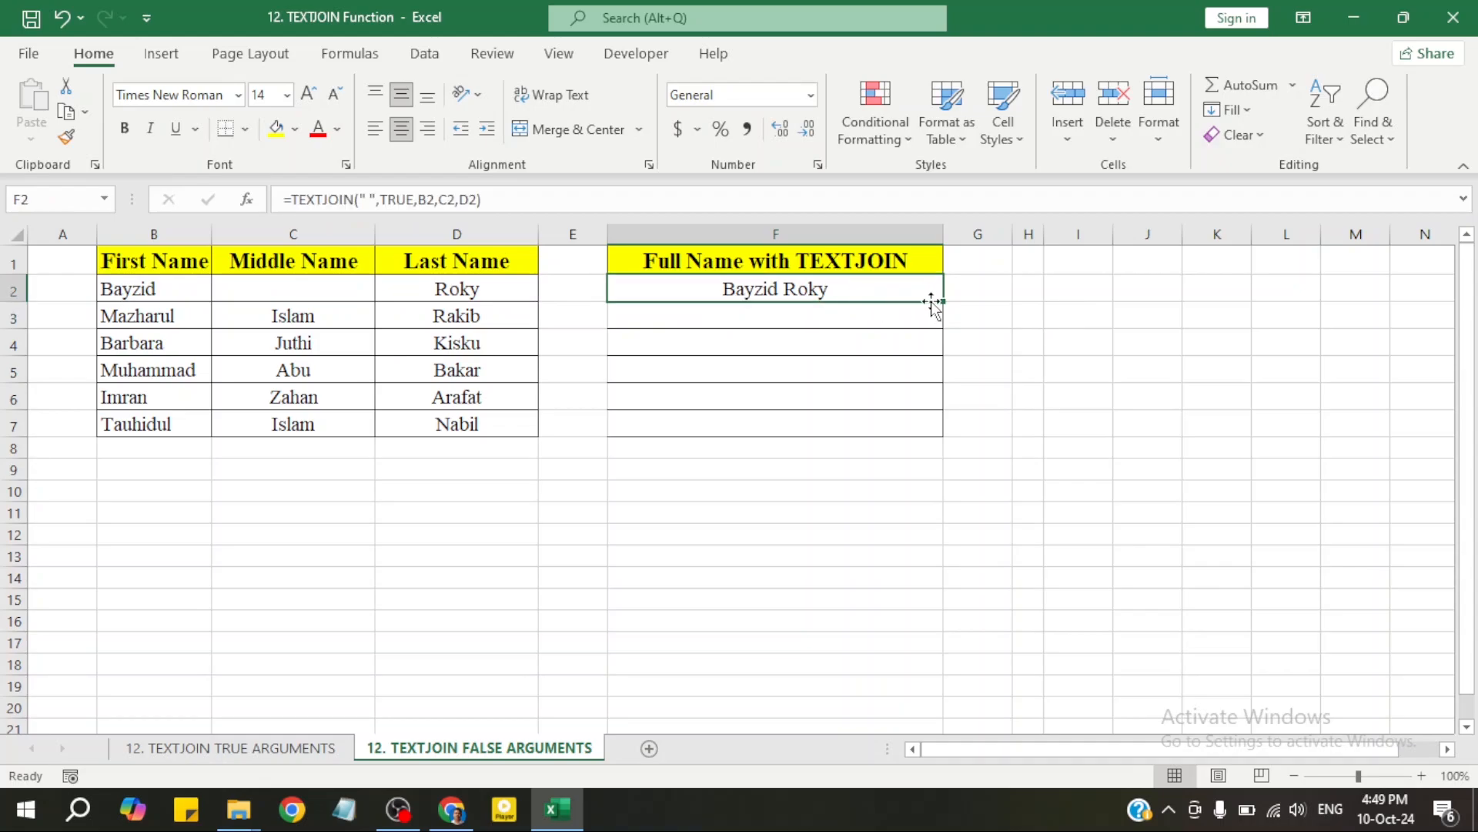
click(908, 313)
click(908, 290)
drag(943, 303, 945, 433)
click(898, 424)
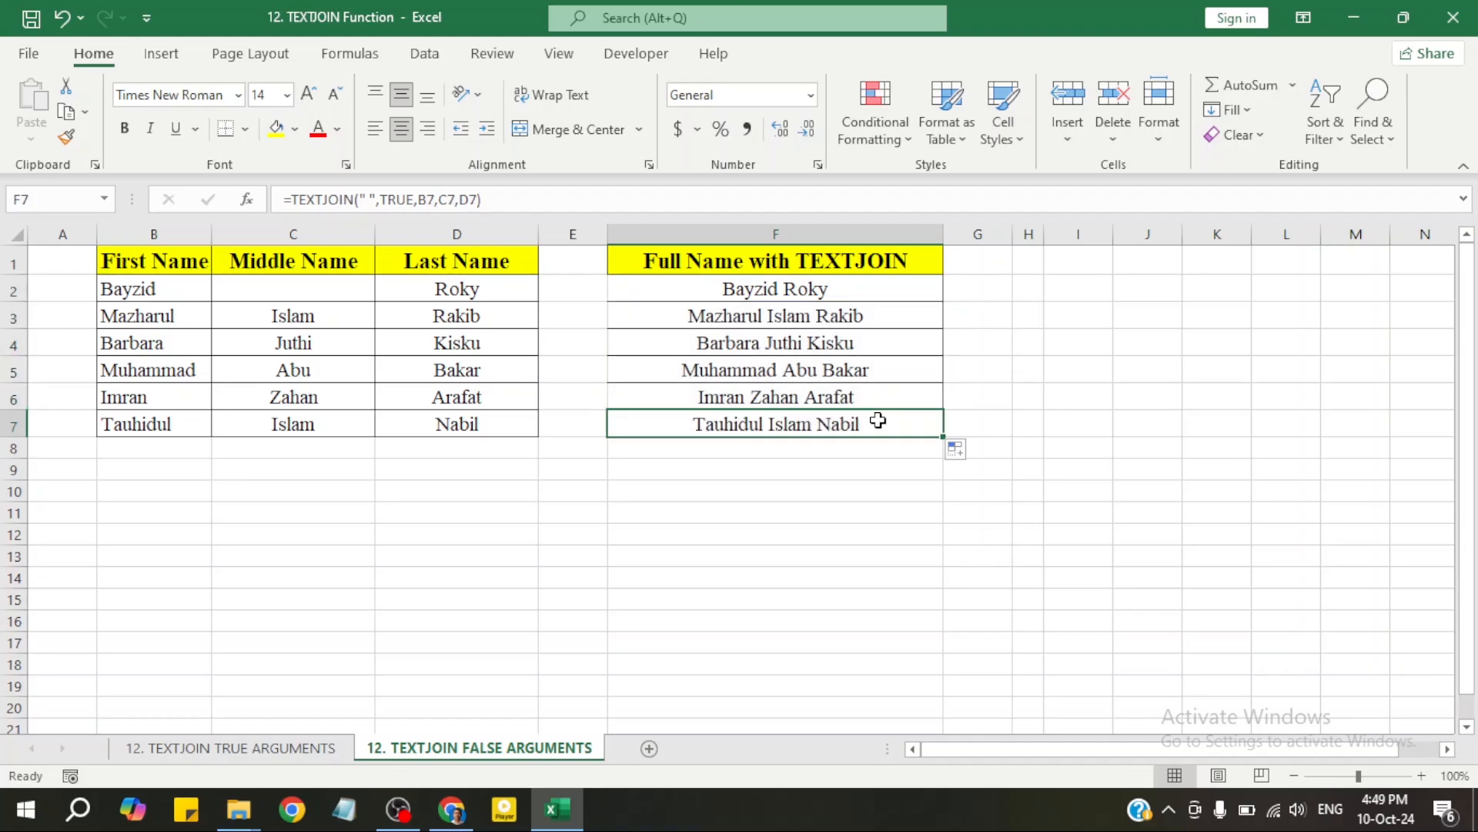
Test-delete the first name in B6, then undo the deletion
click(187, 374)
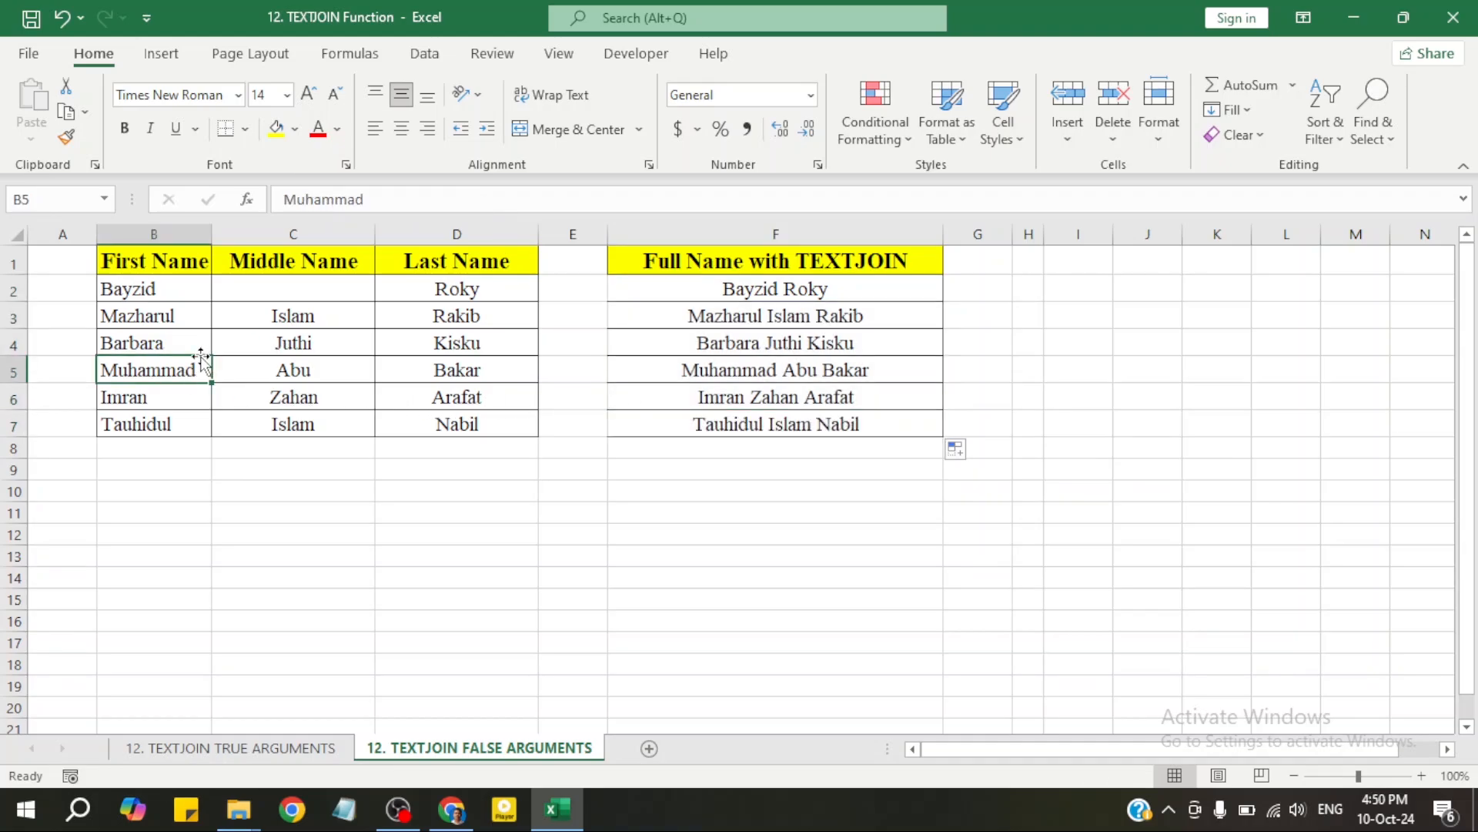
click(171, 397)
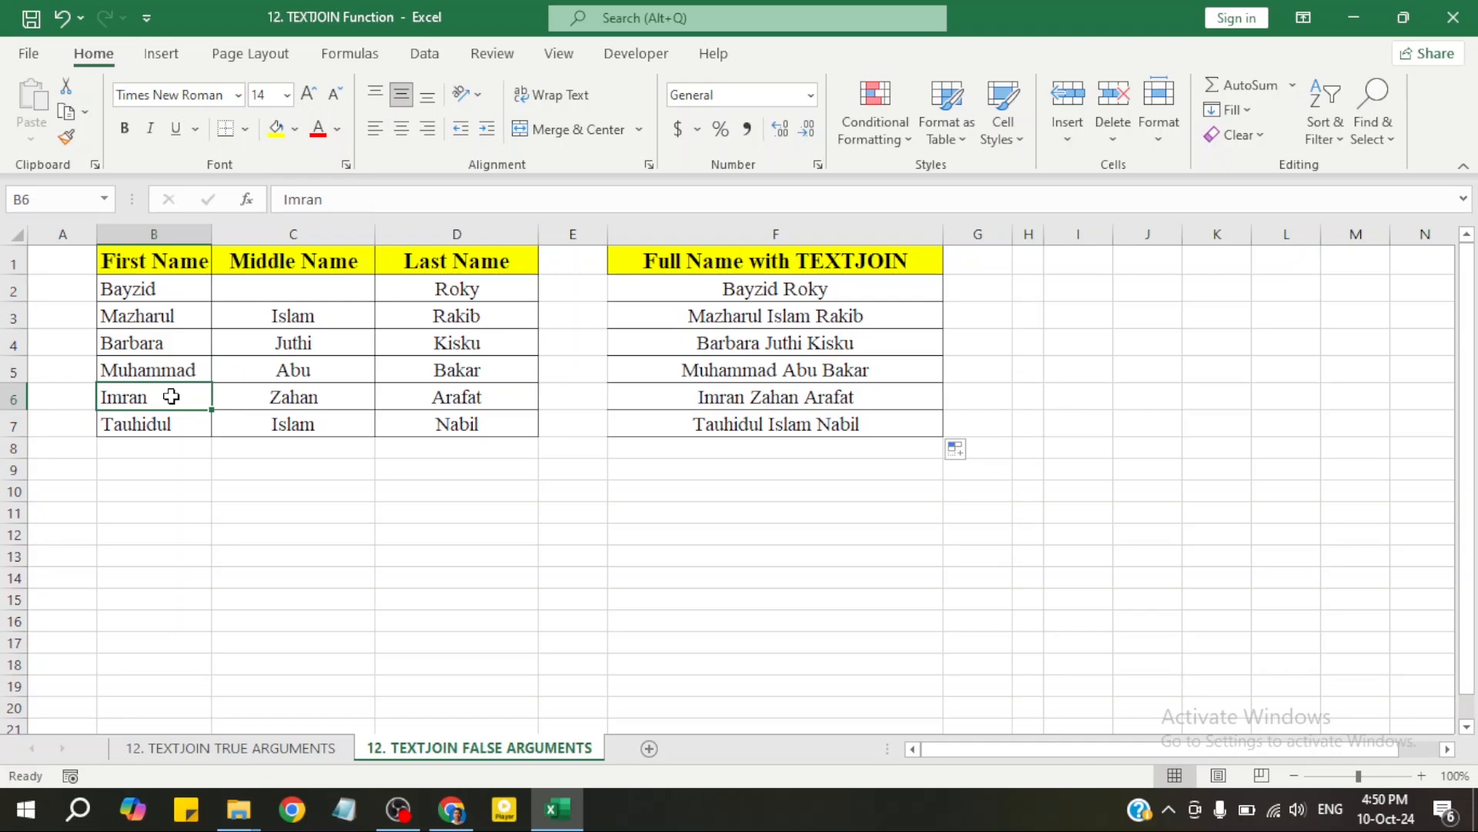
key(Delete)
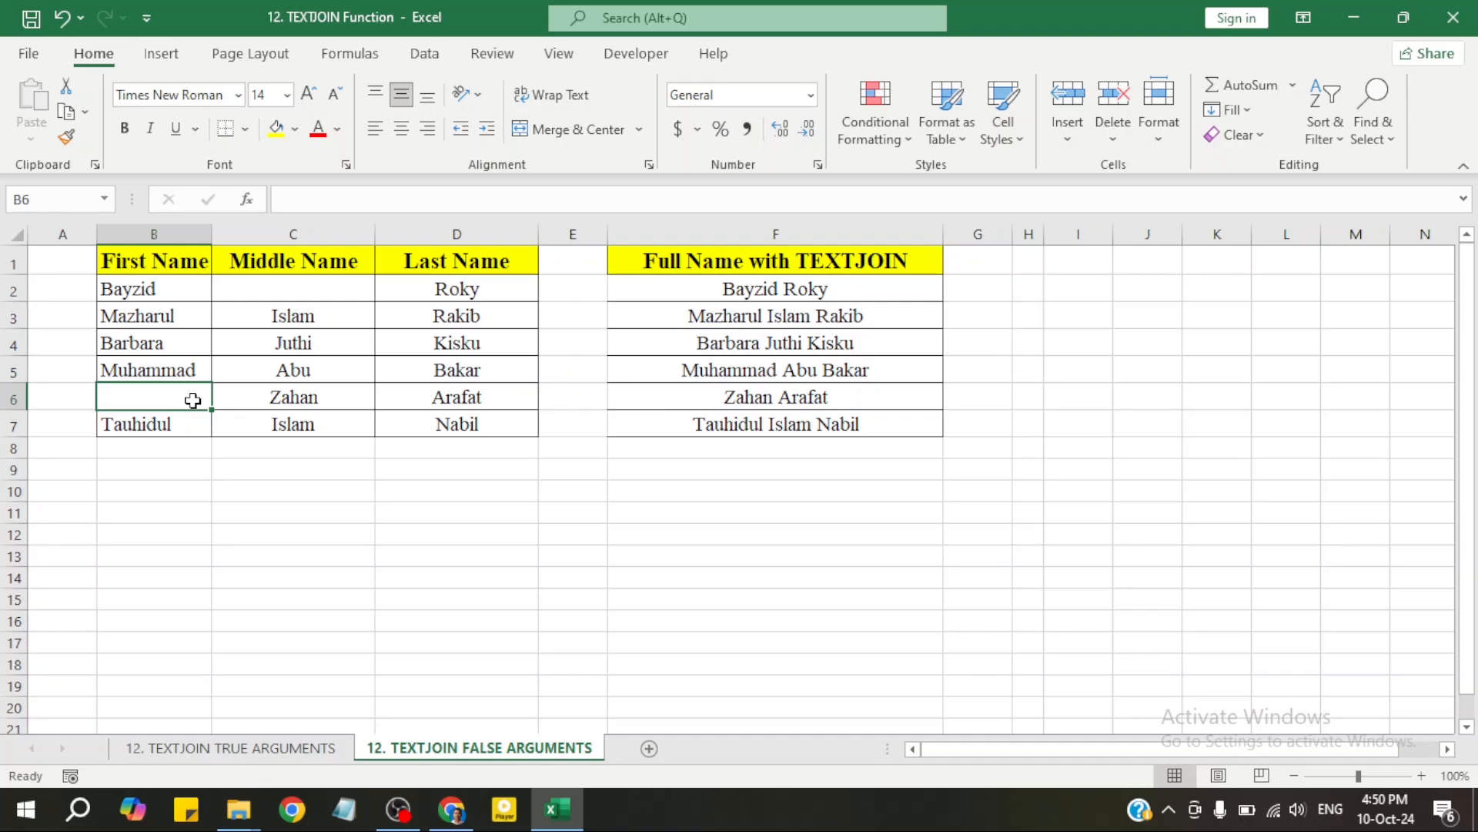
key(ctrl+z)
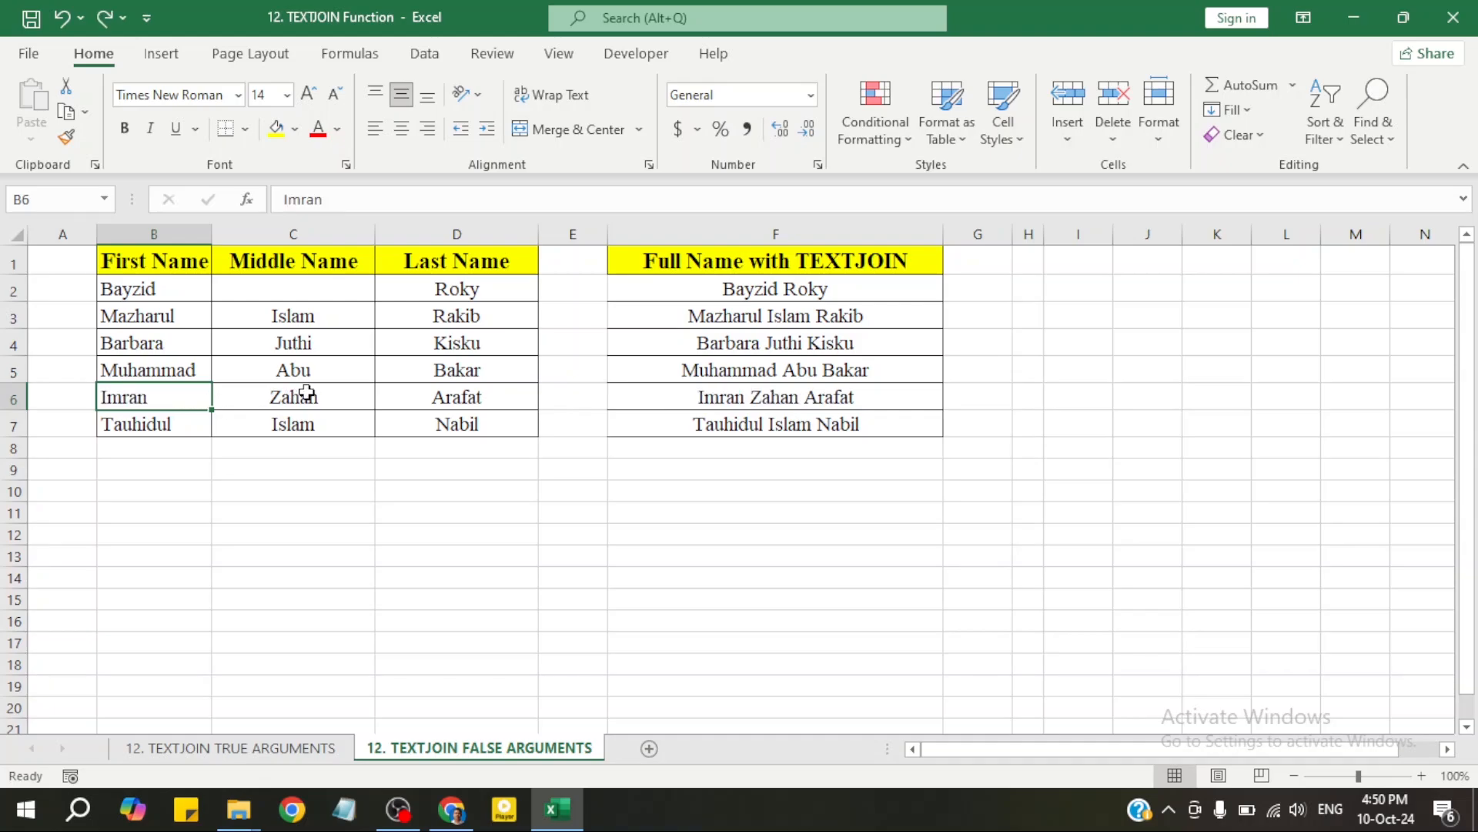
Clear the middle name from C5 and inspect F5's resulting formula
click(329, 372)
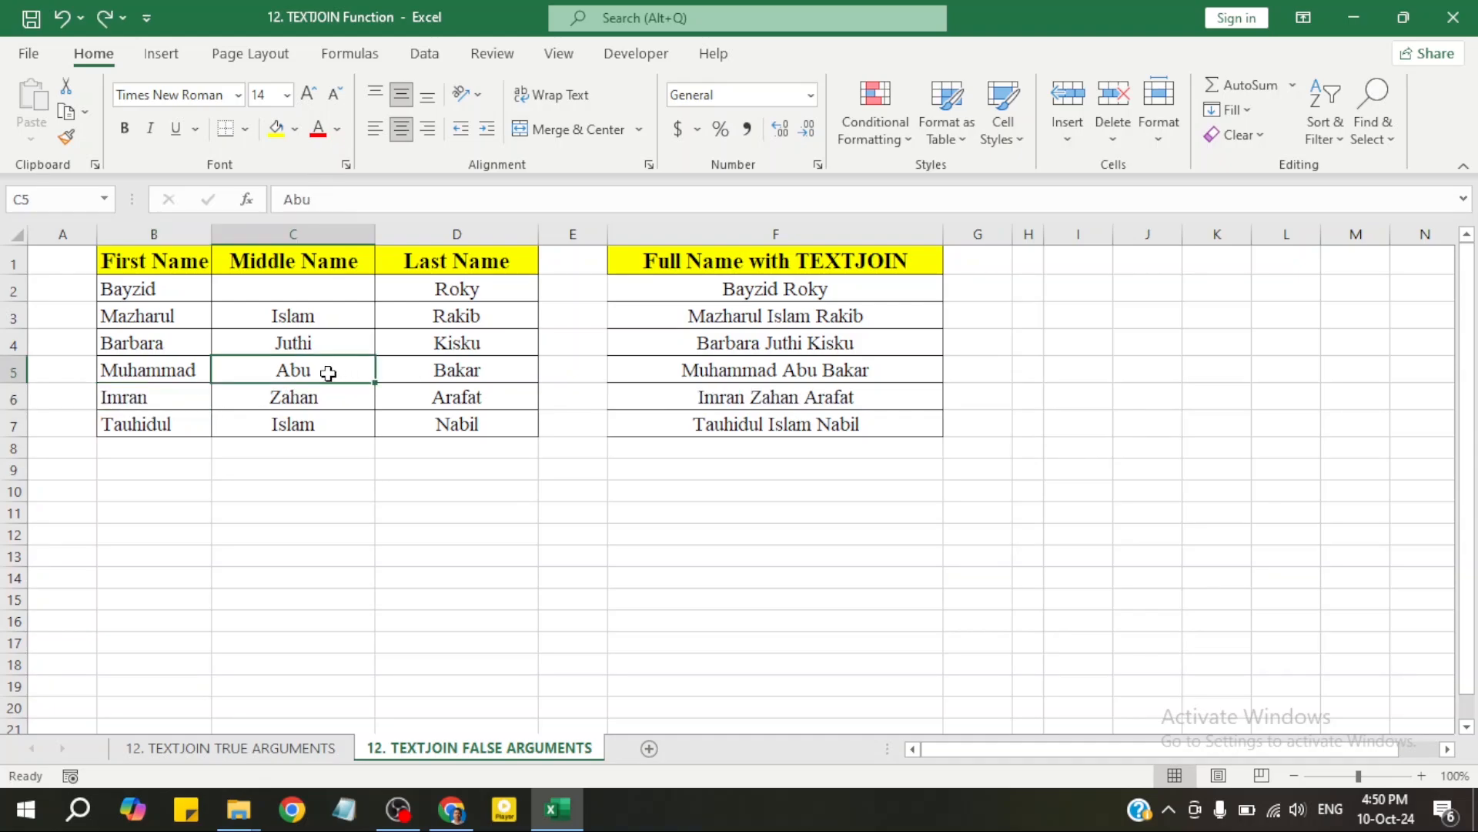
key(Delete)
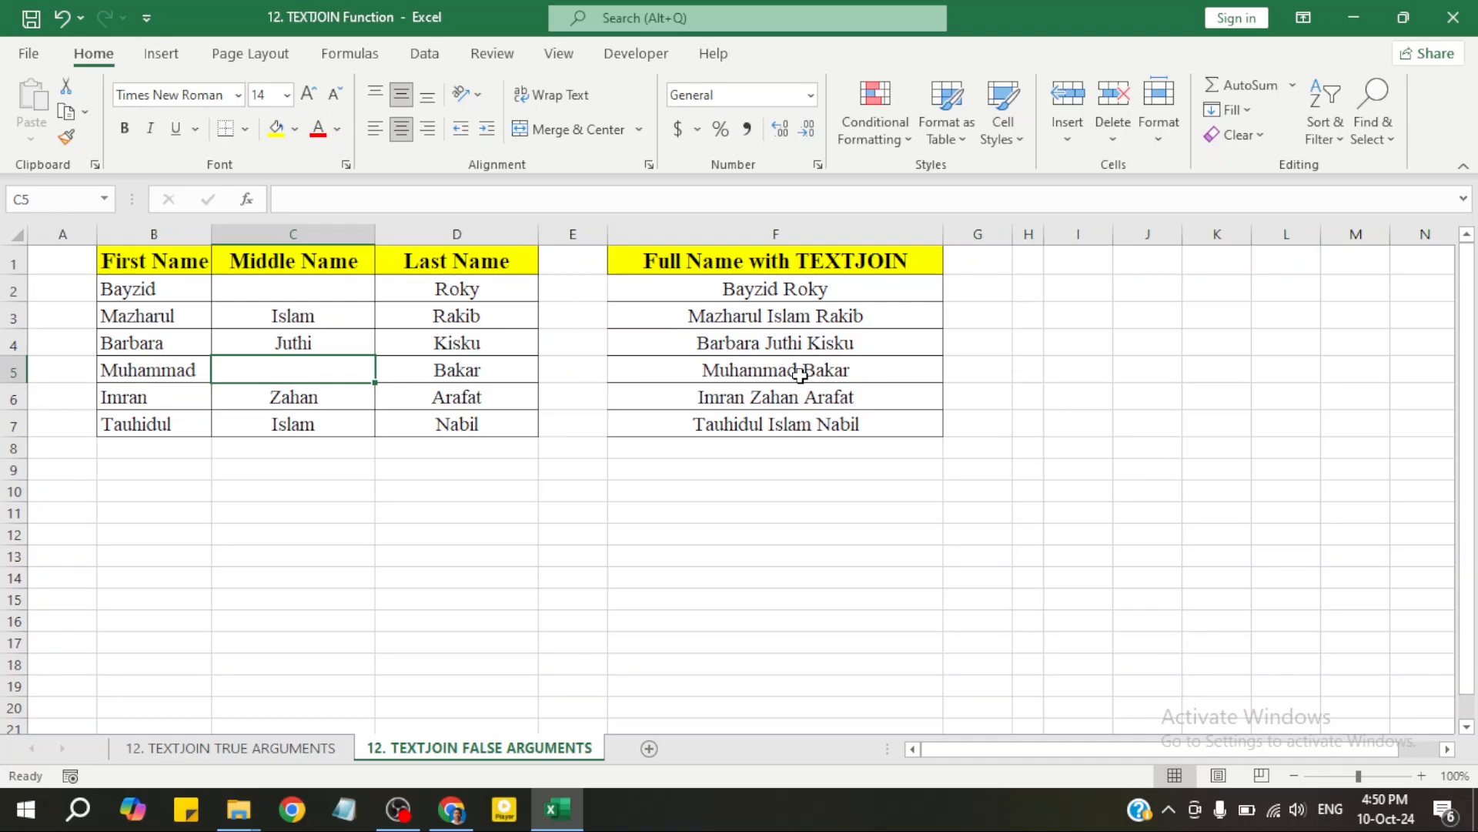
double_click(804, 374)
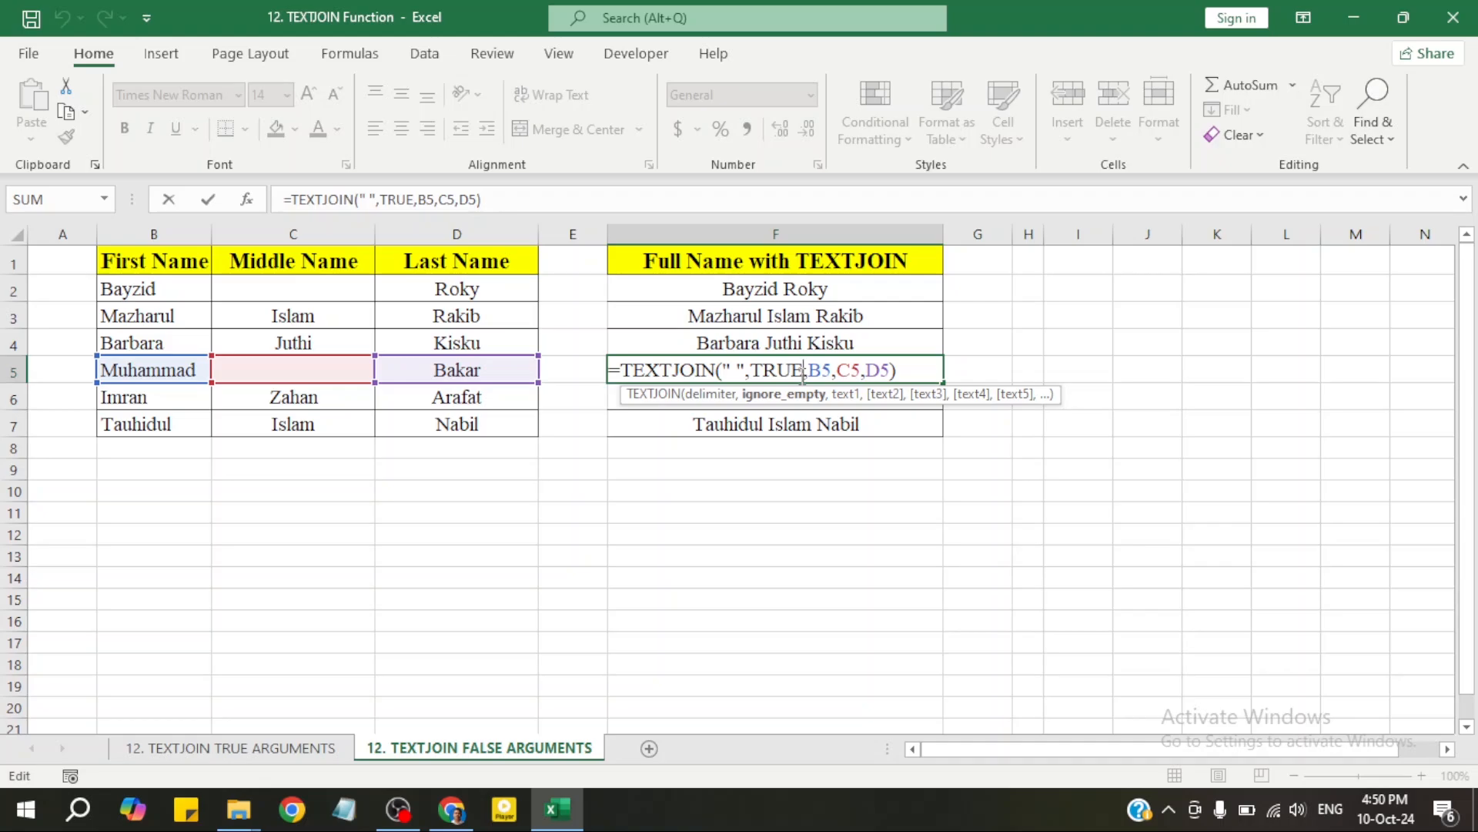
Change F2's TEXTJOIN ignore_empty argument from TRUE to FALSE
key(Return)
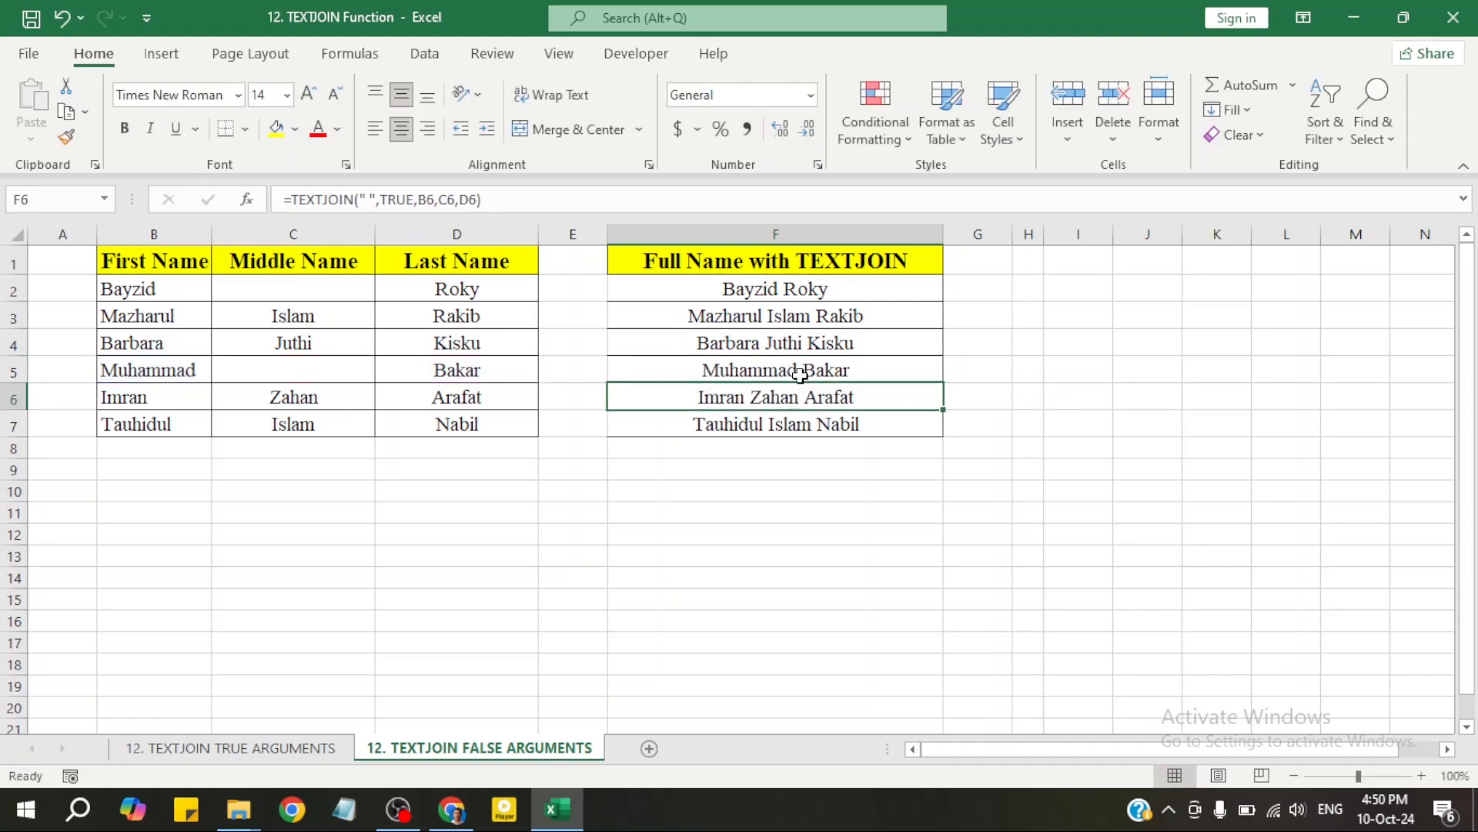
double_click(805, 293)
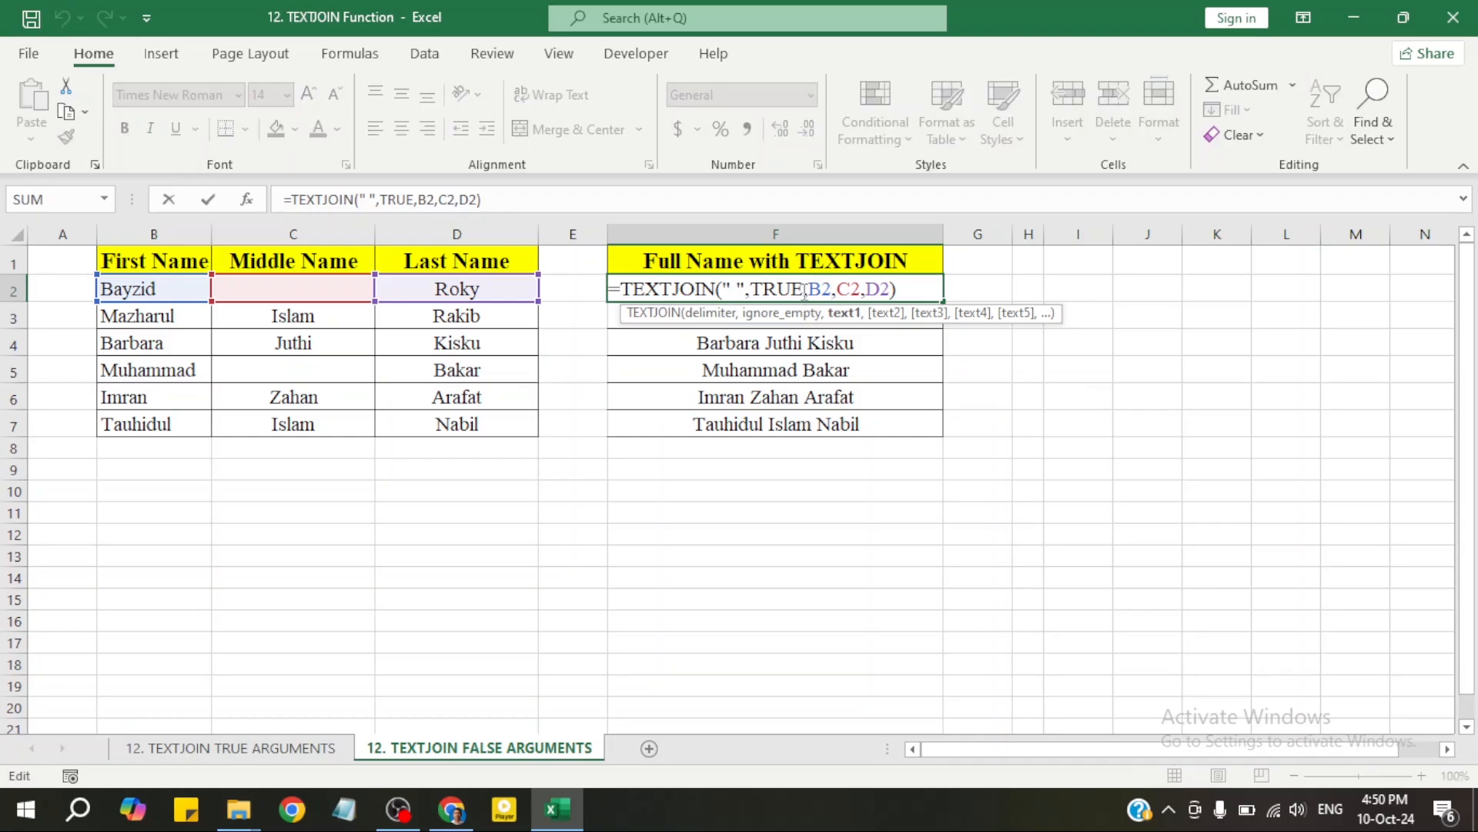
drag(804, 291, 751, 292)
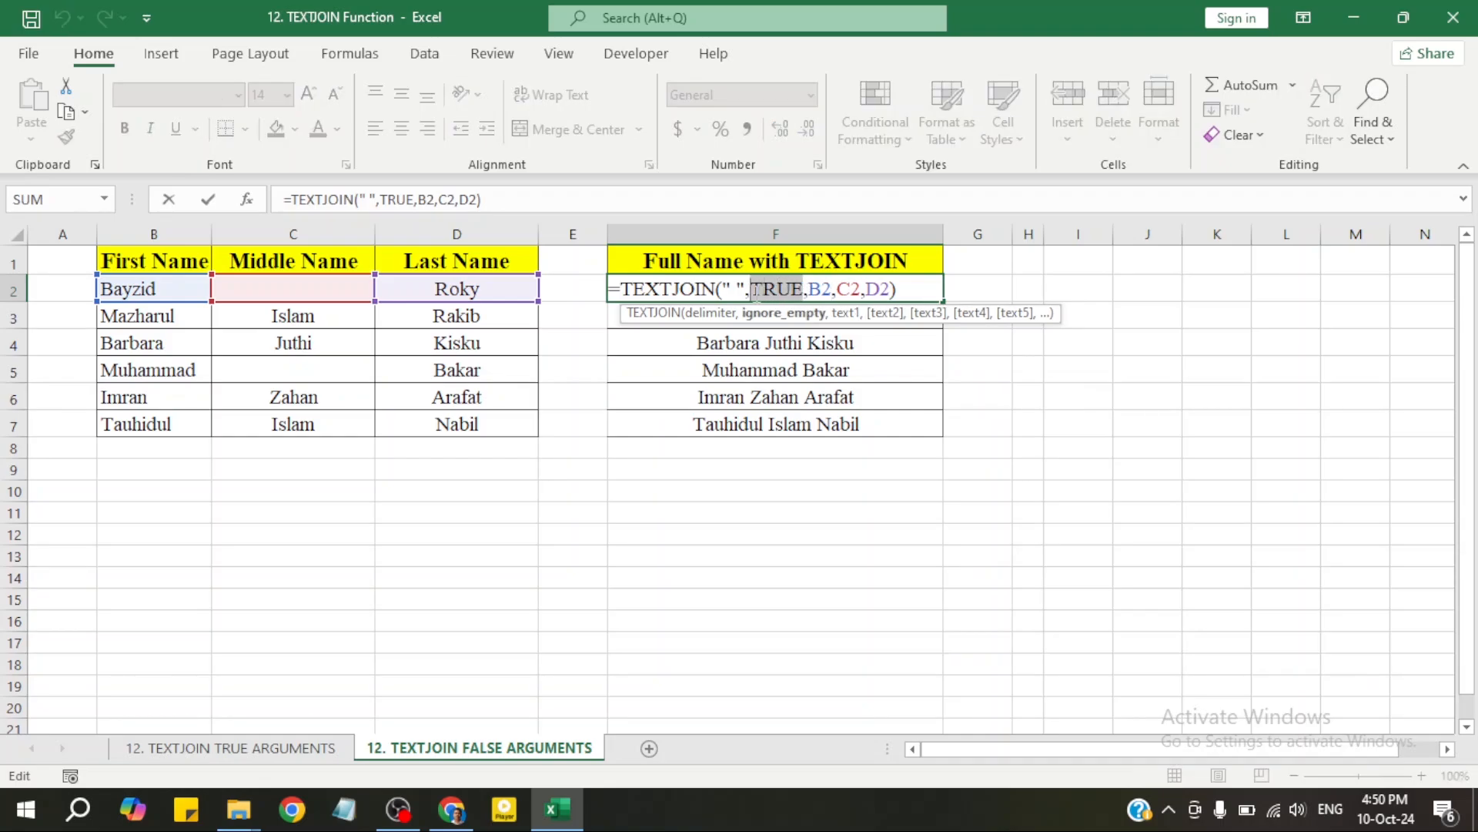
text(f)
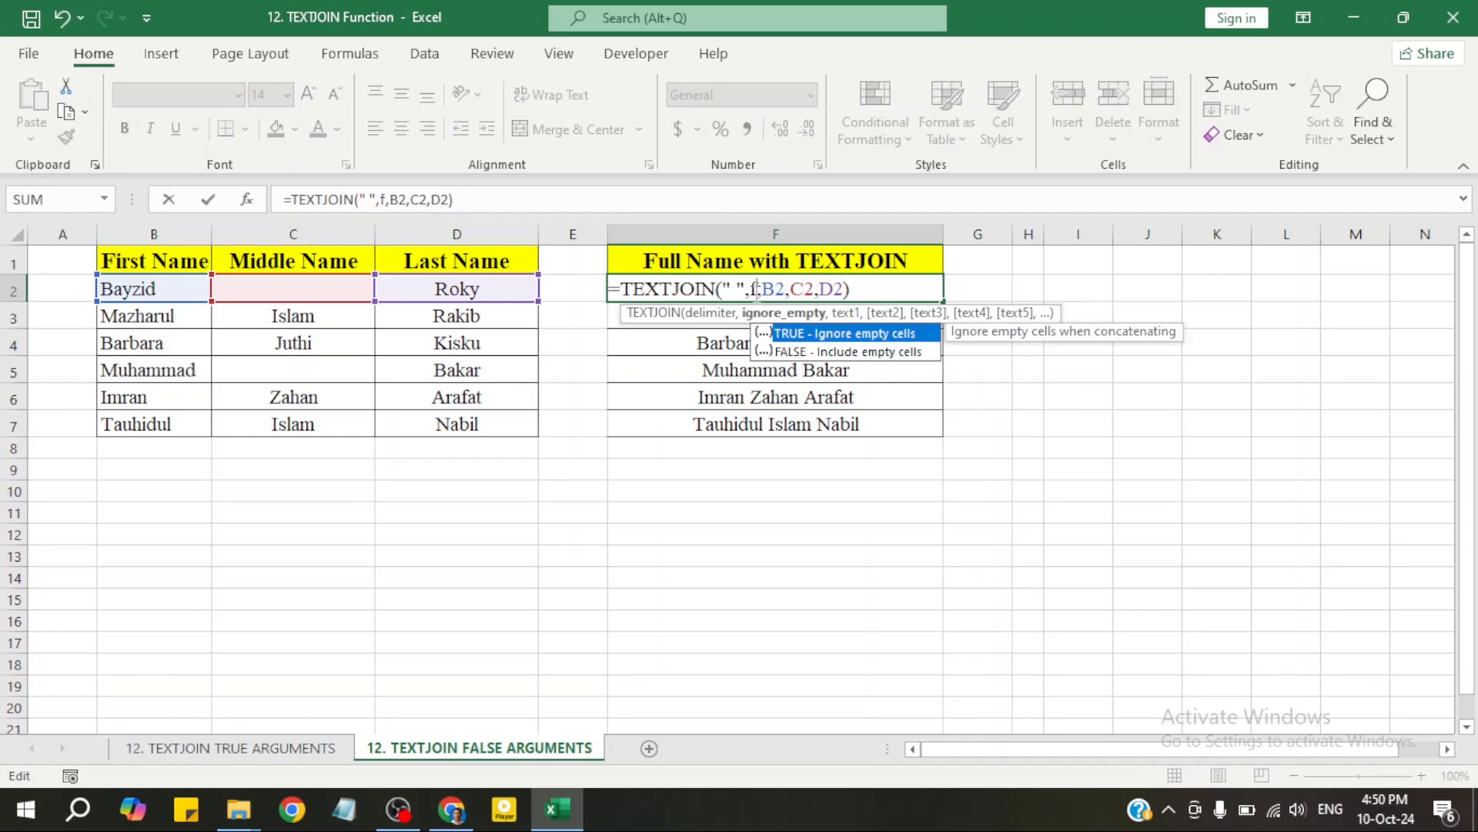
double_click(798, 350)
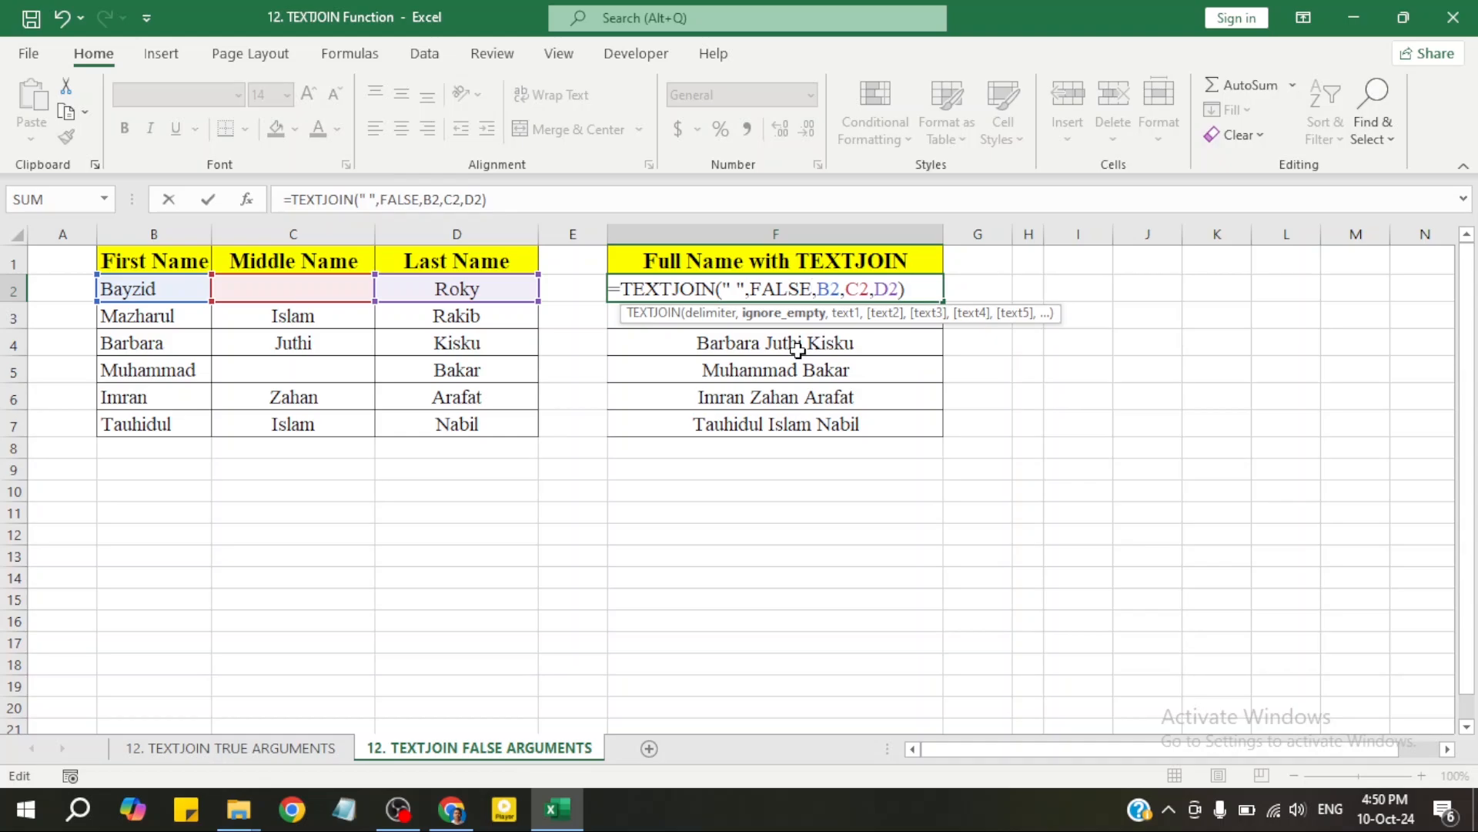
key(Return)
Fill the FALSE formula down to F7 and check F5's double-spaced full name
click(808, 291)
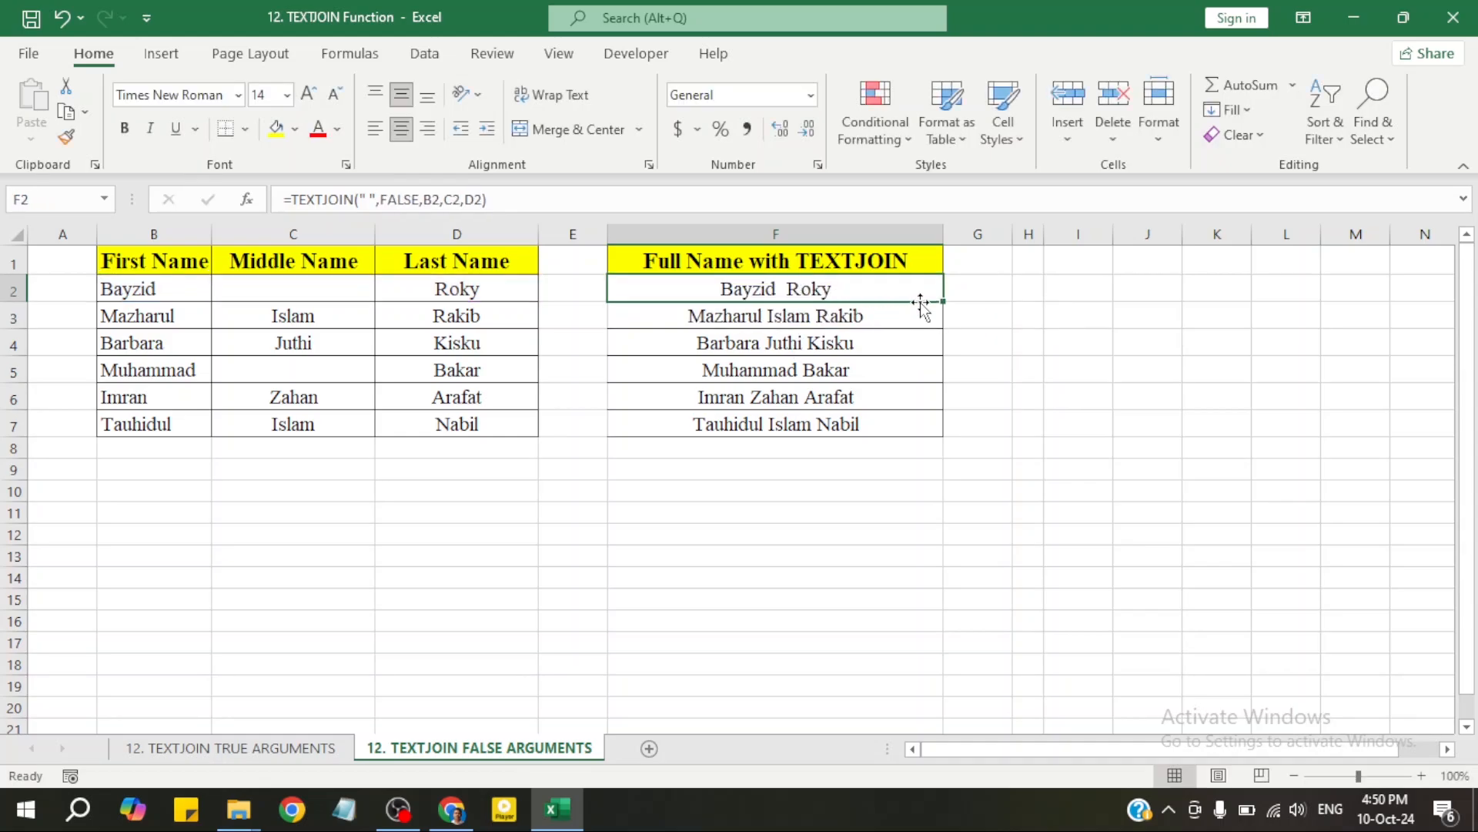
double_click(942, 301)
click(833, 389)
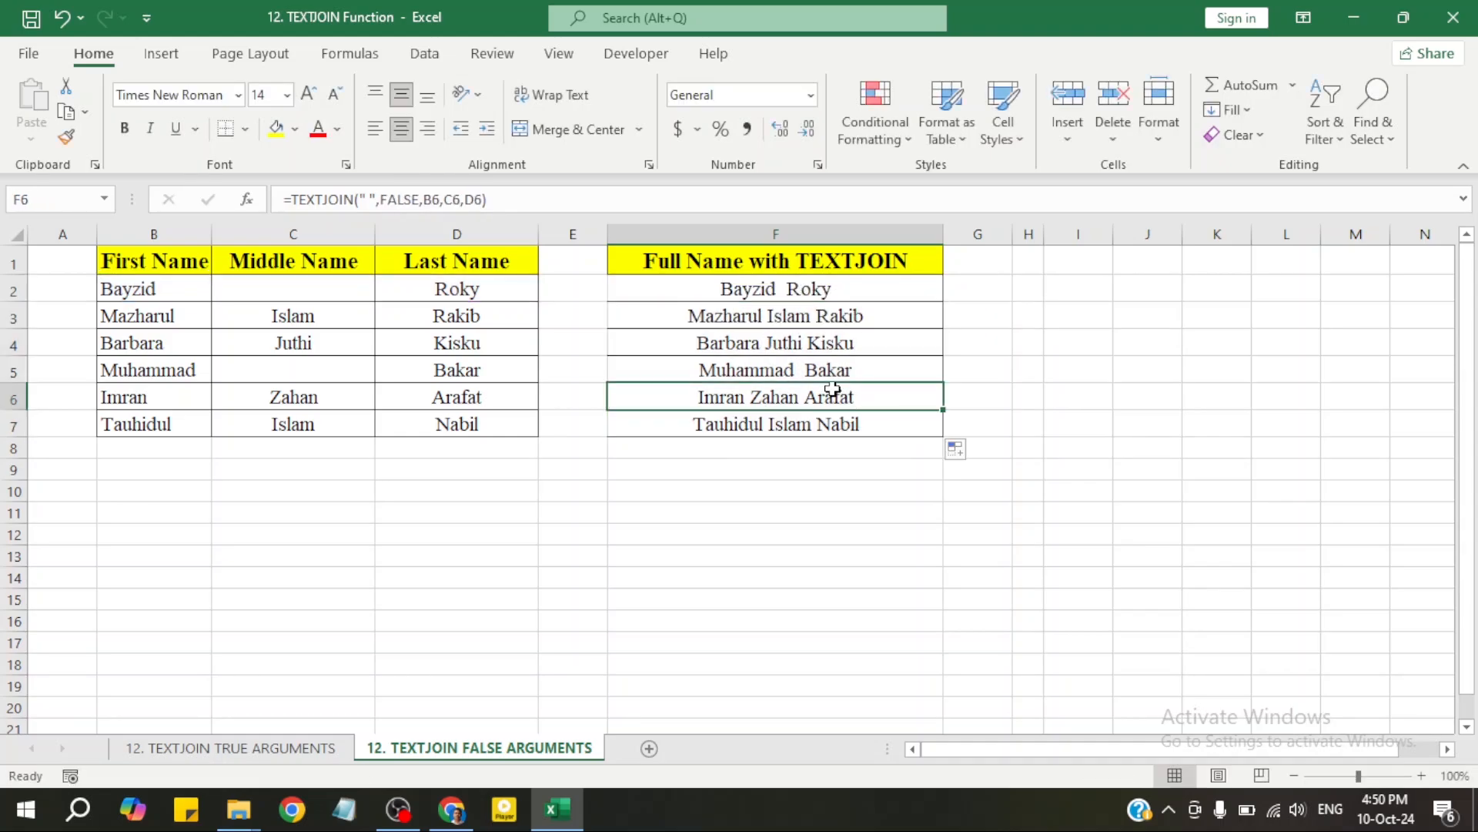
click(819, 371)
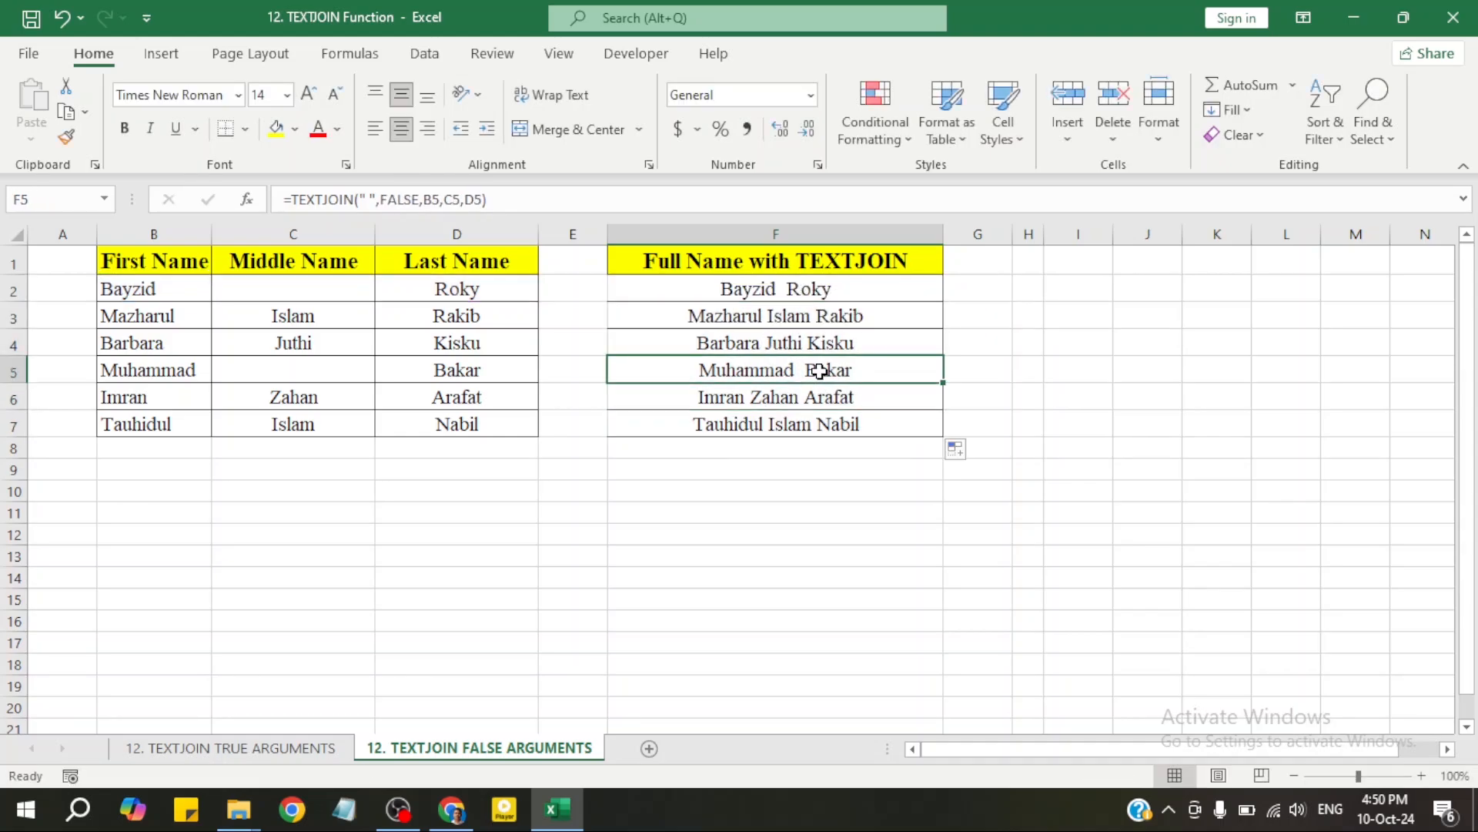
click(296, 372)
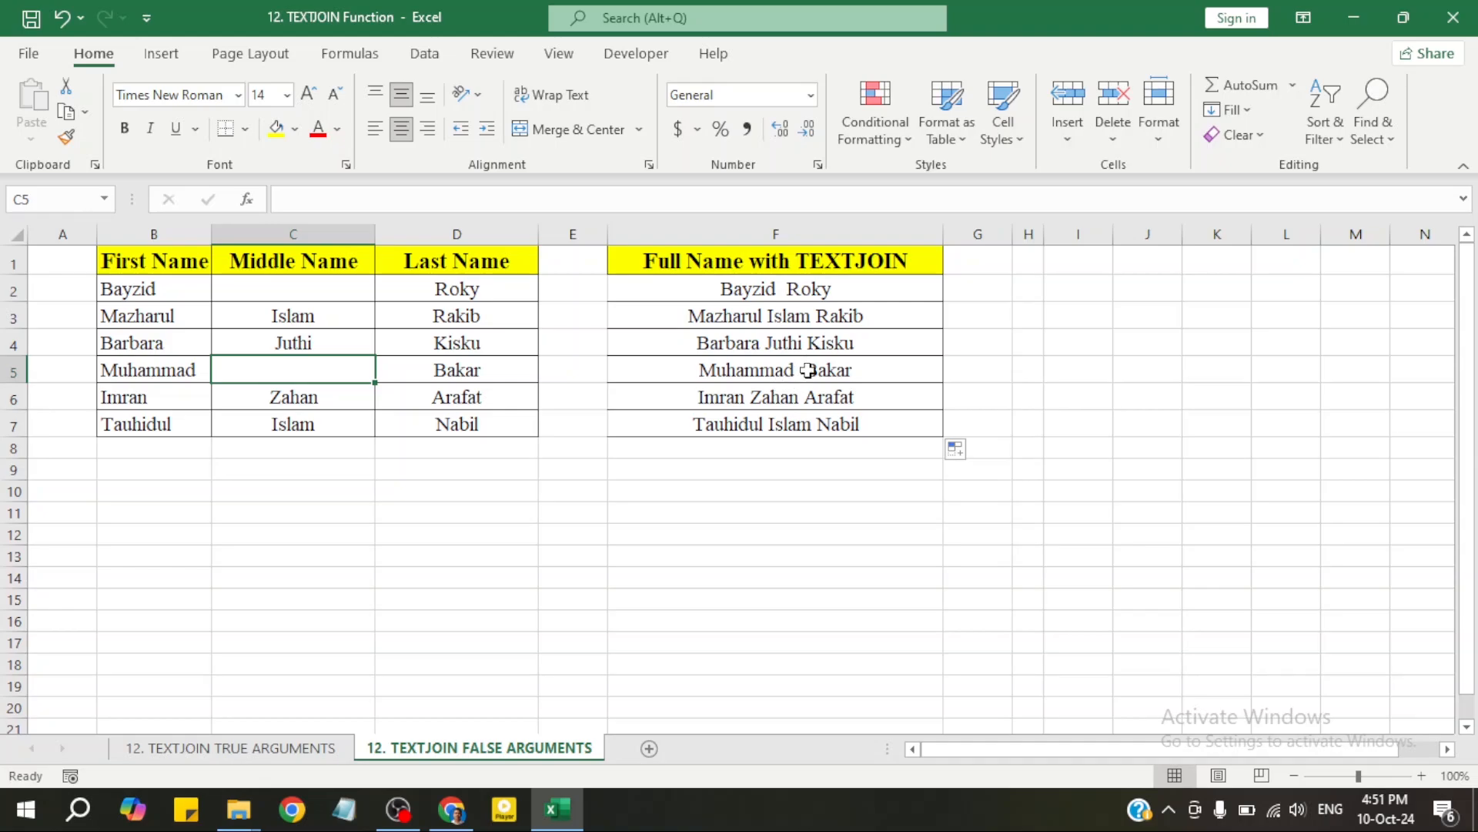
Switch F2's TEXTJOIN argument from FALSE back to TRUE and fill it down through F7
click(825, 298)
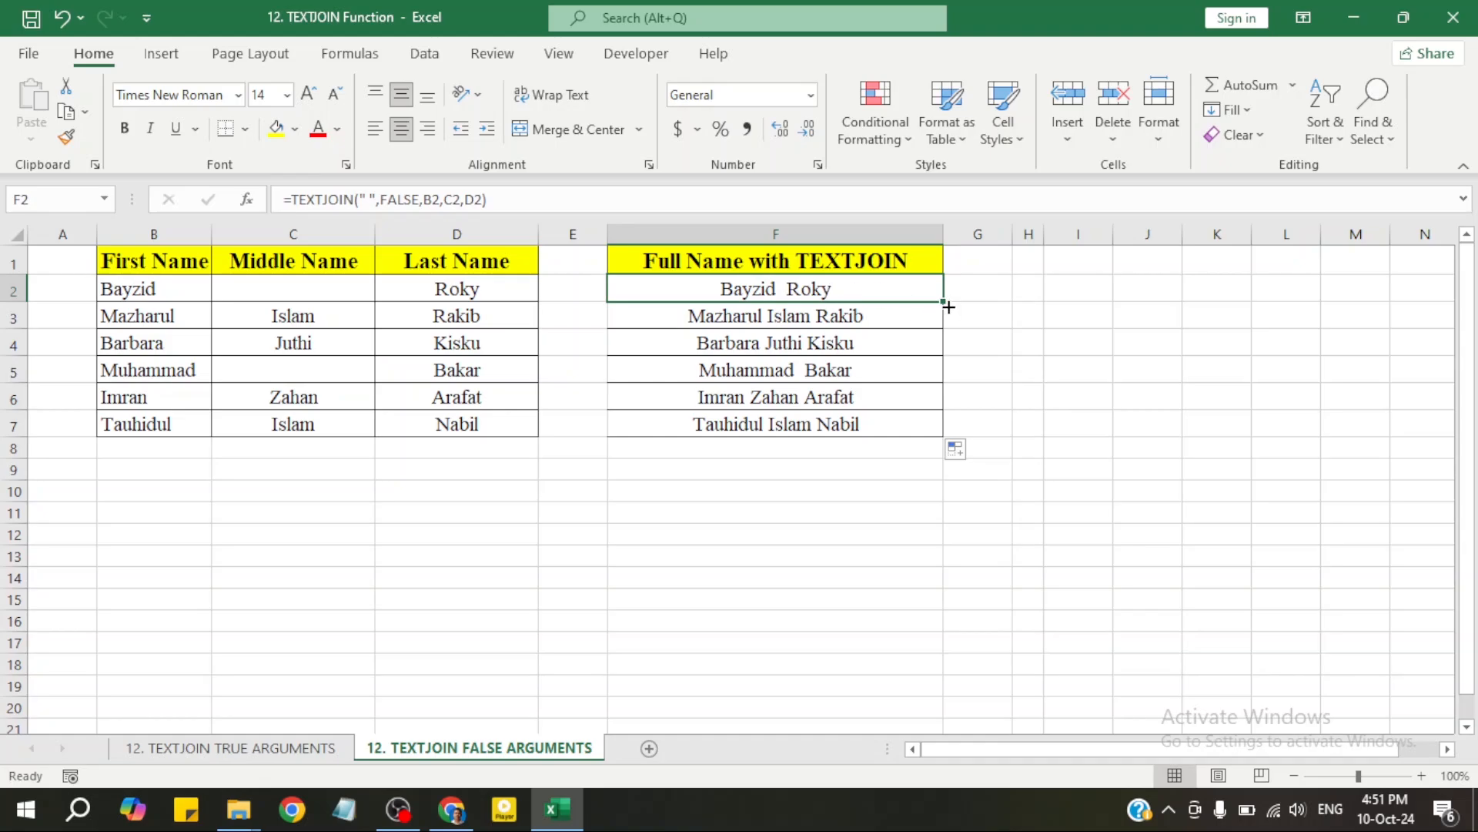
drag(946, 306, 945, 307)
double_click(946, 306)
double_click(877, 291)
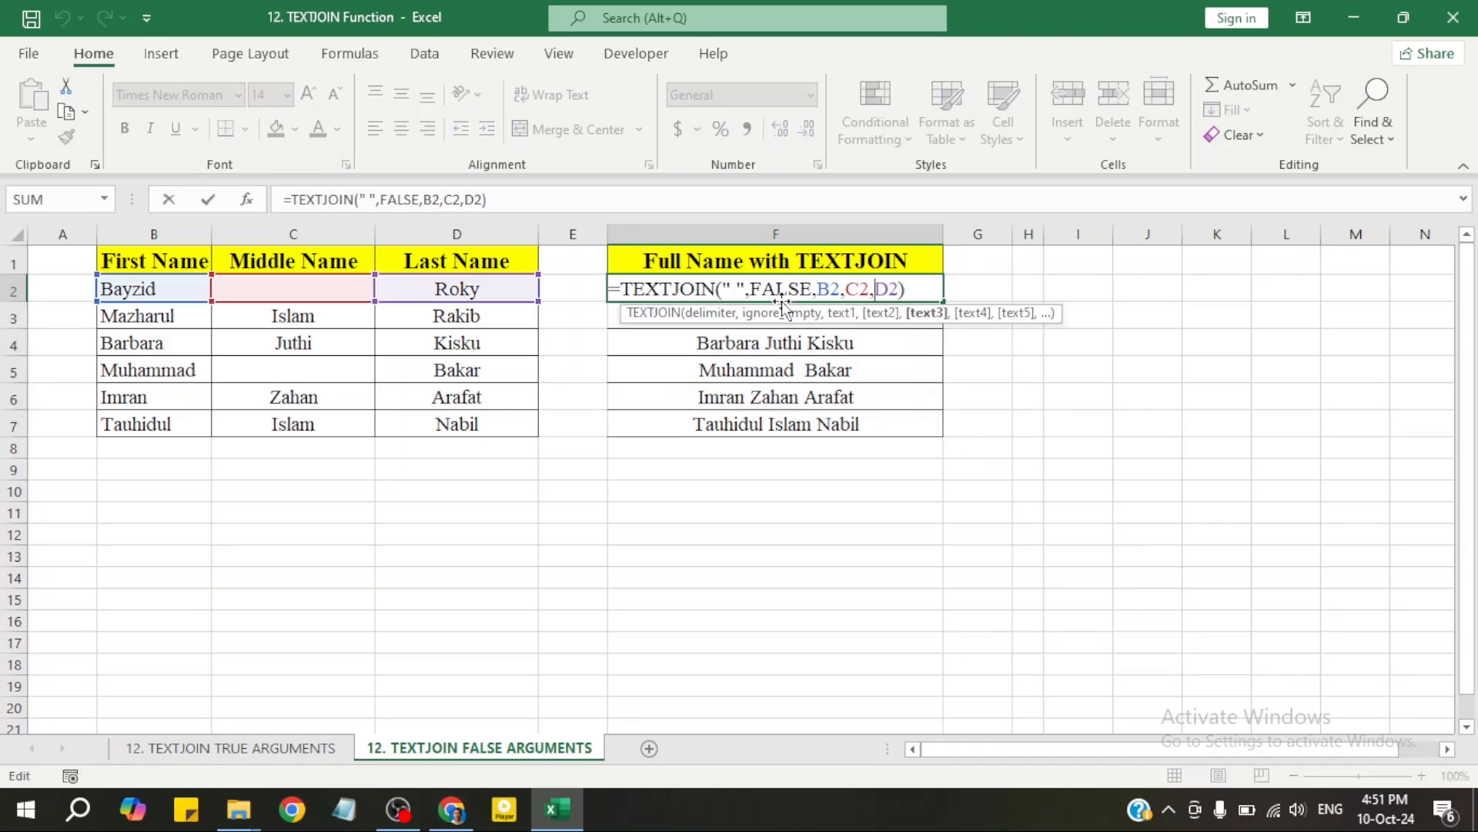
drag(815, 292, 752, 292)
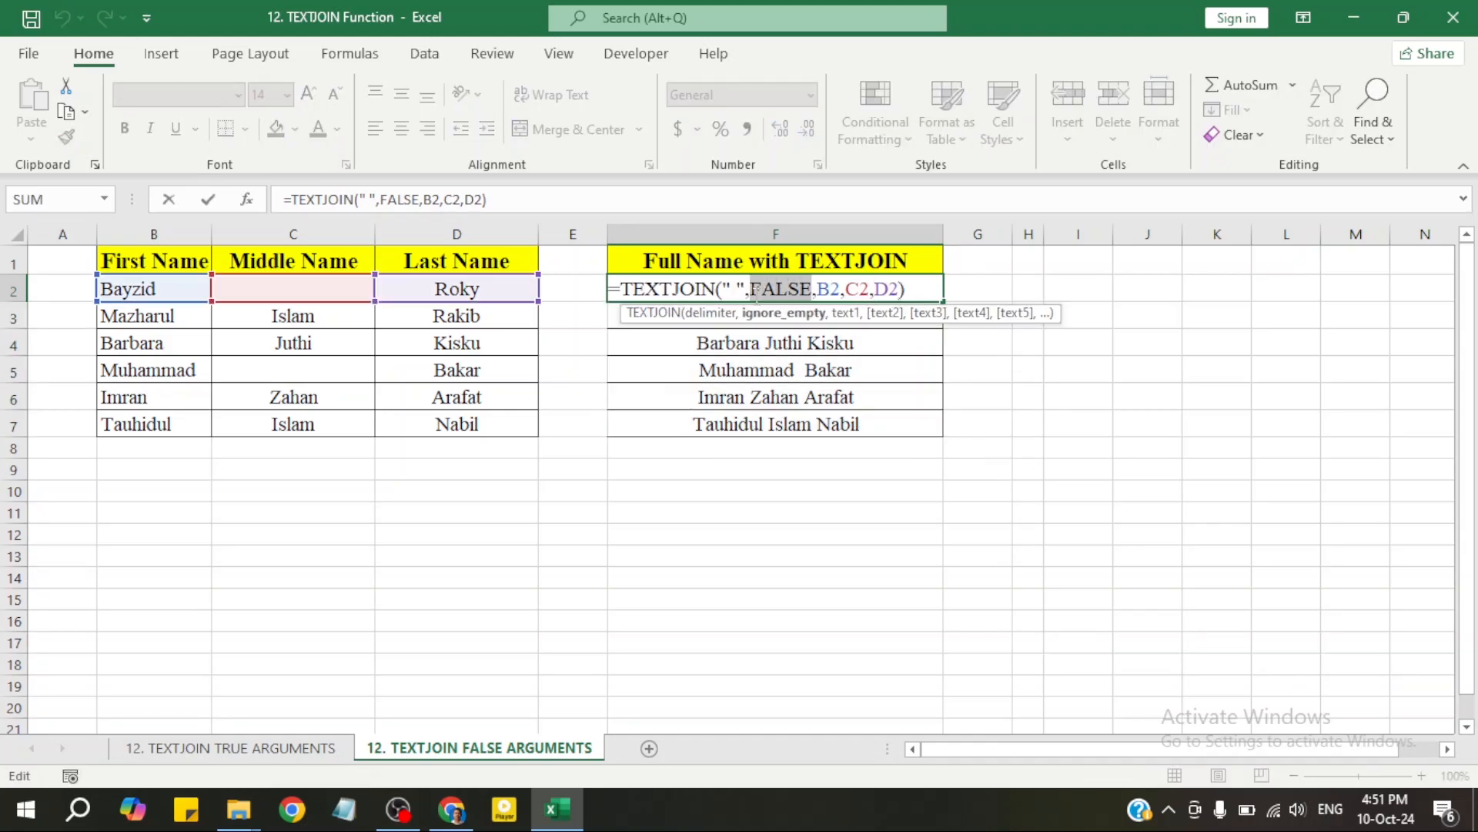
text(true)
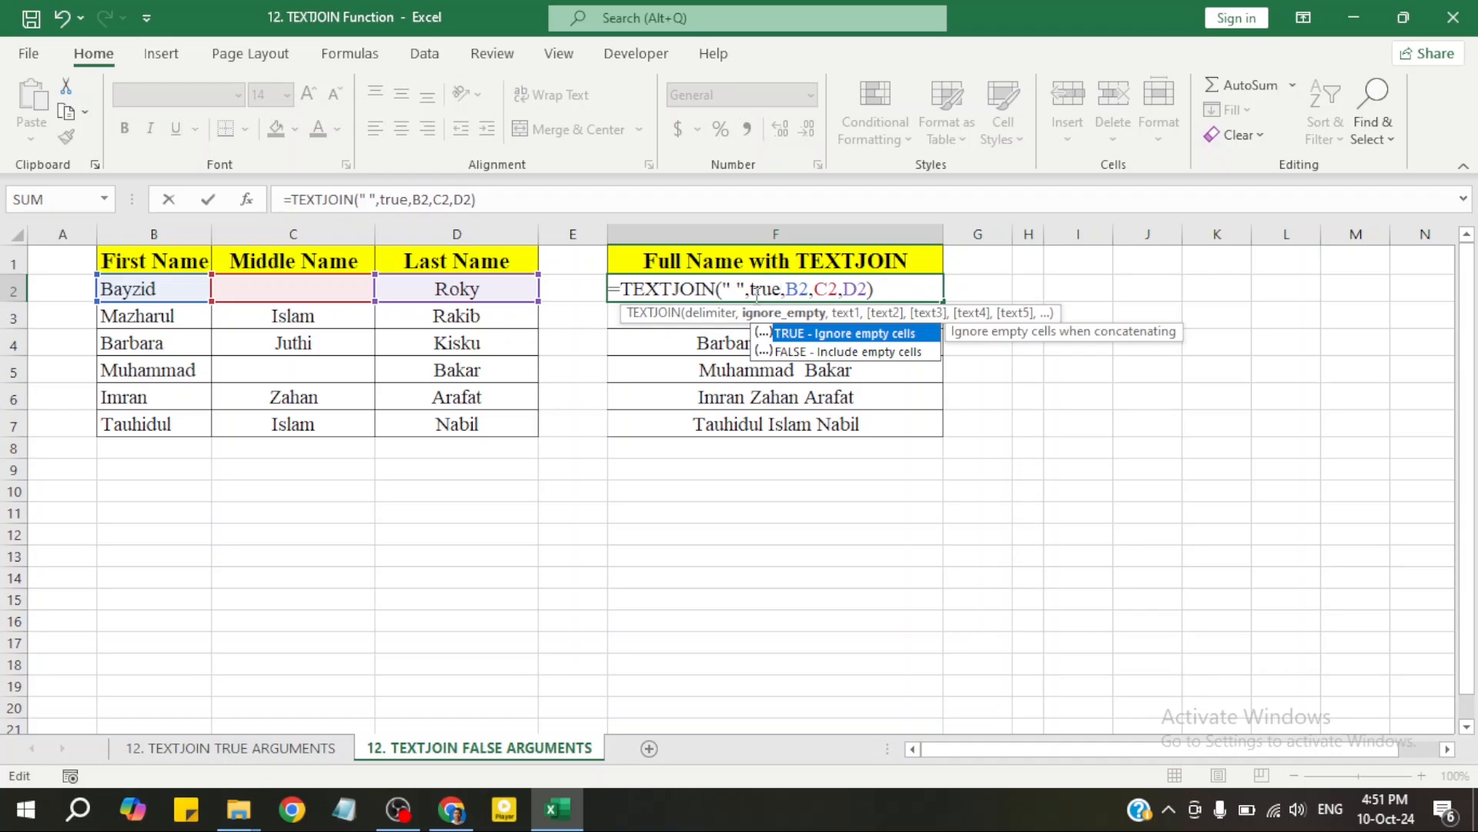
key(Return)
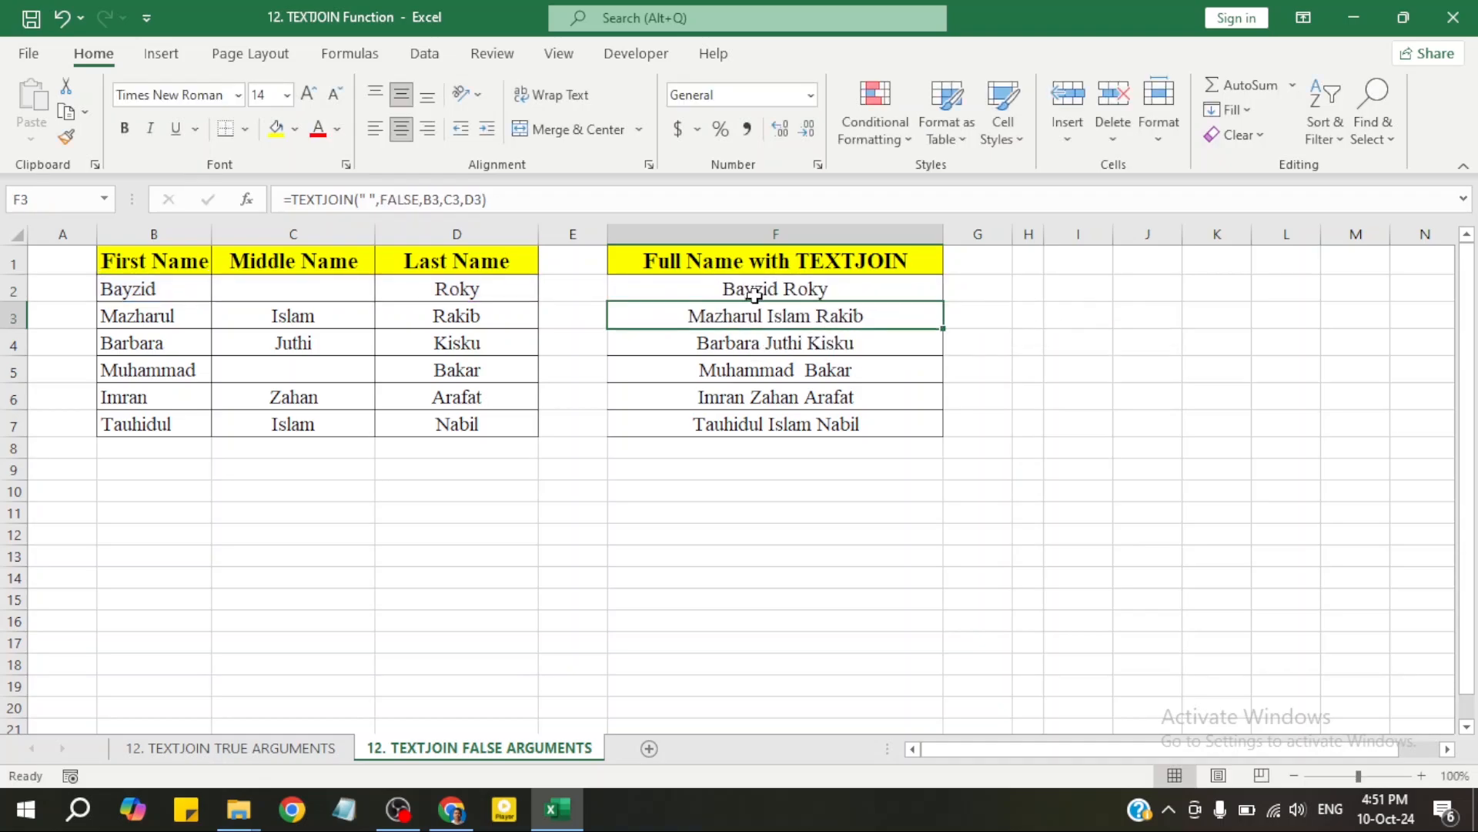
click(755, 295)
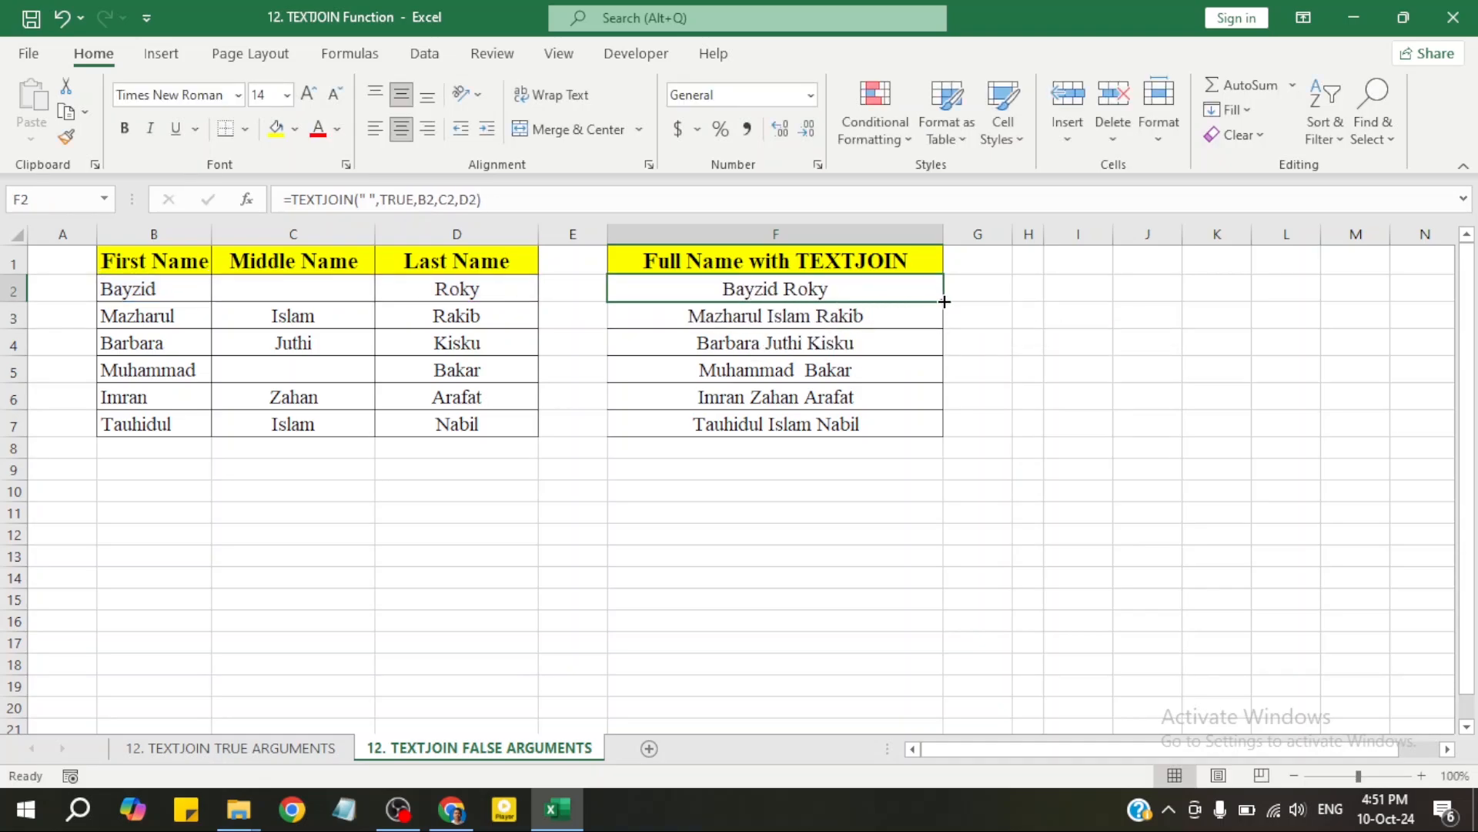
double_click(943, 302)
Clear the middle name in C4, then go to the 12. TEXTJOIN TRUE ARGUMENTS sheet
click(856, 392)
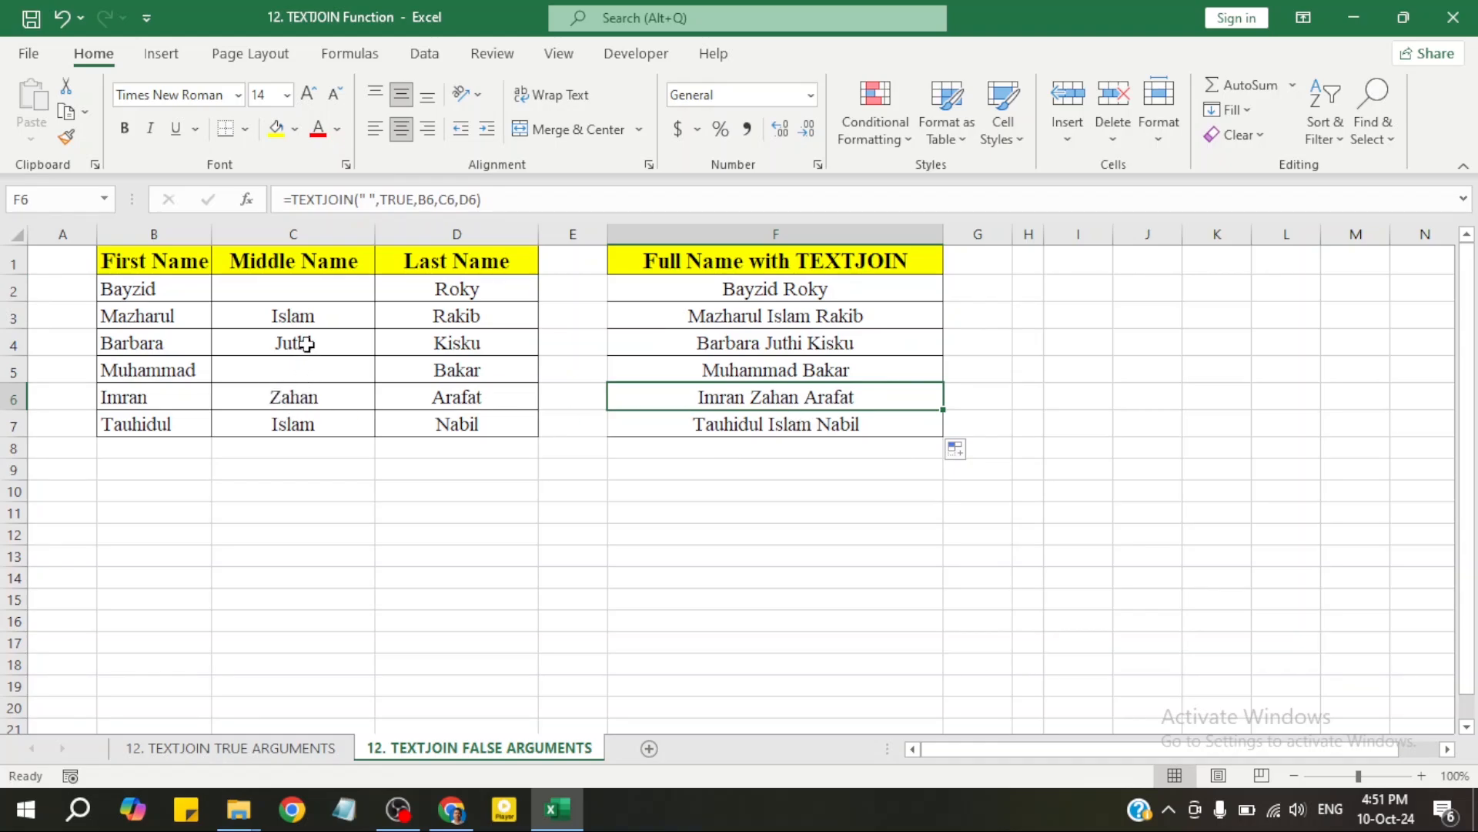
click(306, 343)
key(Delete)
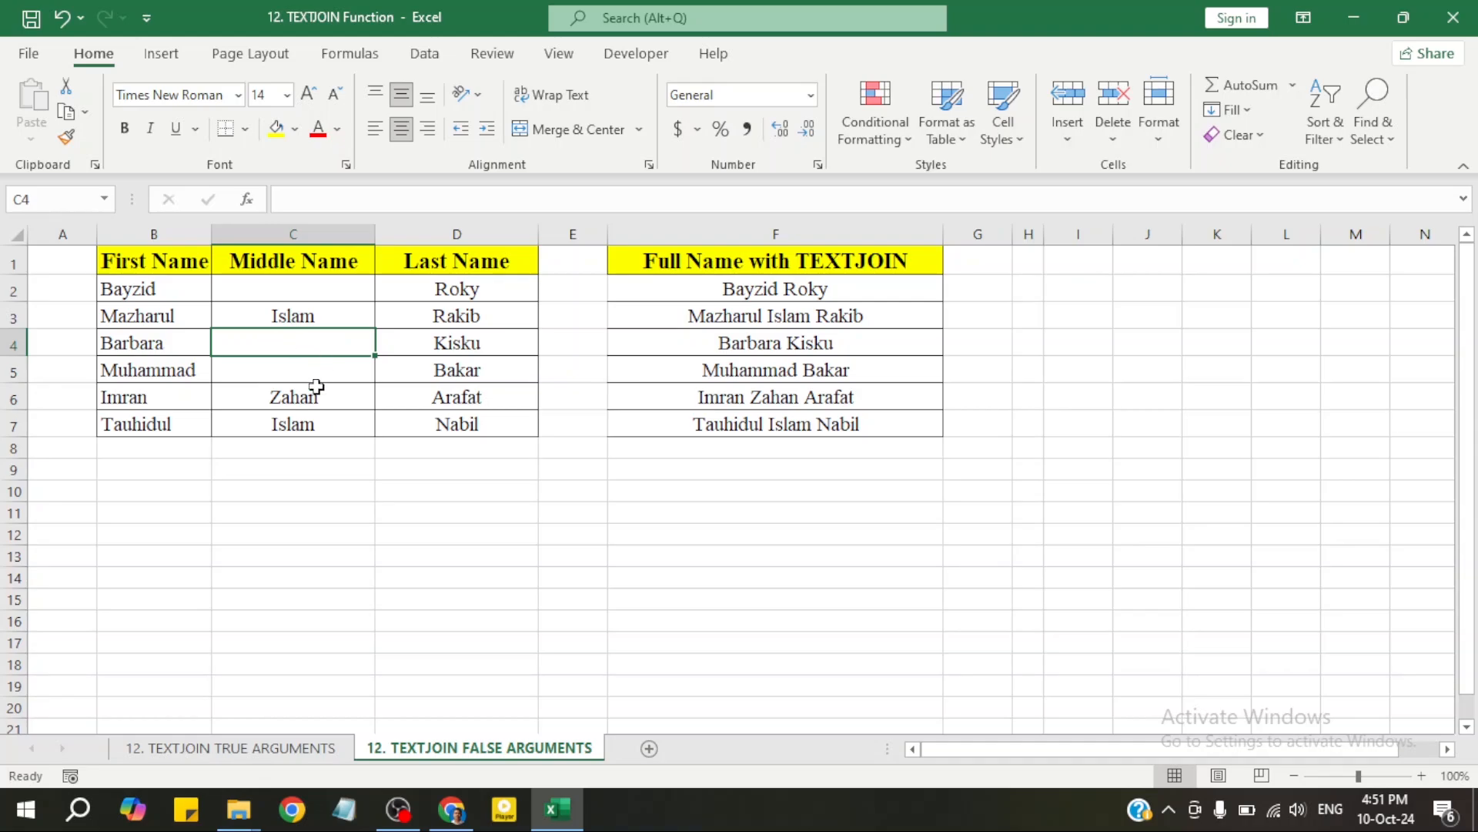
click(252, 751)
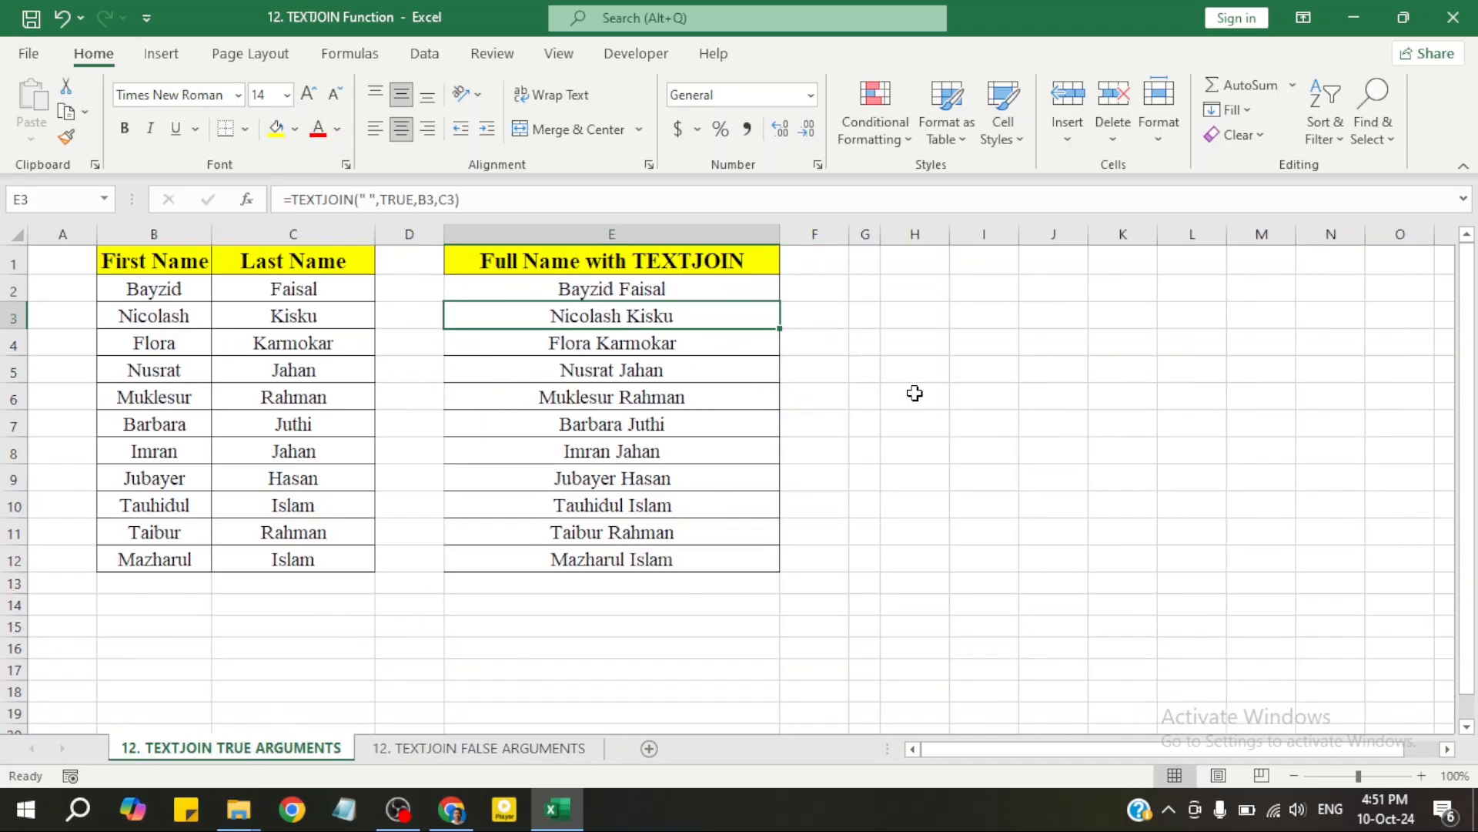